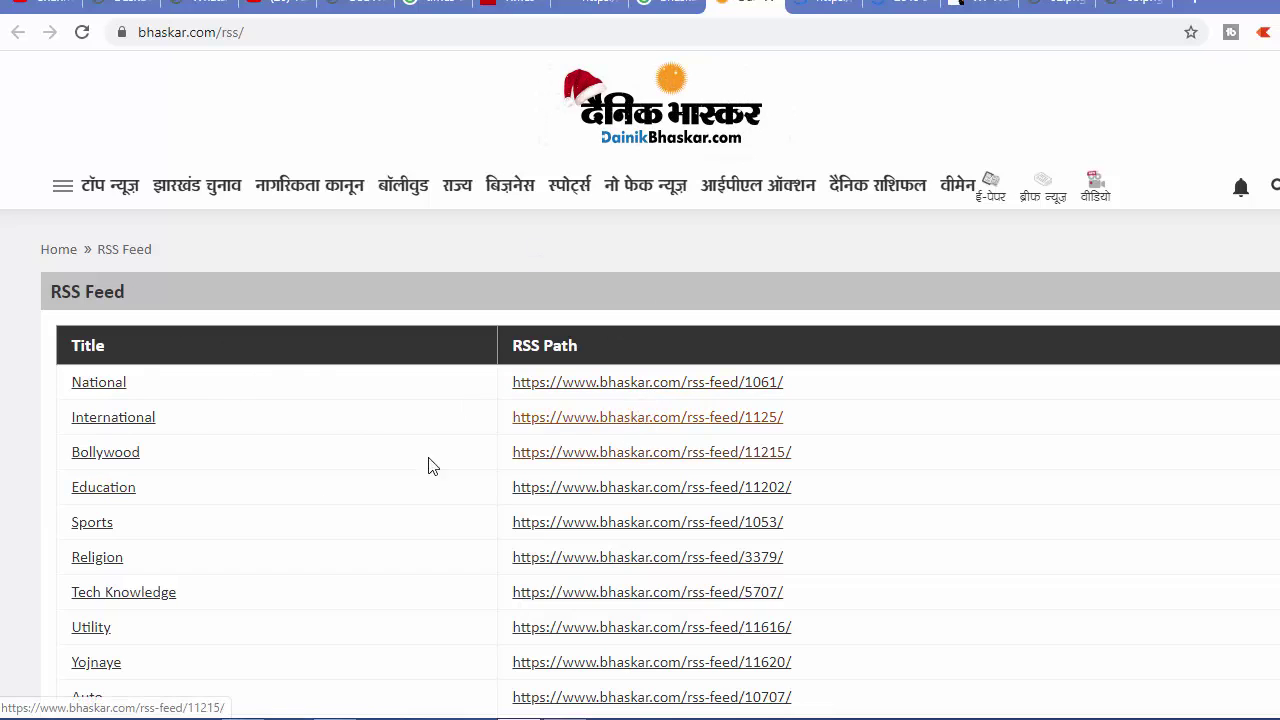
- Examine the WordPress Automatic Plugin page on CodeCanyon, including its supported auto-post sources and feed features
{"action": "scroll", "coordinate": [529, 314], "scroll_direction": "up", "scroll_amount": 3}
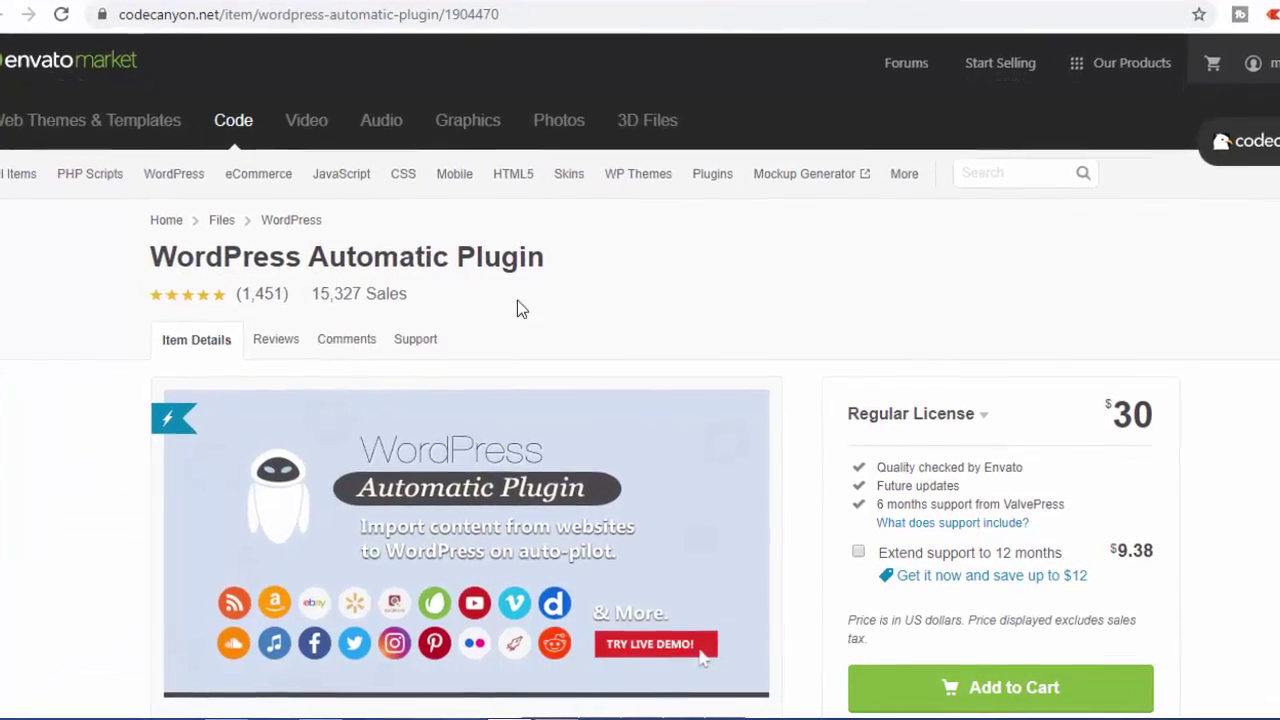
{"action": "left_click_drag", "start_coordinate": [155, 232], "coordinate": [500, 235]}
{"action": "left_click", "coordinate": [566, 241]}
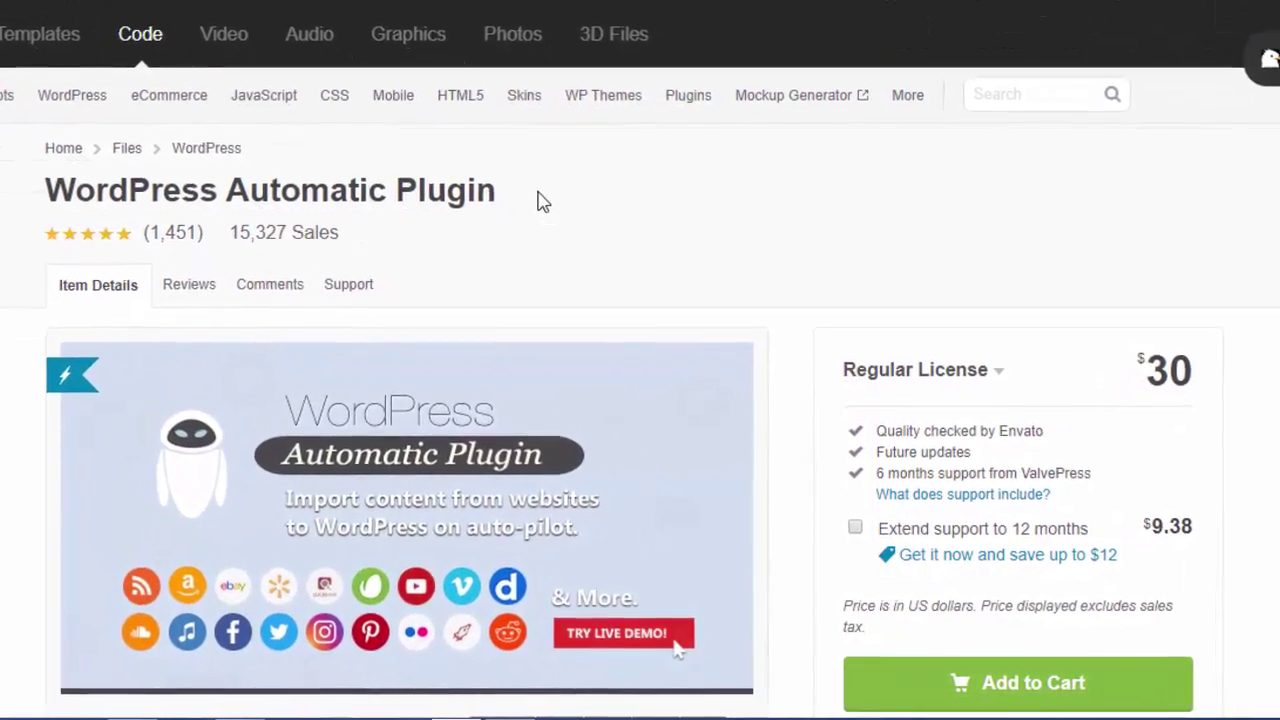
{"action": "scroll", "coordinate": [688, 205], "scroll_direction": "down", "scroll_amount": 1}
{"action": "scroll", "coordinate": [688, 205], "scroll_direction": "down", "scroll_amount": 1}
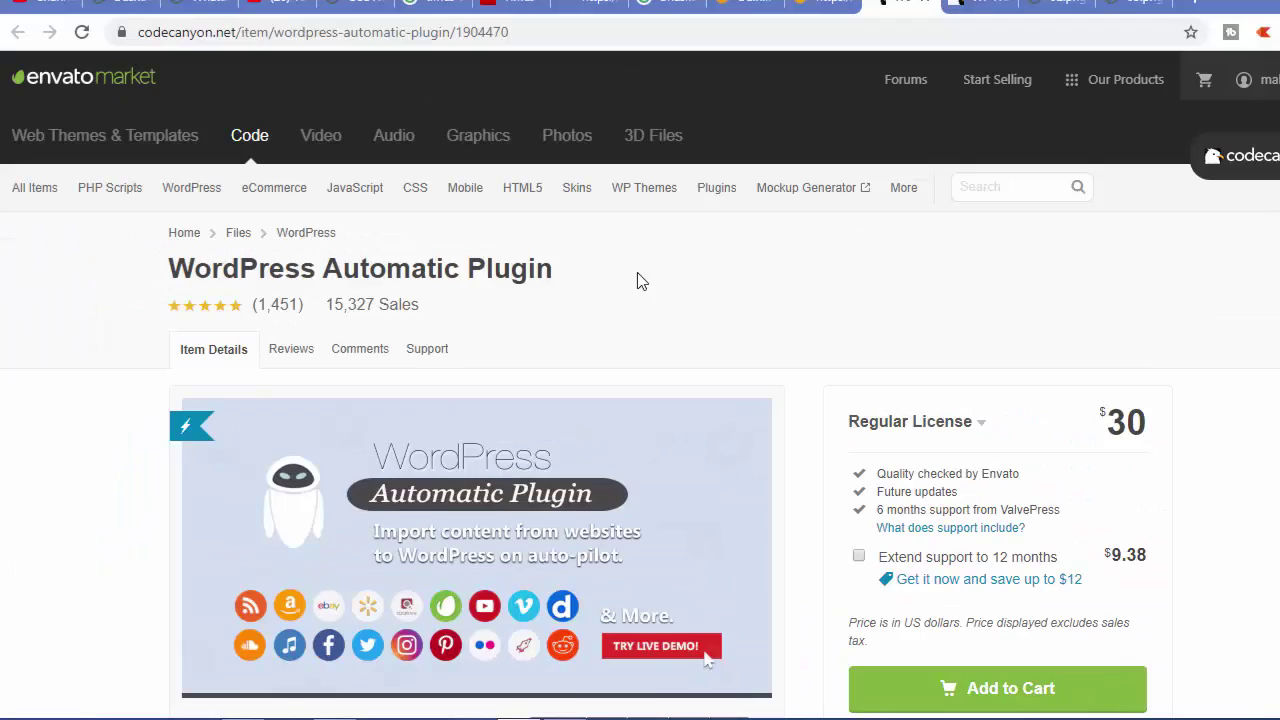
{"action": "scroll", "coordinate": [641, 281], "scroll_direction": "down", "scroll_amount": 5}
{"action": "scroll", "coordinate": [128, 360], "scroll_direction": "down", "scroll_amount": 15}
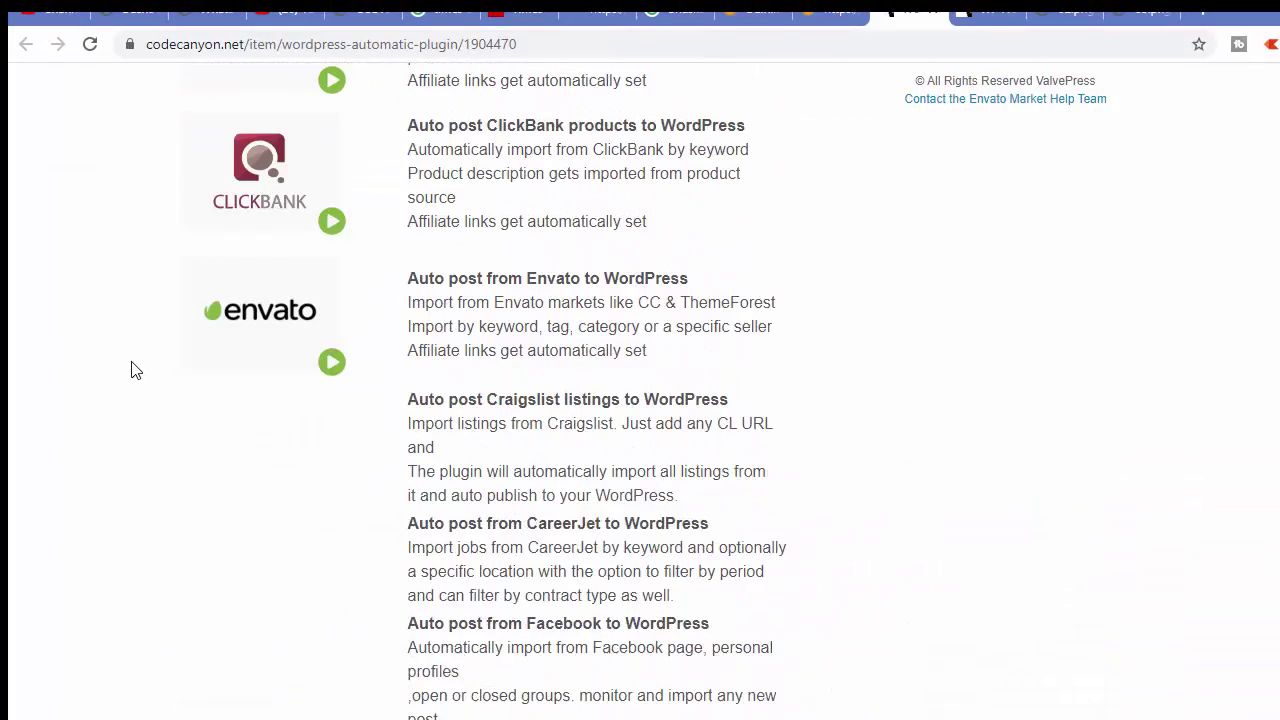
{"action": "scroll", "coordinate": [135, 370], "scroll_direction": "up", "scroll_amount": 15}
{"action": "scroll", "coordinate": [135, 370], "scroll_direction": "down", "scroll_amount": 20}
{"action": "scroll", "coordinate": [135, 371], "scroll_direction": "down", "scroll_amount": 15}
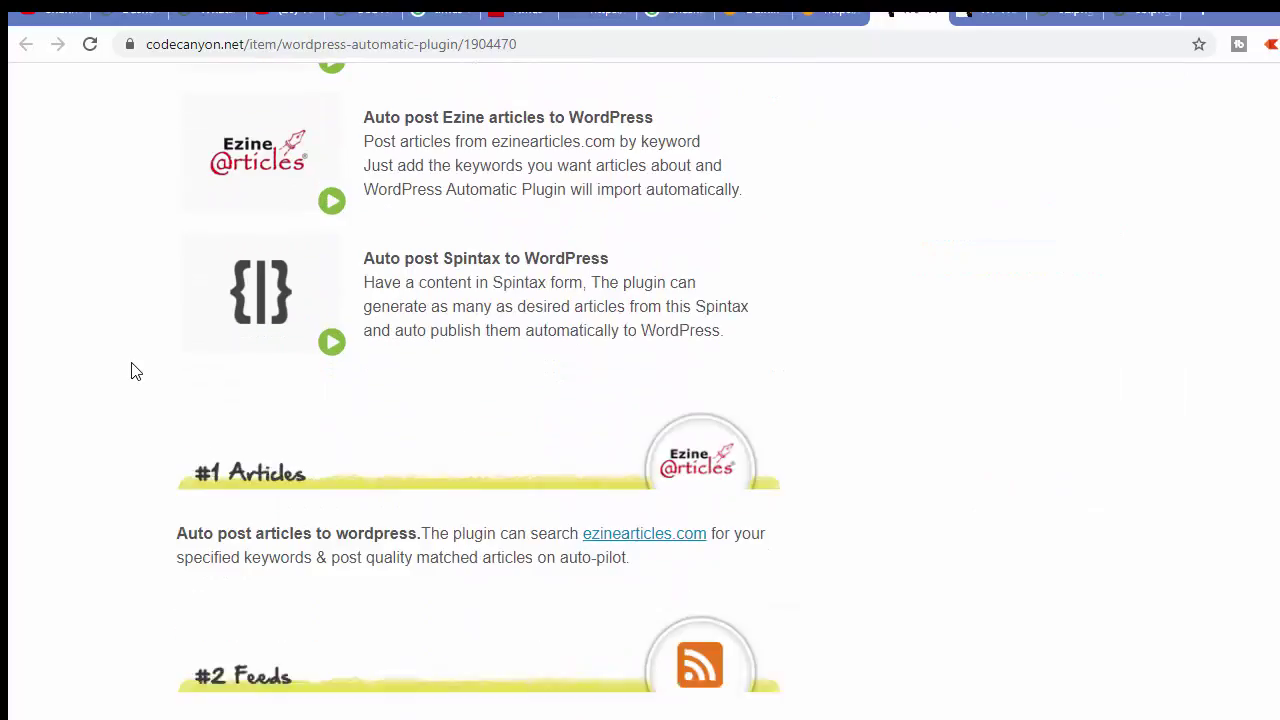
{"action": "scroll", "coordinate": [135, 371], "scroll_direction": "down", "scroll_amount": 10}
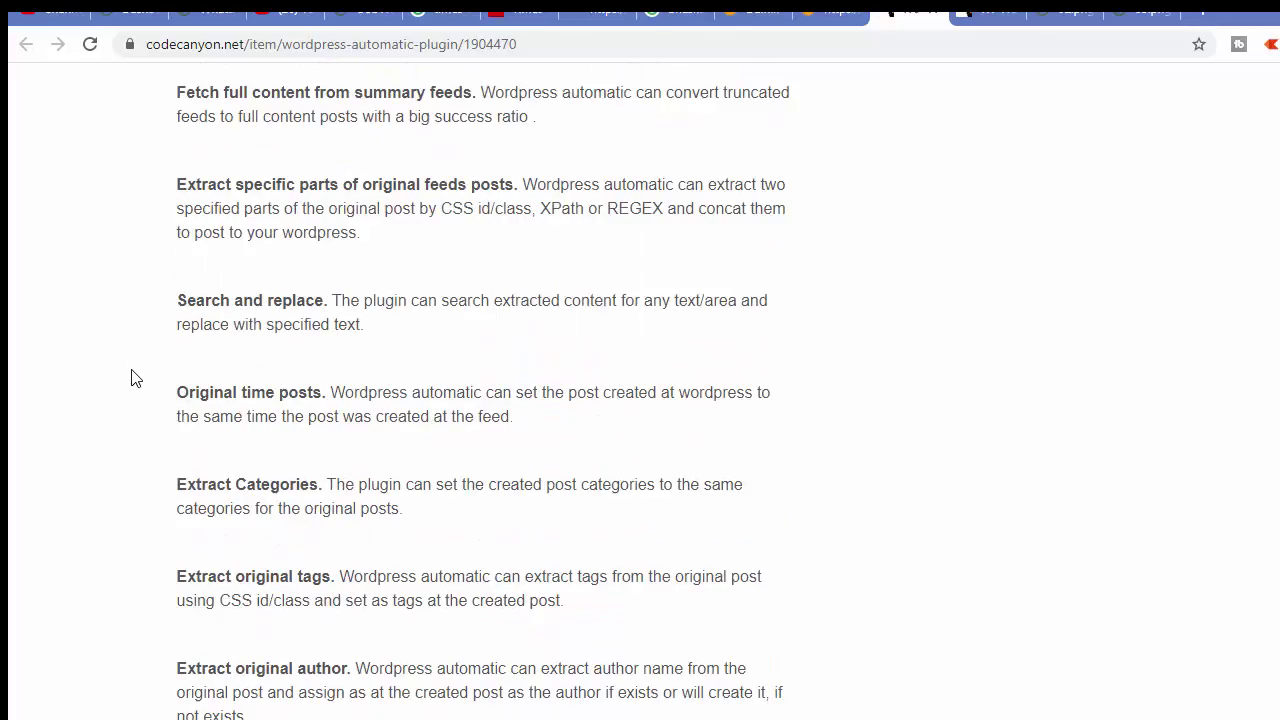
{"action": "scroll", "coordinate": [135, 378], "scroll_direction": "up", "scroll_amount": 20}
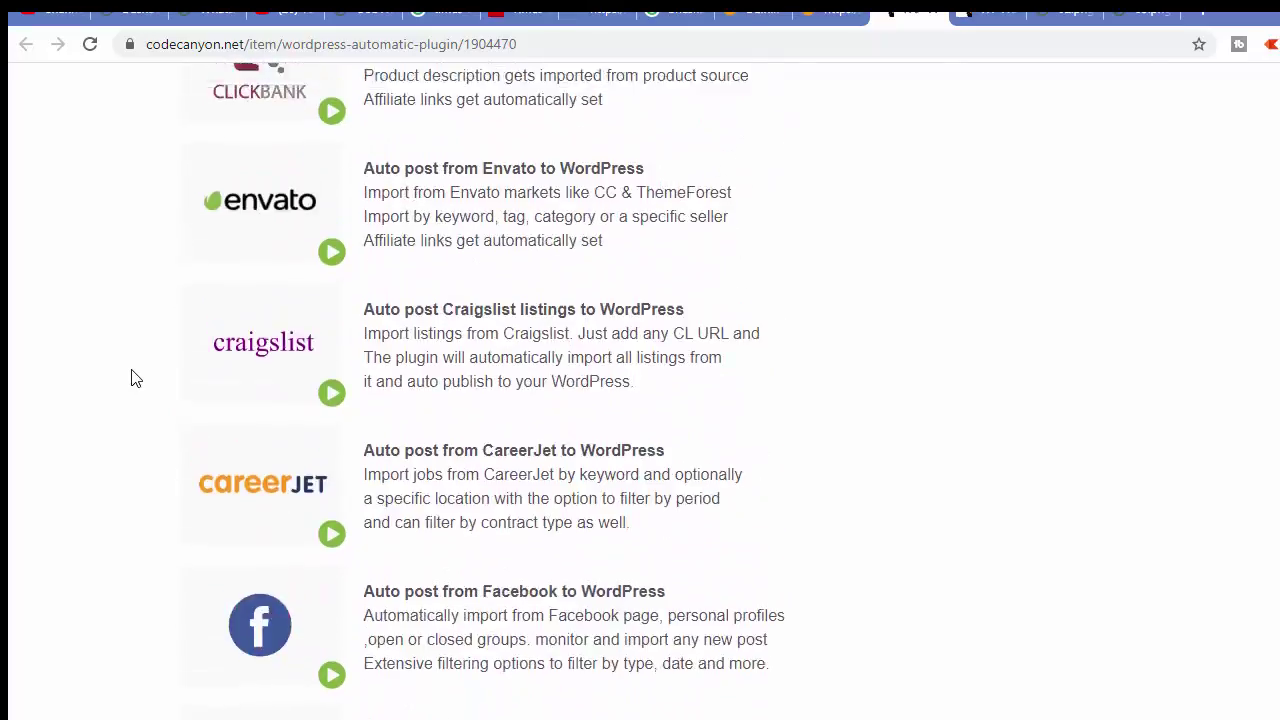
{"action": "scroll", "coordinate": [135, 378], "scroll_direction": "up", "scroll_amount": 20}
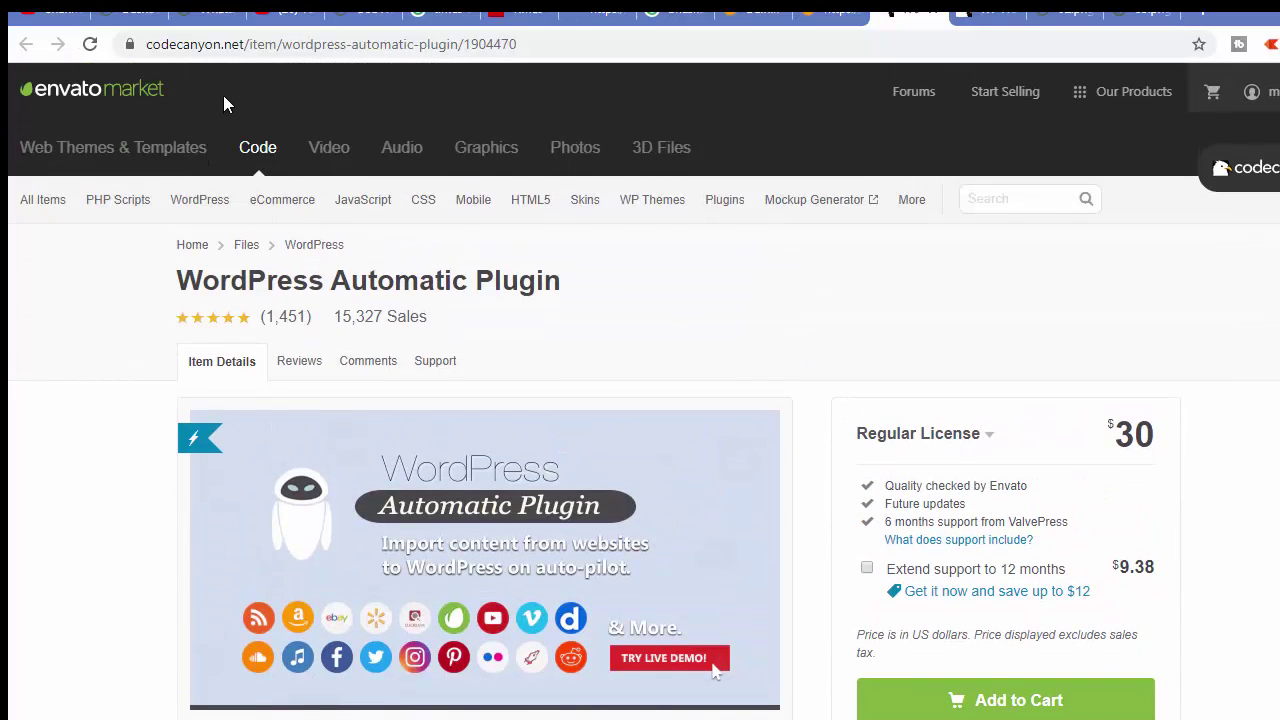
- Open the plugin upload form in the WordPress admin and check the WordPress Automatic Plugin's CodeCanyon page again
{"action": "left_click", "coordinate": [135, 12]}
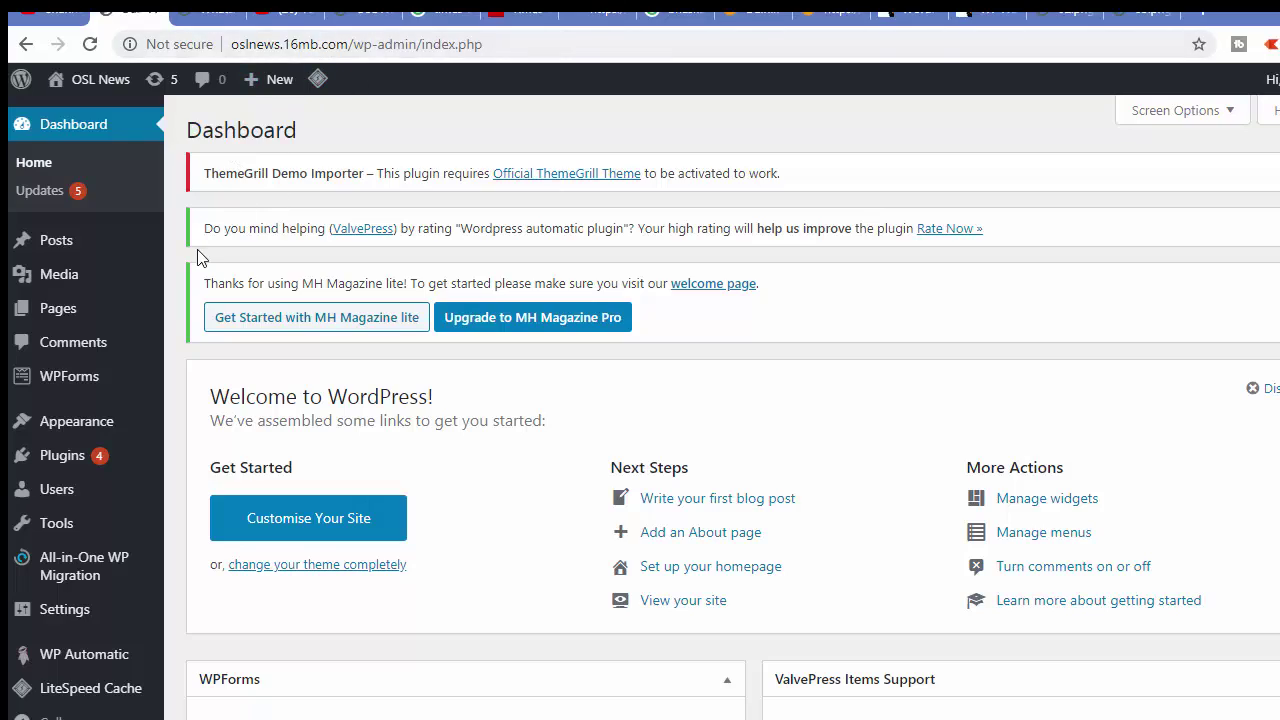
{"action": "mouse_move", "coordinate": [85, 465]}
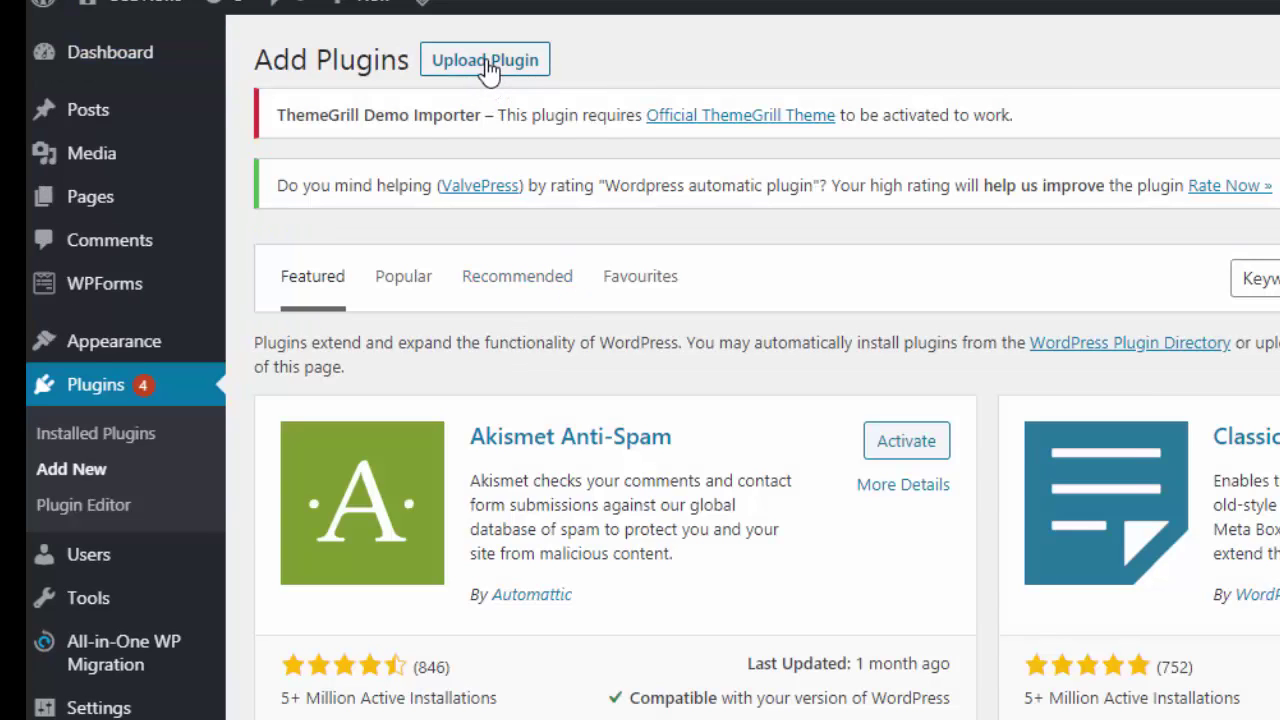
{"action": "left_click", "coordinate": [488, 63]}
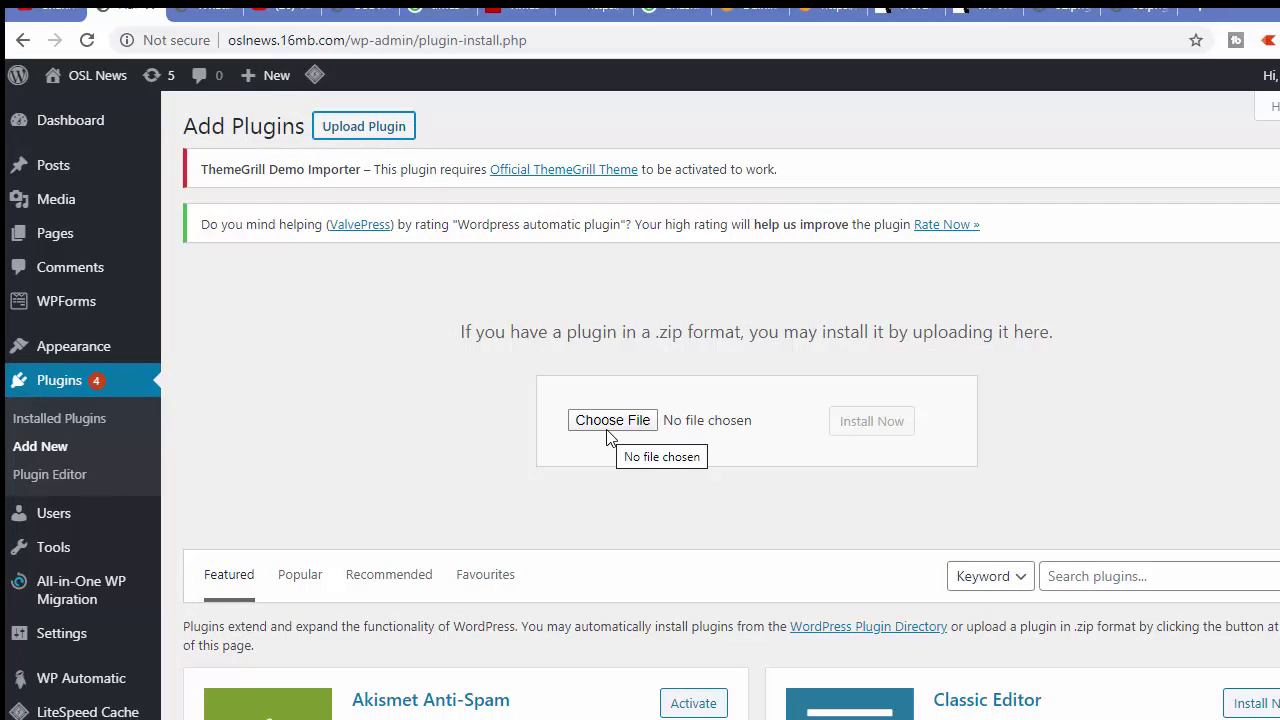
{"action": "left_click", "coordinate": [893, 12]}
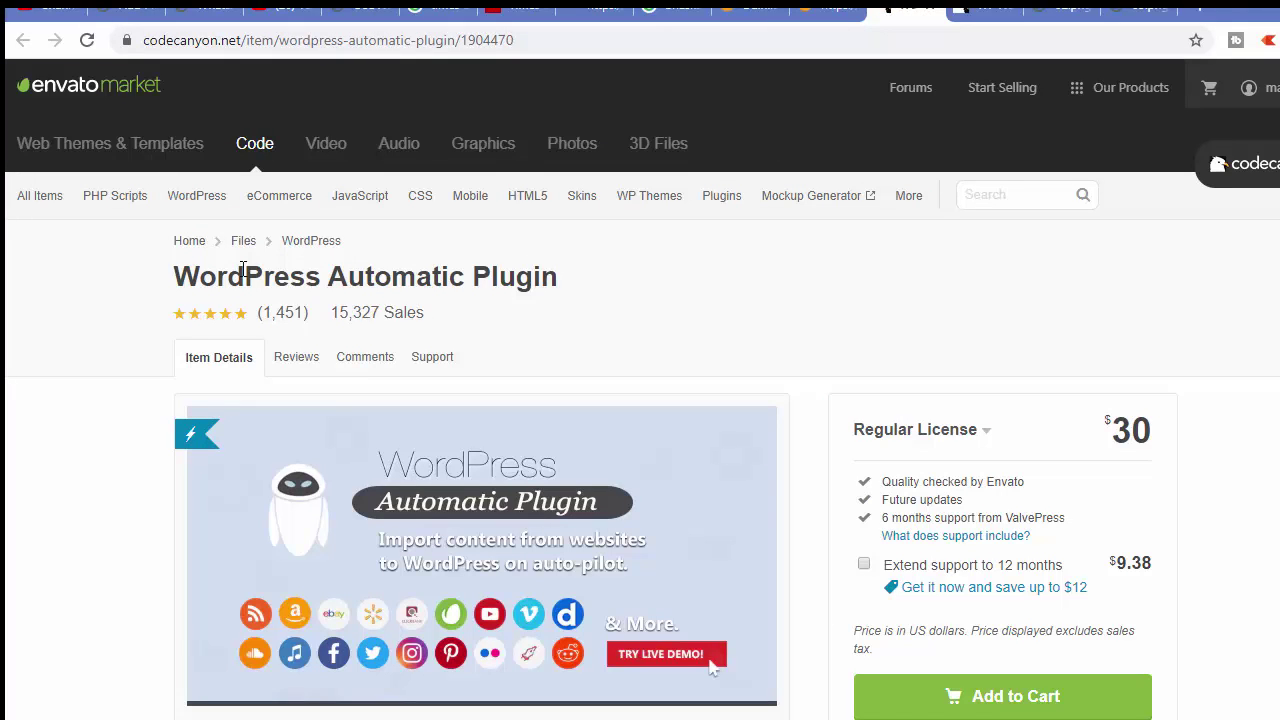
{"action": "left_click", "coordinate": [130, 11]}
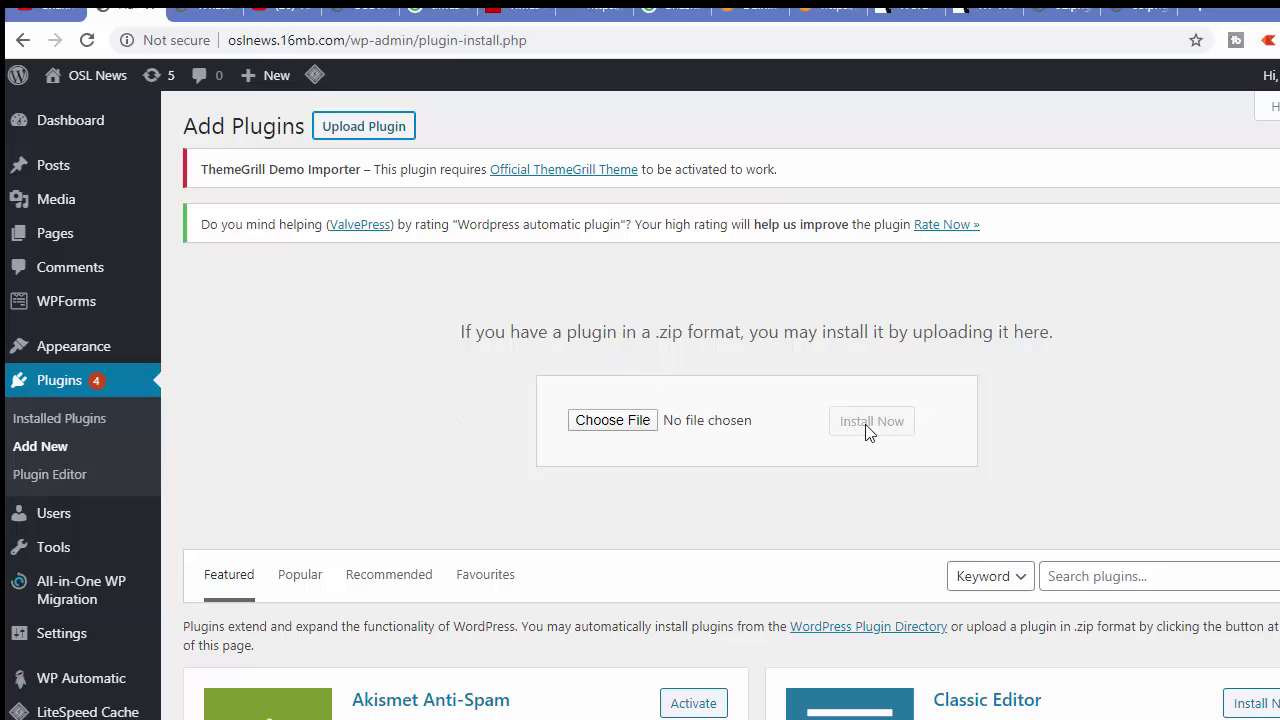
- Open the WP Automatic general settings and review the Amazon, Clickbank, Ezinearticles, Best Spinner, ads and proxy sections
{"action": "scroll", "coordinate": [82, 390], "scroll_direction": "down", "scroll_amount": 2}
{"action": "mouse_move", "coordinate": [97, 640]}
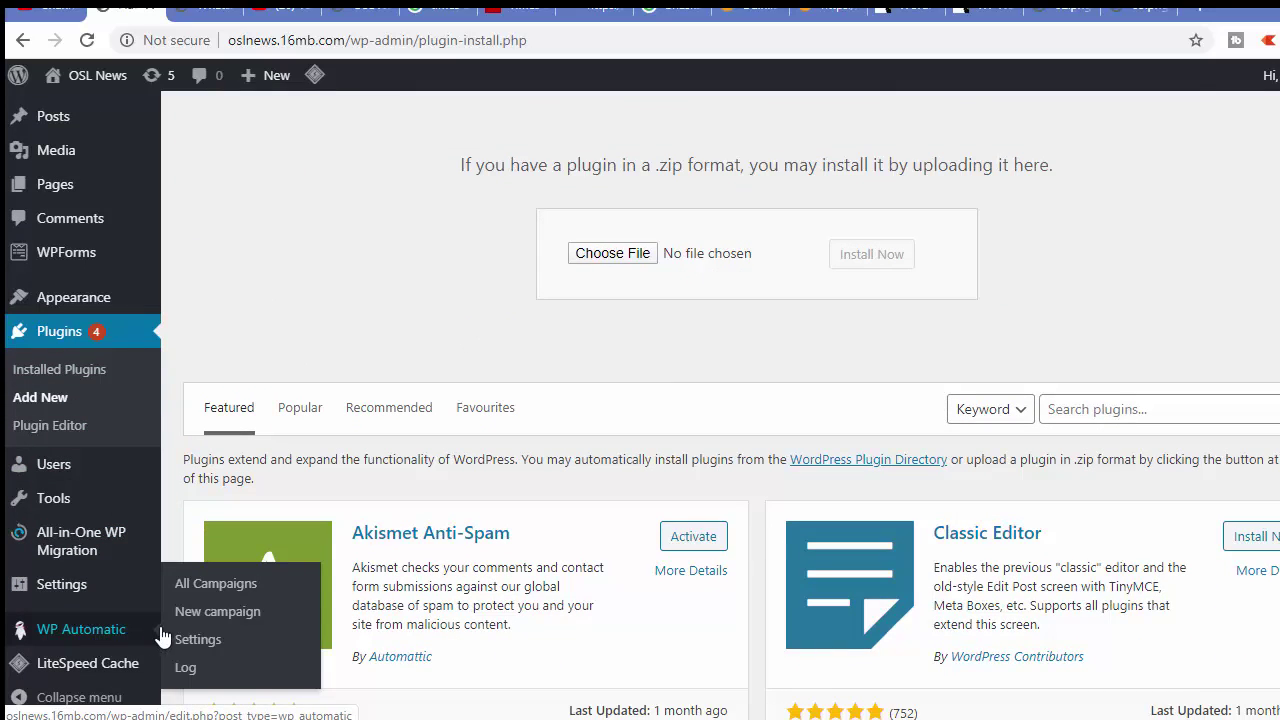
{"action": "left_click", "coordinate": [112, 626]}
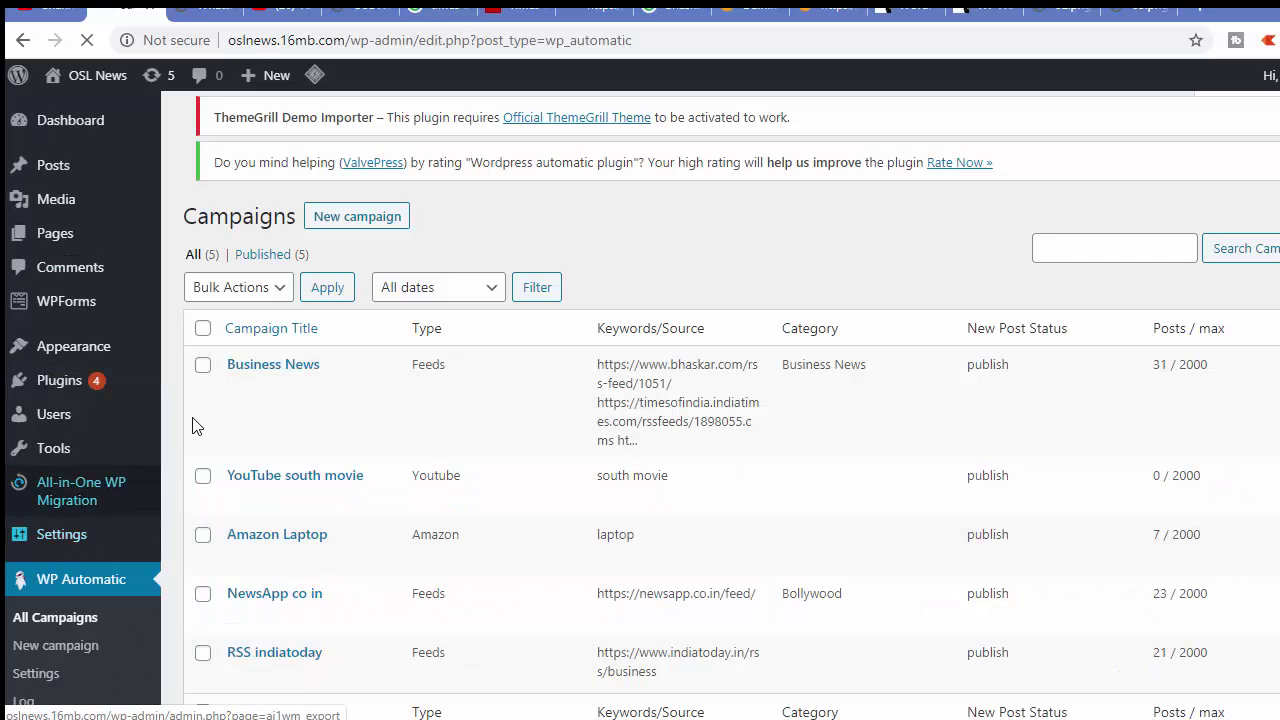
{"action": "left_click", "coordinate": [36, 673]}
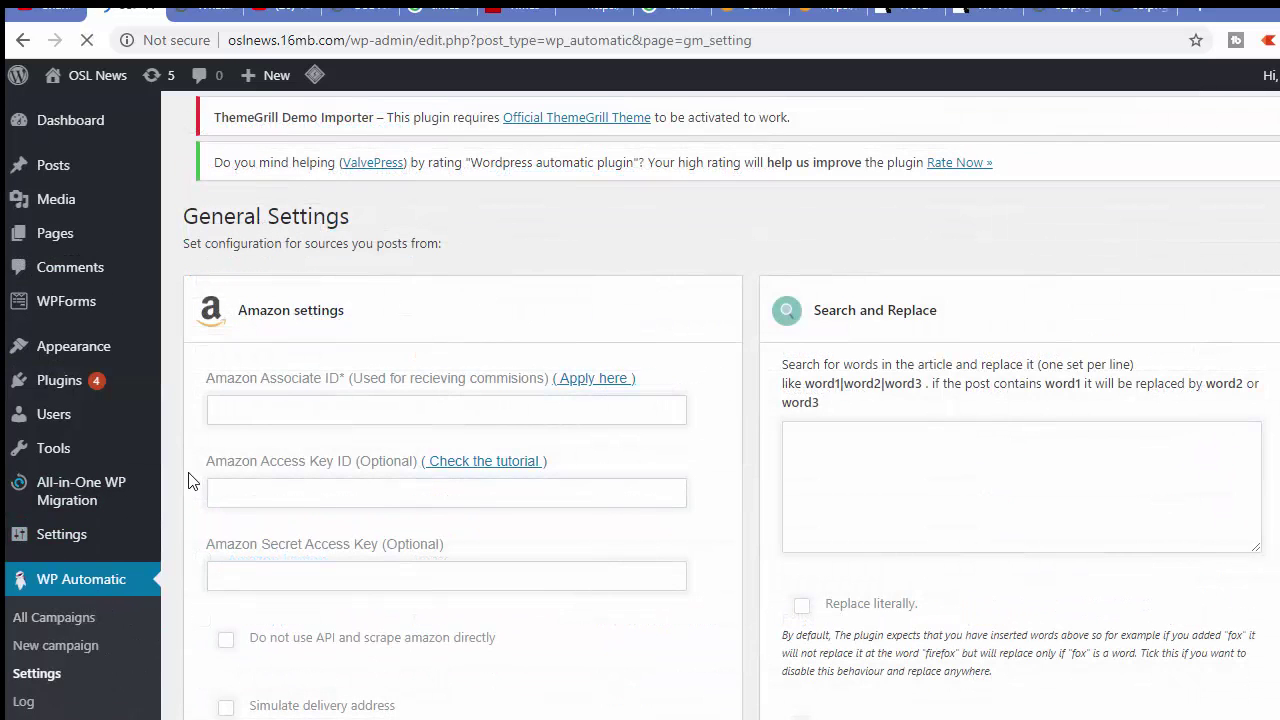
{"action": "scroll", "coordinate": [197, 147], "scroll_direction": "down", "scroll_amount": 2}
{"action": "scroll", "coordinate": [600, 306], "scroll_direction": "down", "scroll_amount": 10}
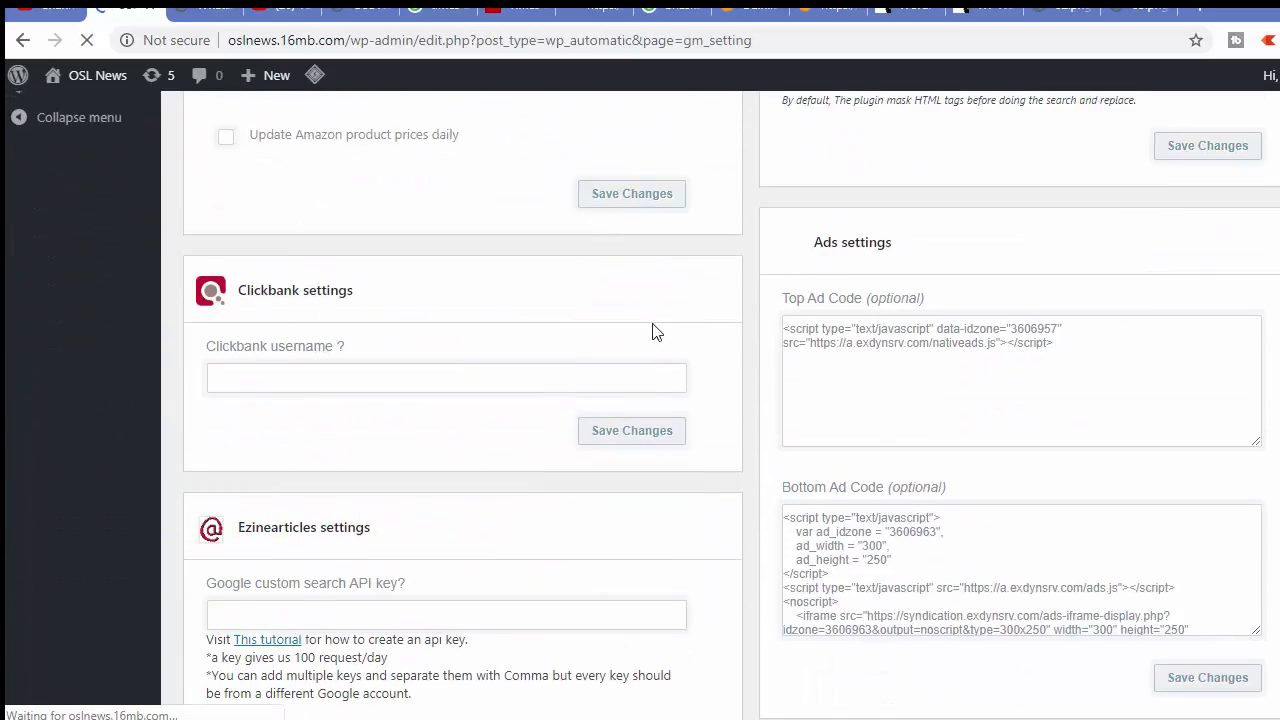
{"action": "scroll", "coordinate": [318, 399], "scroll_direction": "down", "scroll_amount": 1}
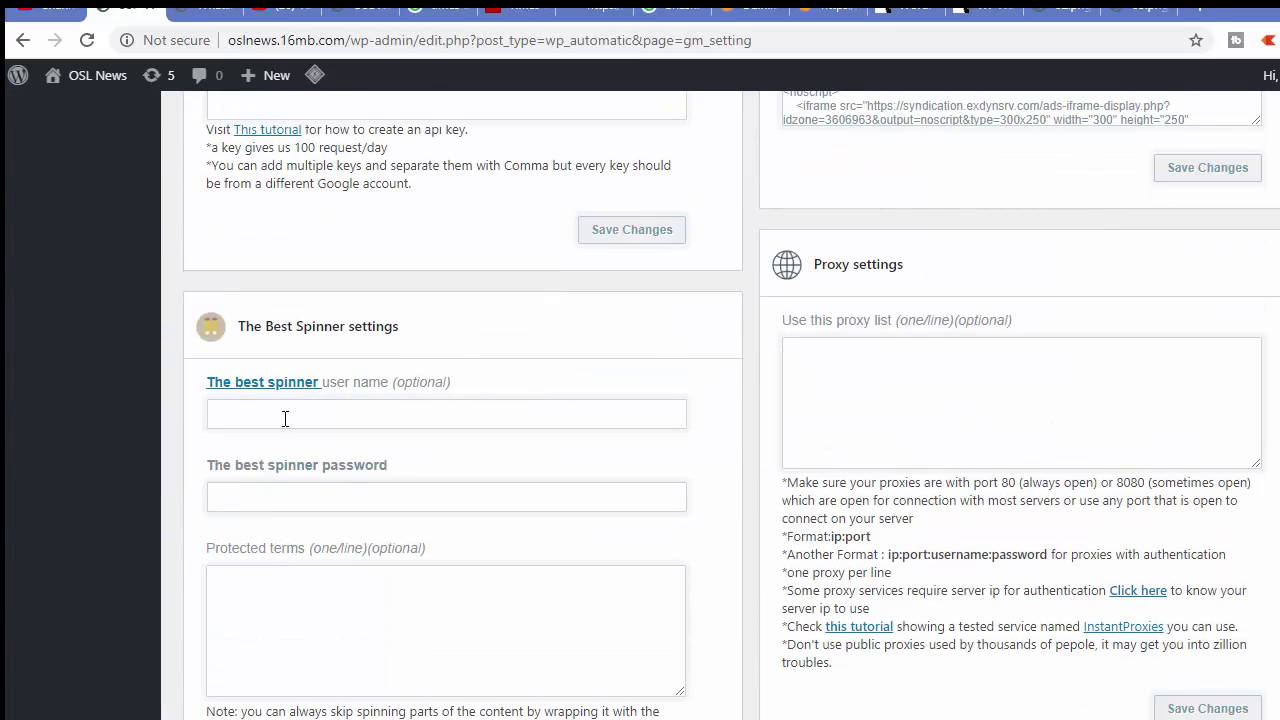
{"action": "scroll", "coordinate": [386, 485], "scroll_direction": "down", "scroll_amount": 4}
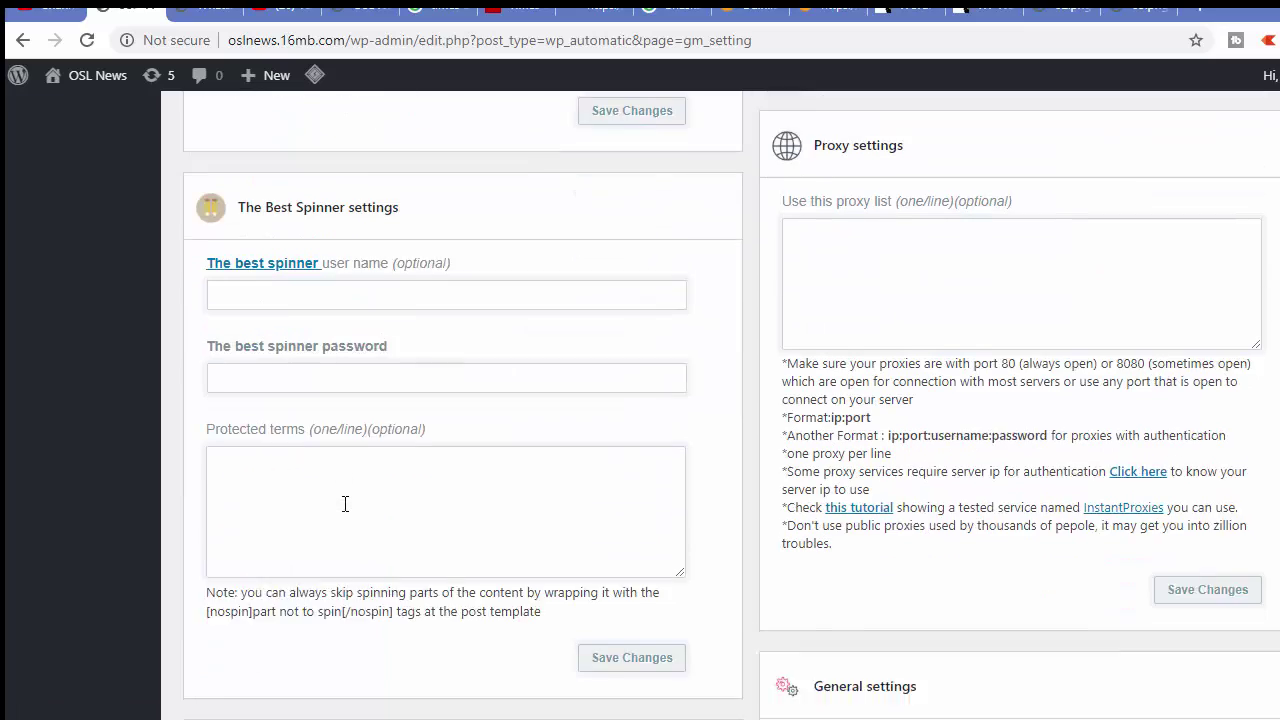
{"action": "scroll", "coordinate": [340, 482], "scroll_direction": "up", "scroll_amount": 15}
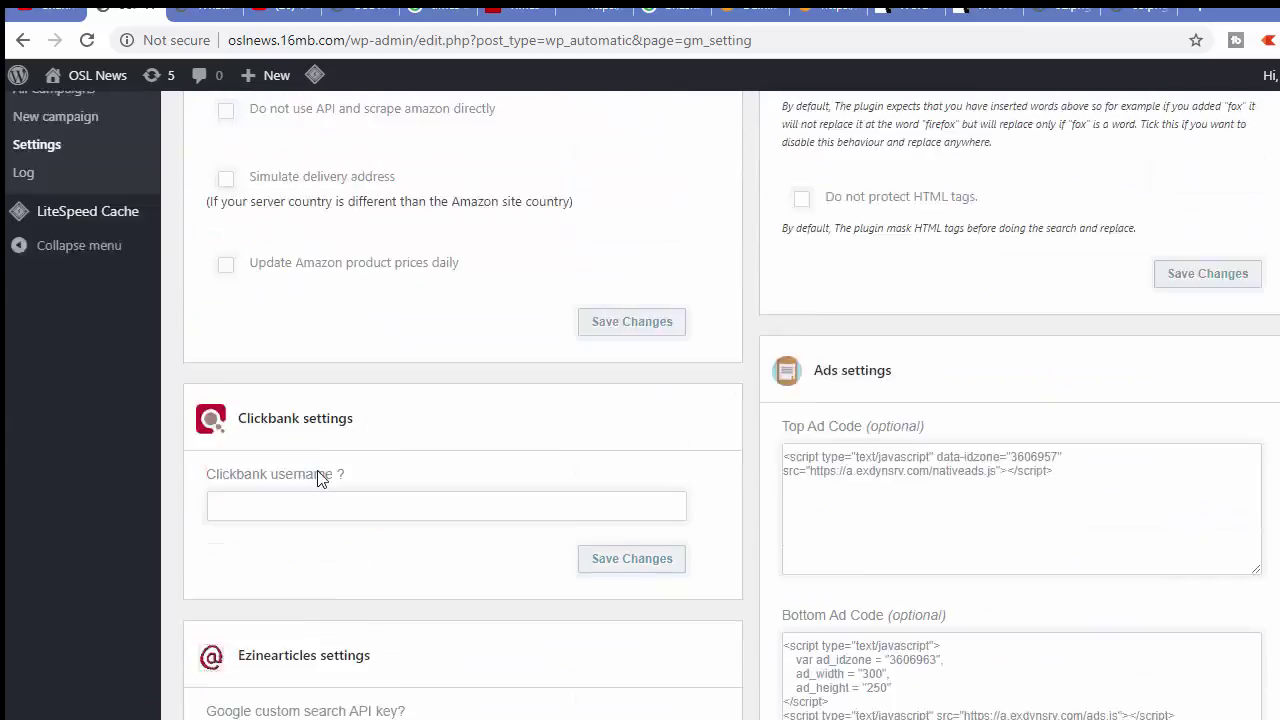
{"action": "scroll", "coordinate": [306, 471], "scroll_direction": "down", "scroll_amount": 3}
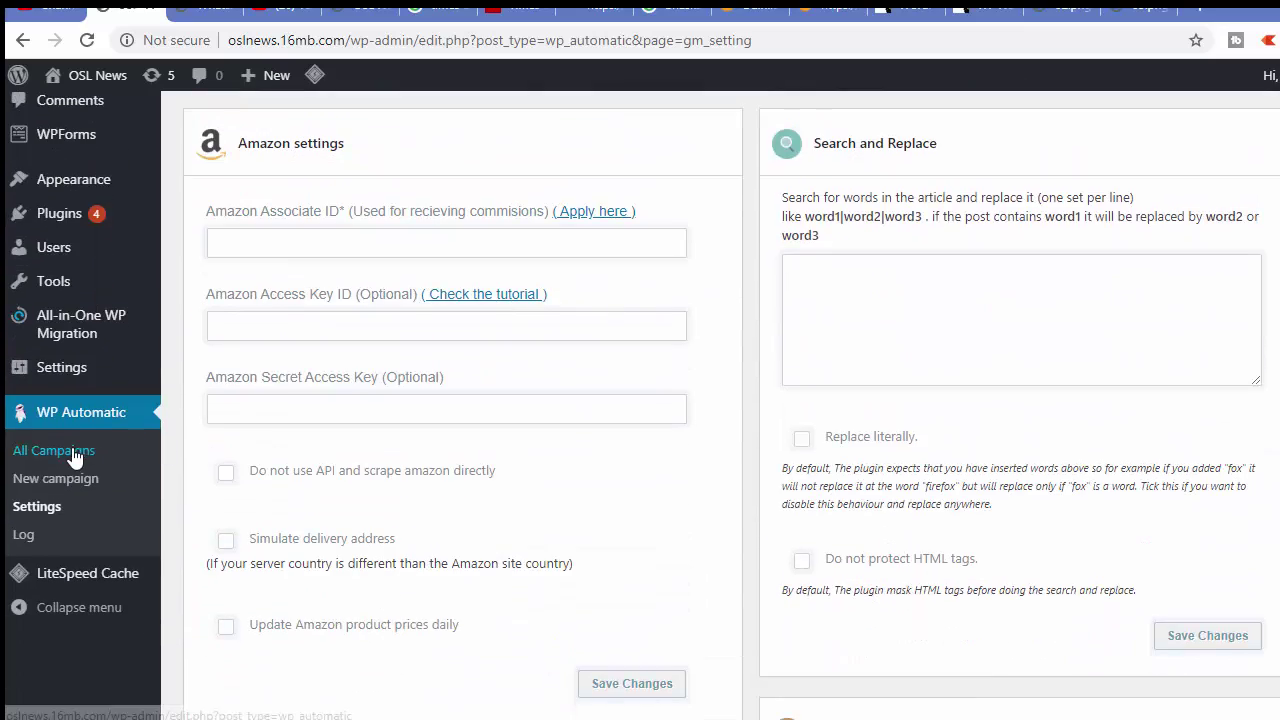
- Open the list of all WP Automatic campaigns and review the existing campaigns
{"action": "left_click", "coordinate": [75, 455]}
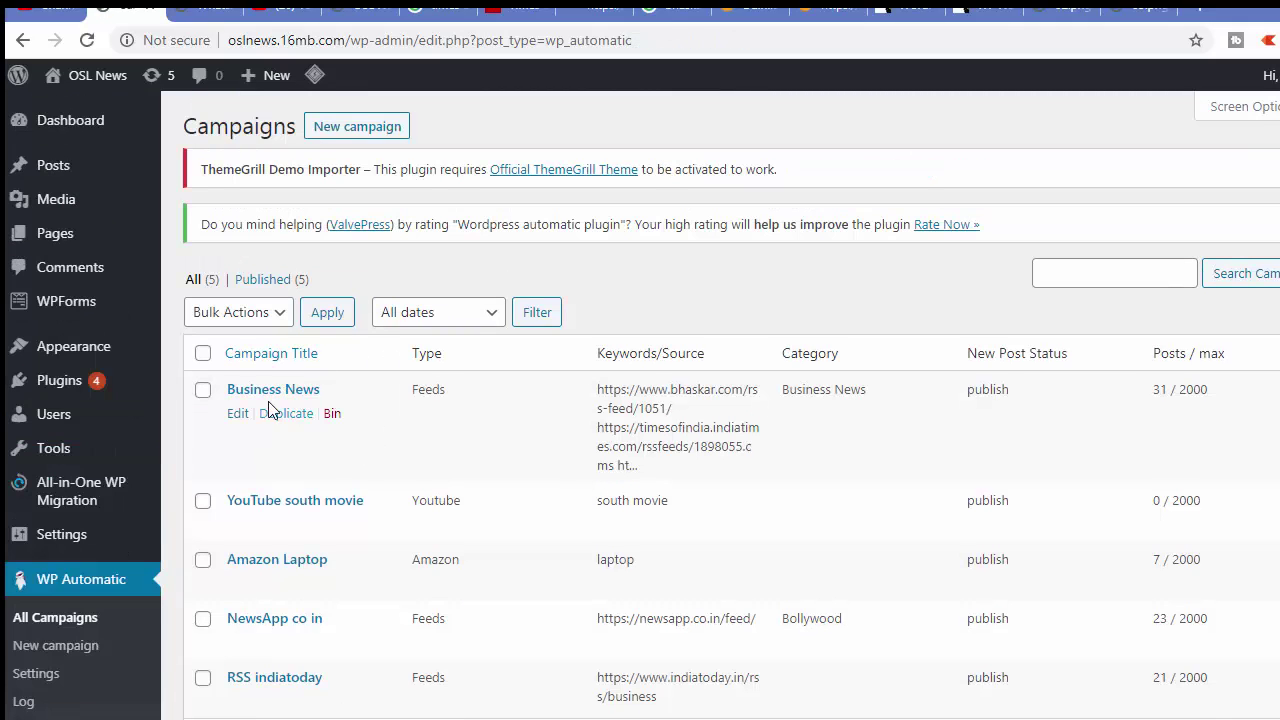
{"action": "scroll", "coordinate": [271, 405], "scroll_direction": "down", "scroll_amount": 3}
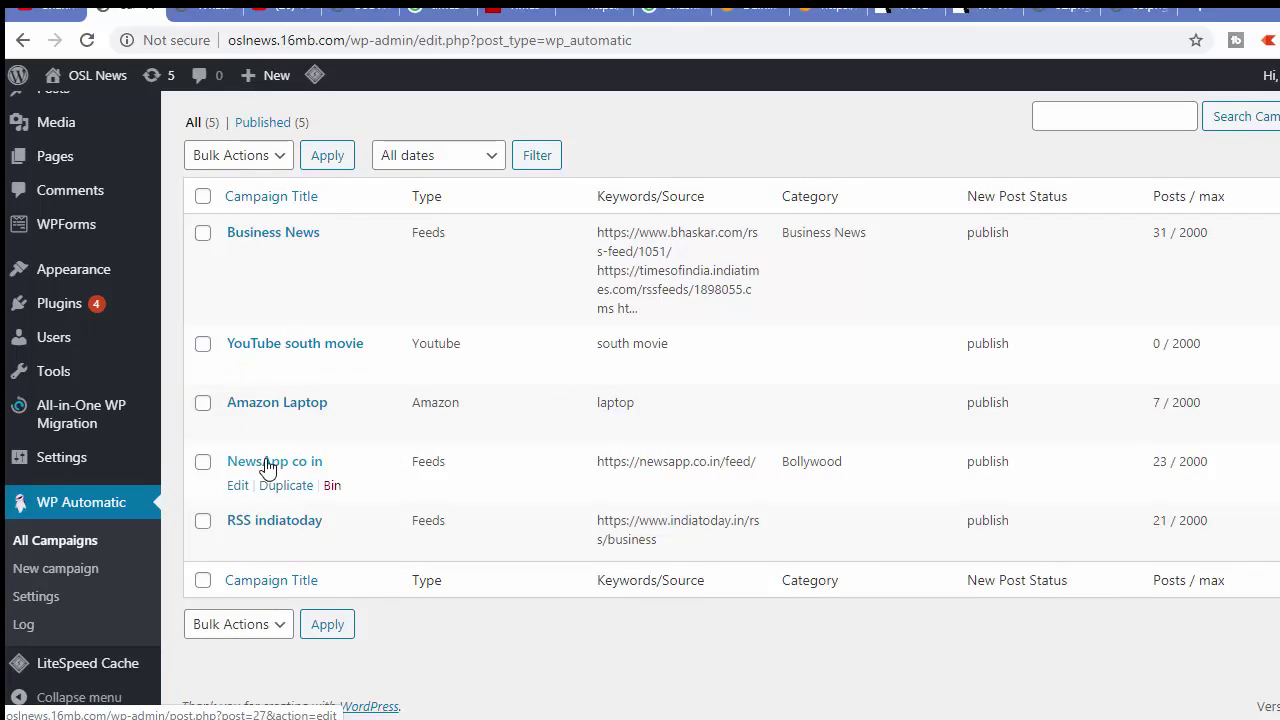
{"action": "scroll", "coordinate": [282, 442], "scroll_direction": "up", "scroll_amount": 2}
{"action": "scroll", "coordinate": [282, 442], "scroll_direction": "up", "scroll_amount": 1}
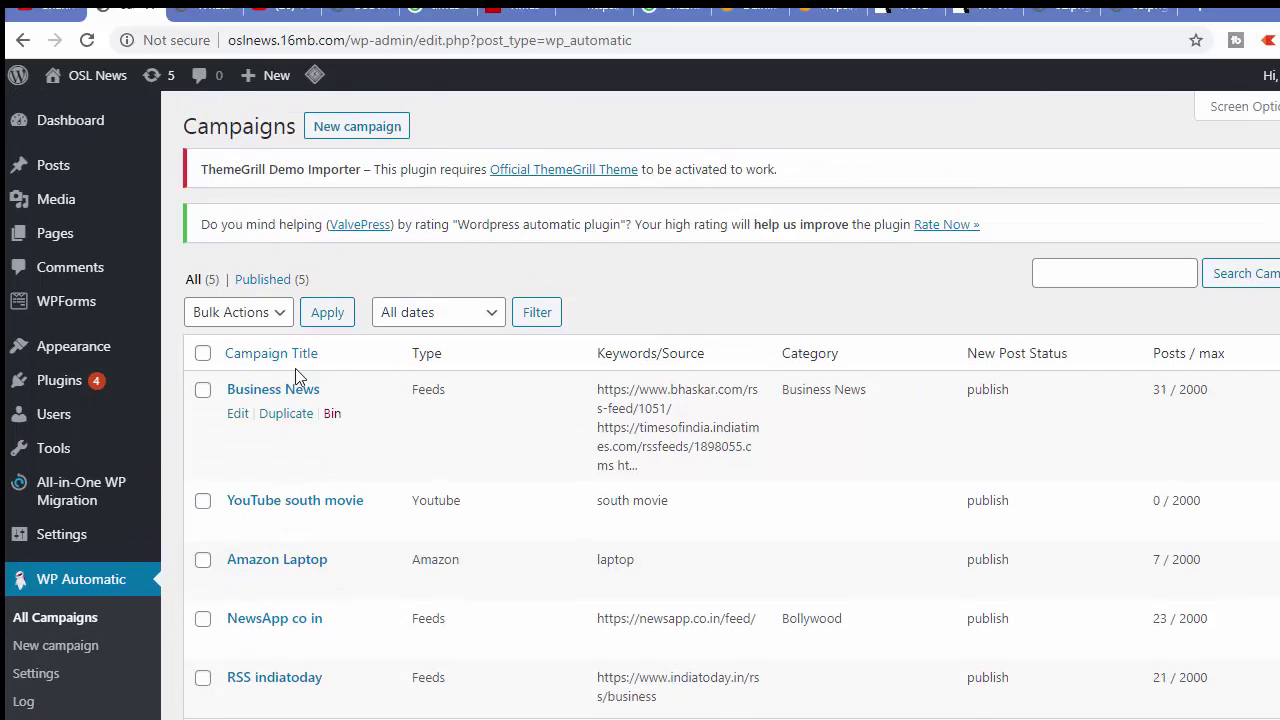
- Start a new WP Automatic campaign titled Sports1 and set its campaign type to Feeds
{"action": "left_click", "coordinate": [366, 142]}
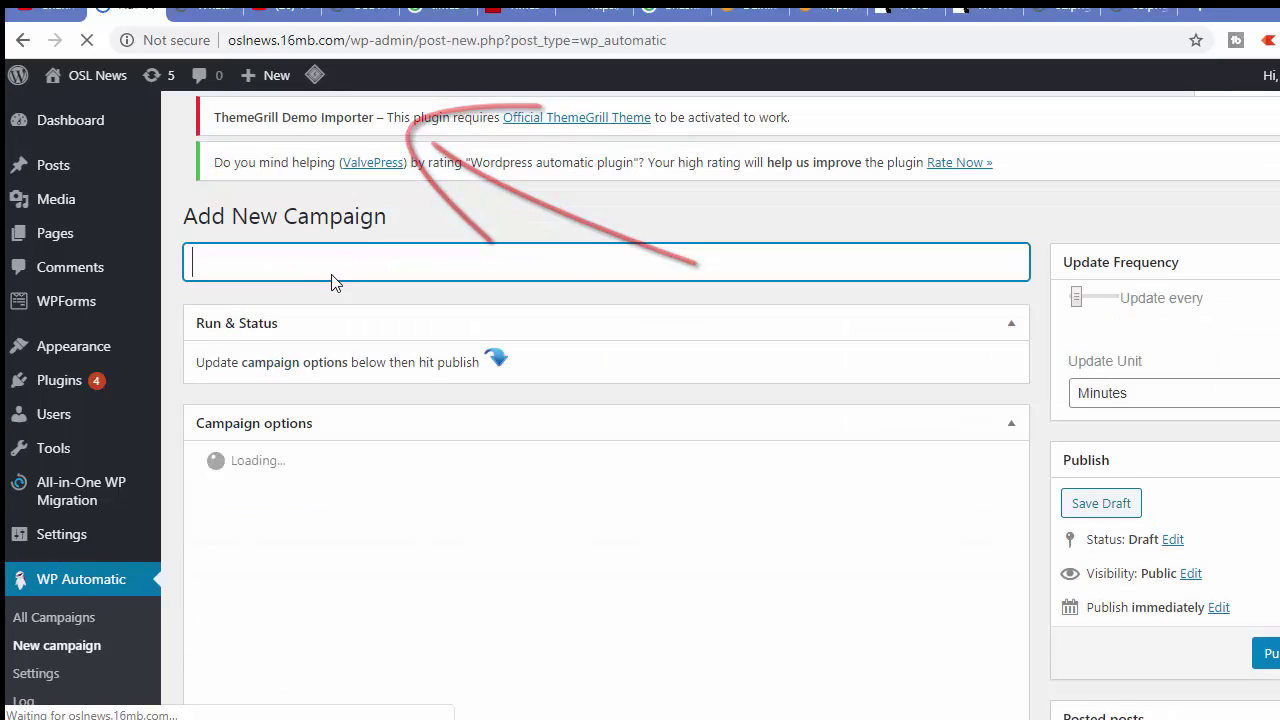
{"action": "type", "text": "Sports"}
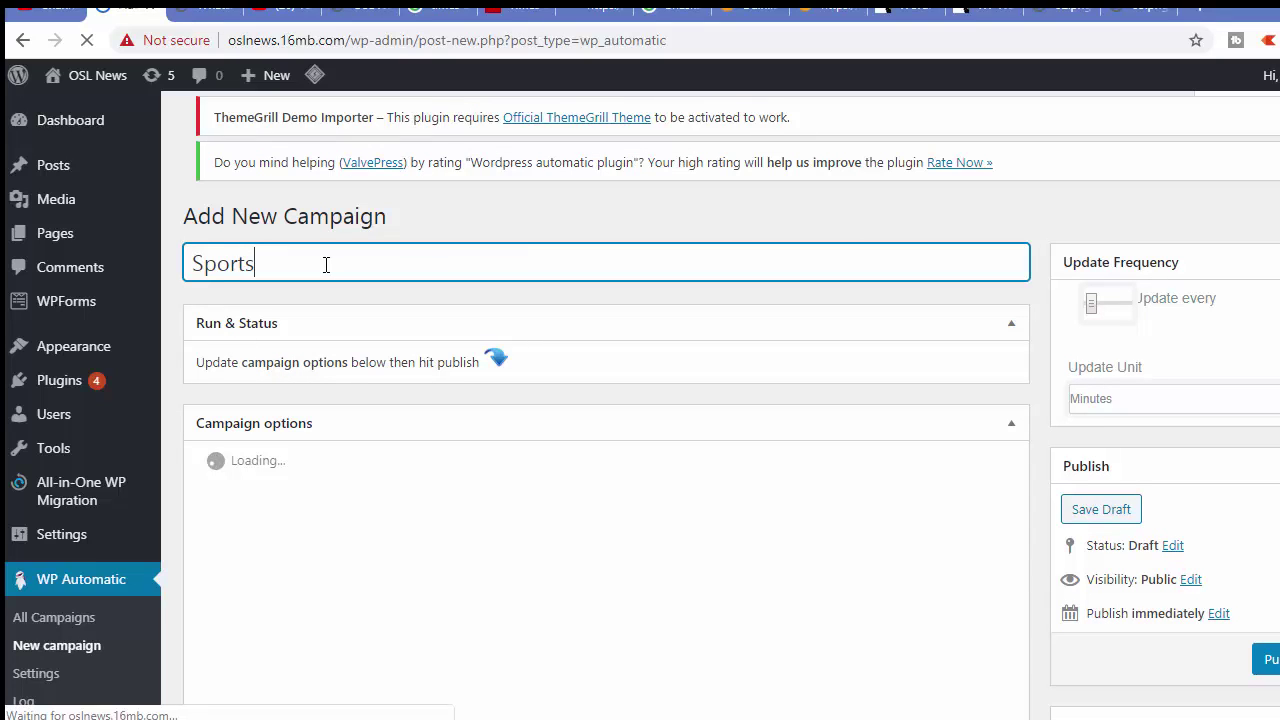
{"action": "type", "text": "1"}
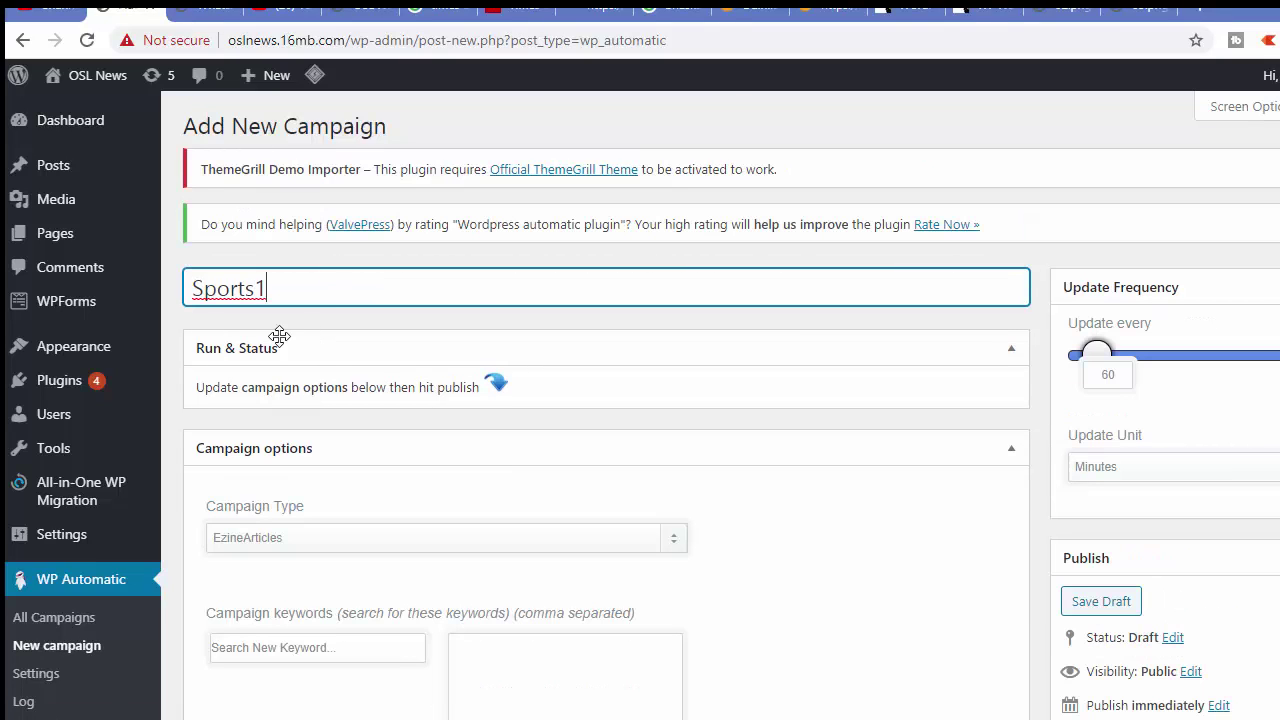
{"action": "left_click", "coordinate": [171, 317]}
{"action": "scroll", "coordinate": [185, 320], "scroll_direction": "down", "scroll_amount": 2}
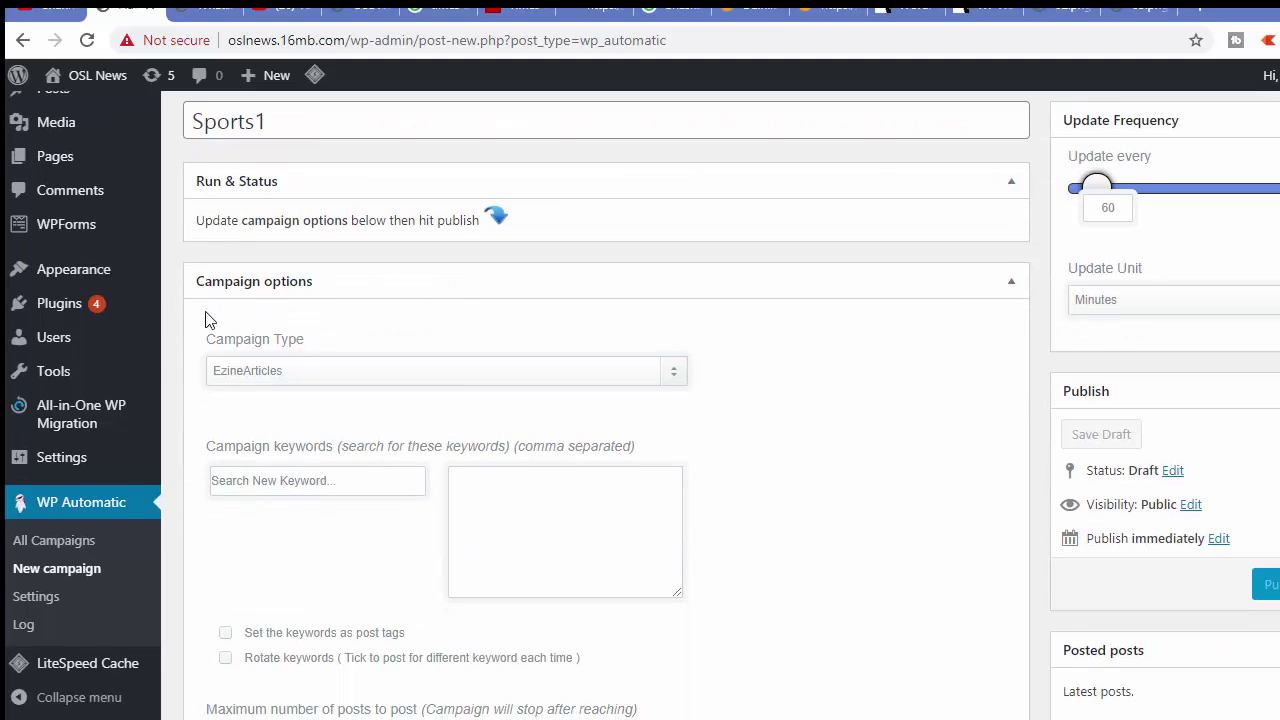
{"action": "left_click", "coordinate": [288, 375]}
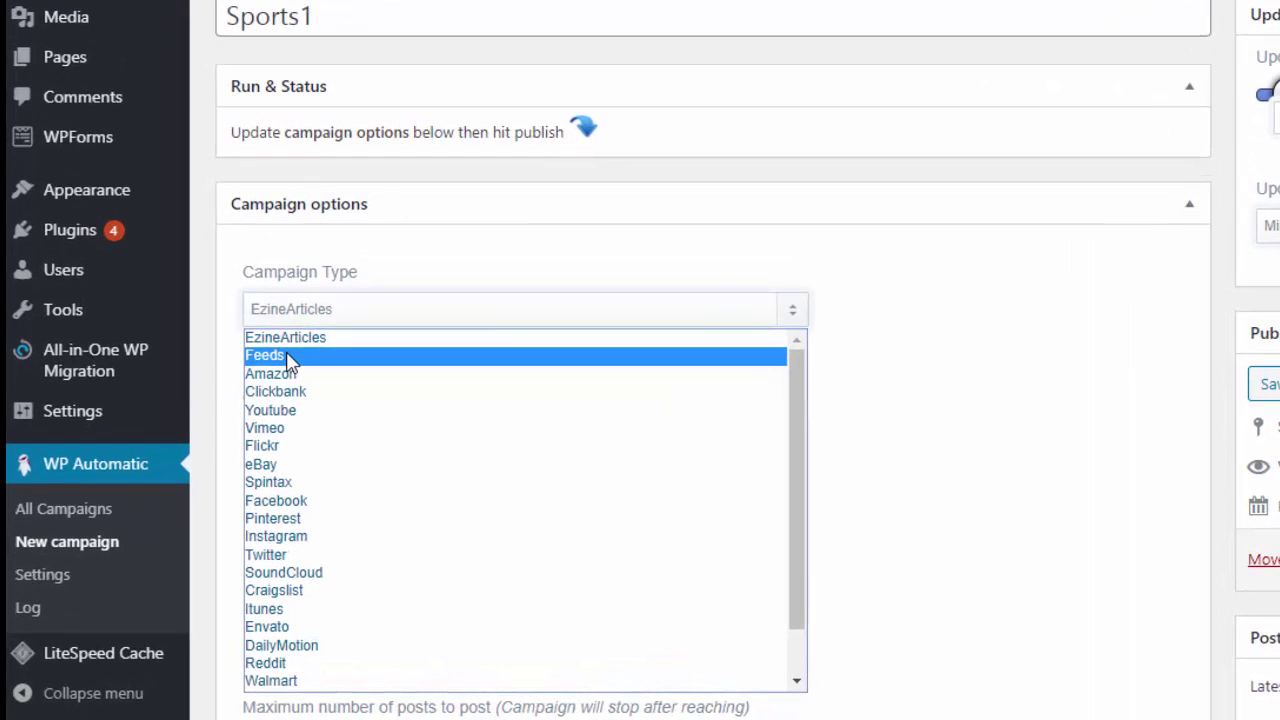
{"action": "left_click", "coordinate": [245, 410]}
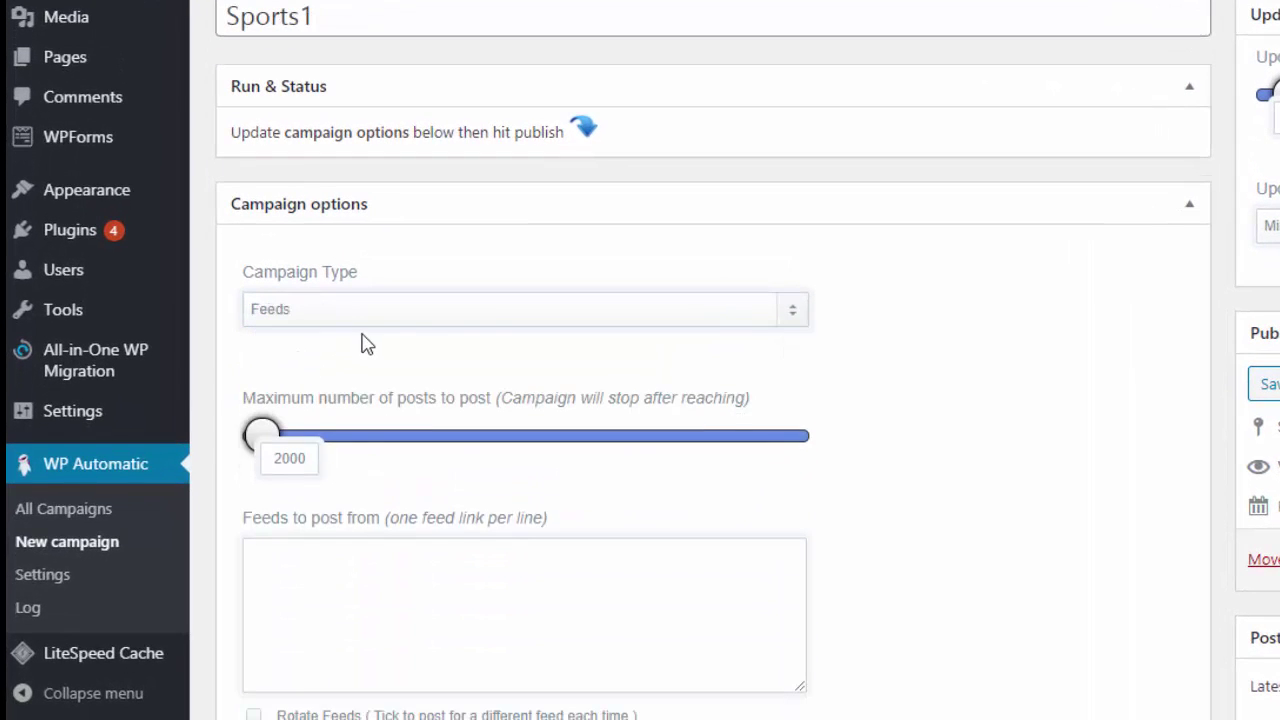
{"action": "scroll", "coordinate": [345, 355], "scroll_direction": "down", "scroll_amount": 2}
{"action": "left_click", "coordinate": [347, 367]}
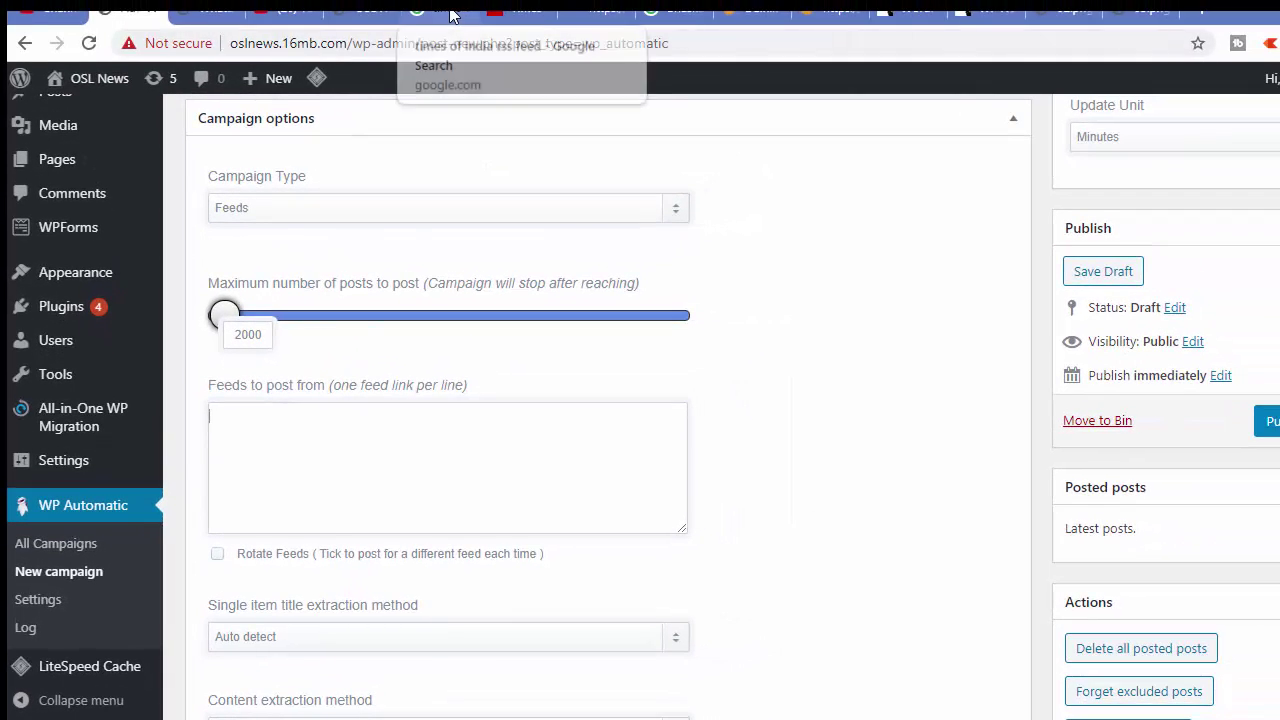
{"action": "left_click", "coordinate": [441, 18]}
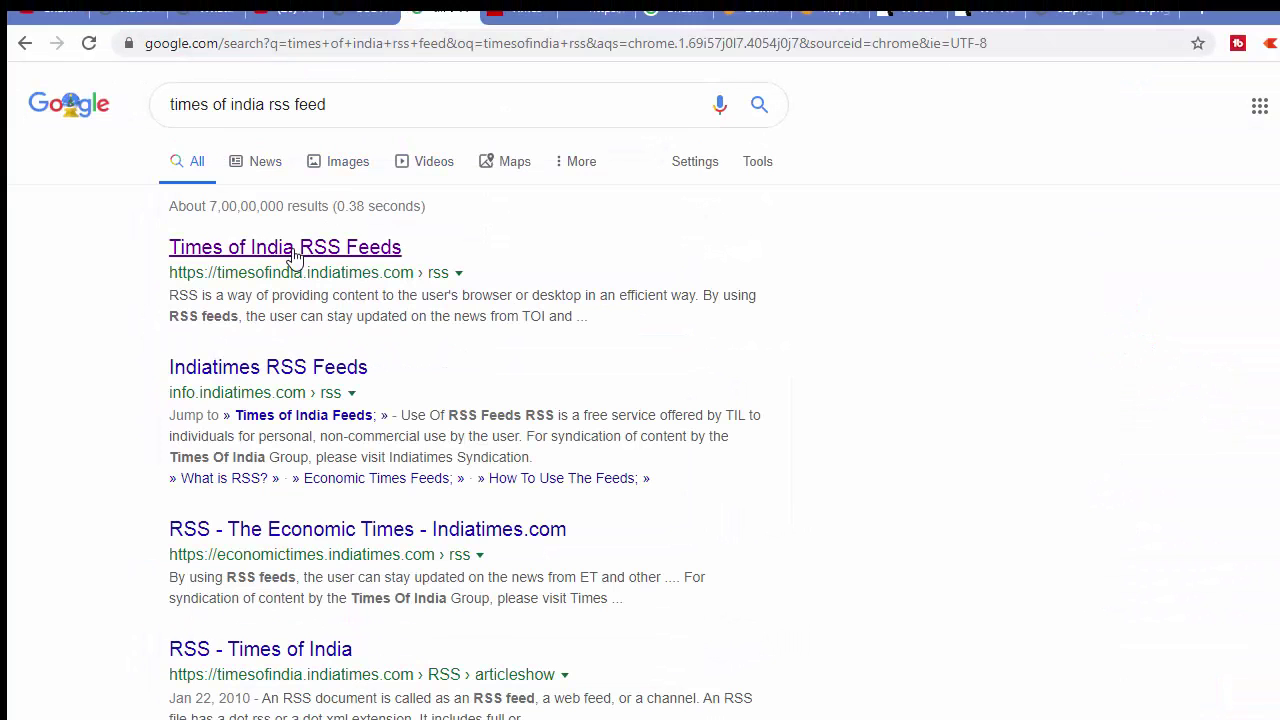
{"action": "key", "text": "ctrl+Tab"}
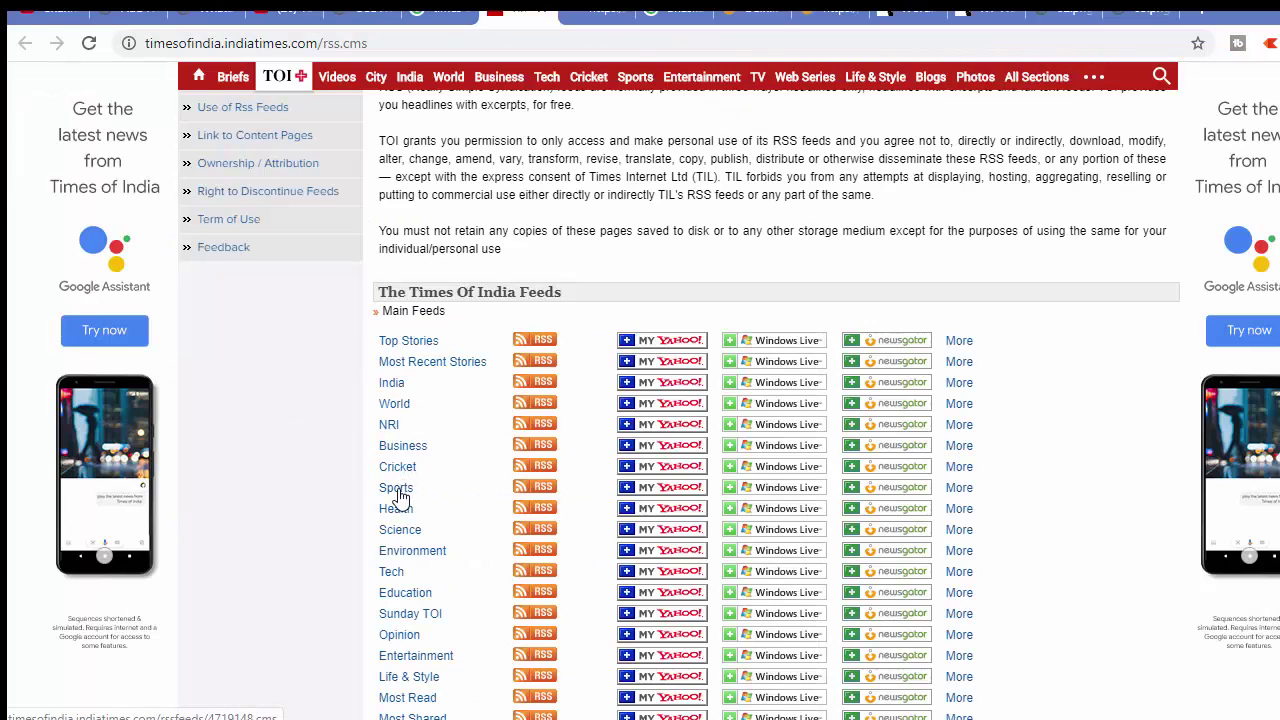
{"action": "left_click", "coordinate": [585, 18]}
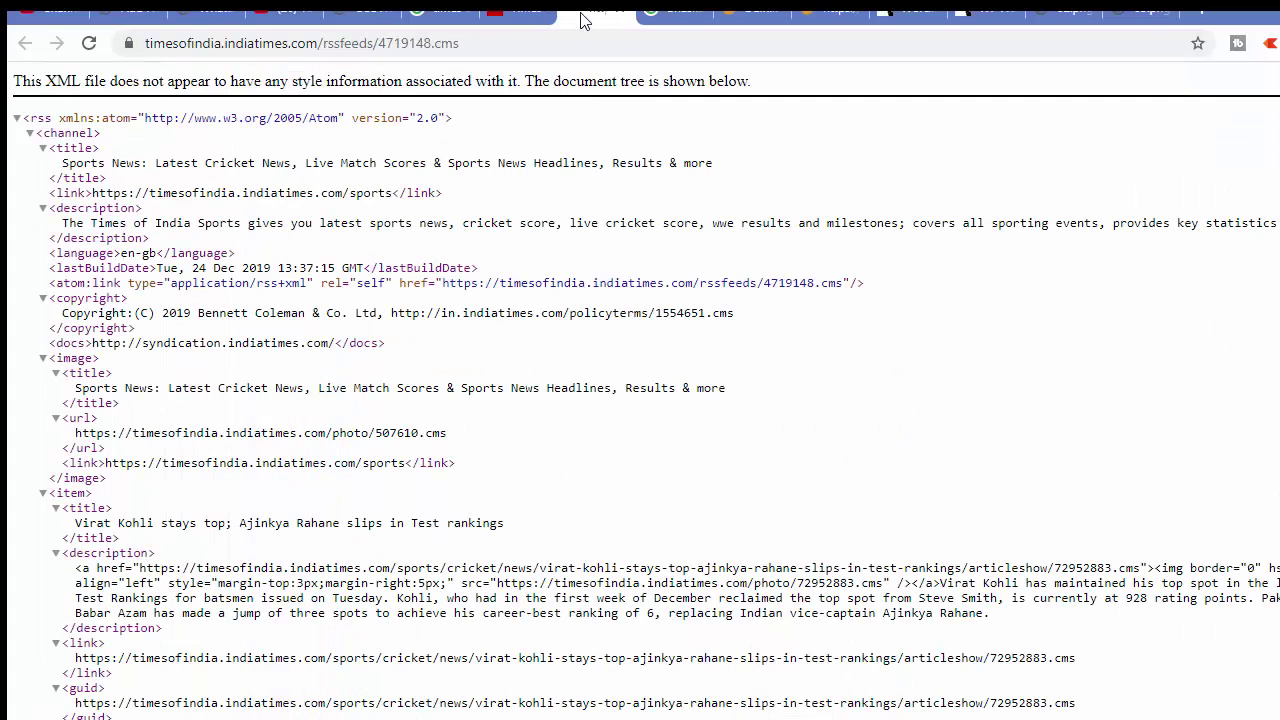
{"action": "left_click", "coordinate": [465, 46]}
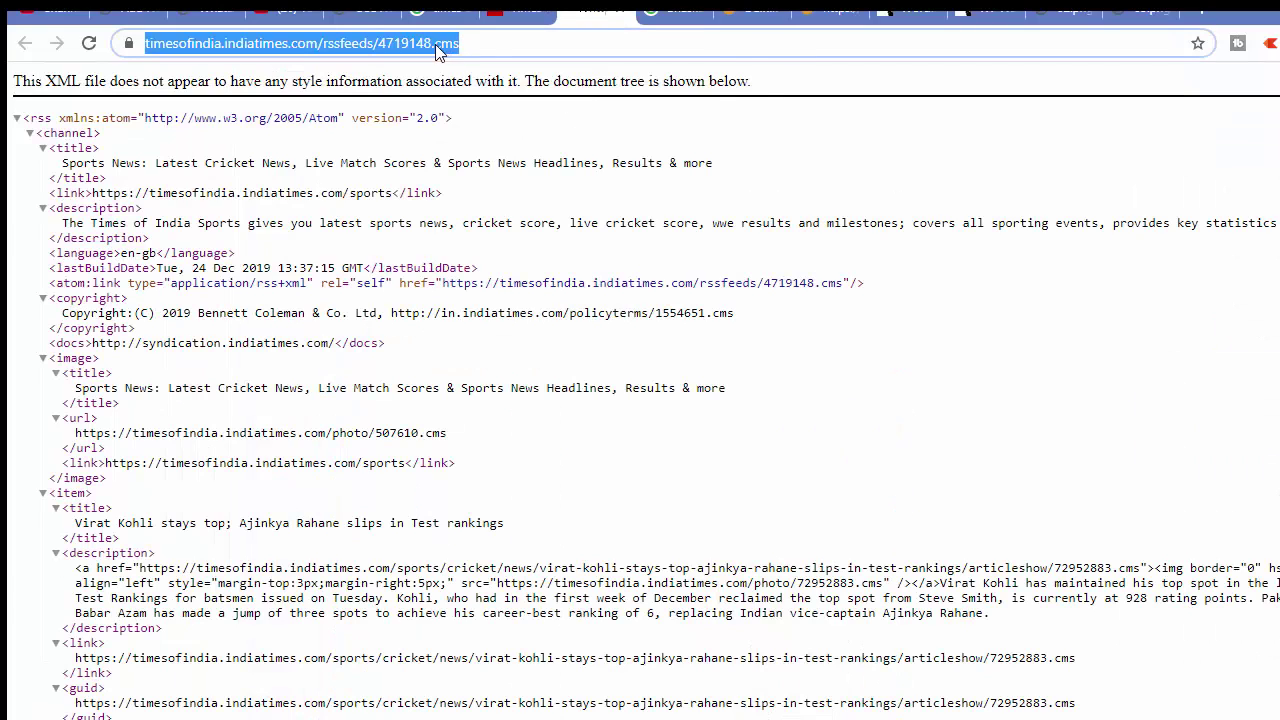
{"action": "right_click", "coordinate": [437, 52]}
{"action": "left_click", "coordinate": [480, 121]}
{"action": "left_click", "coordinate": [155, 20]}
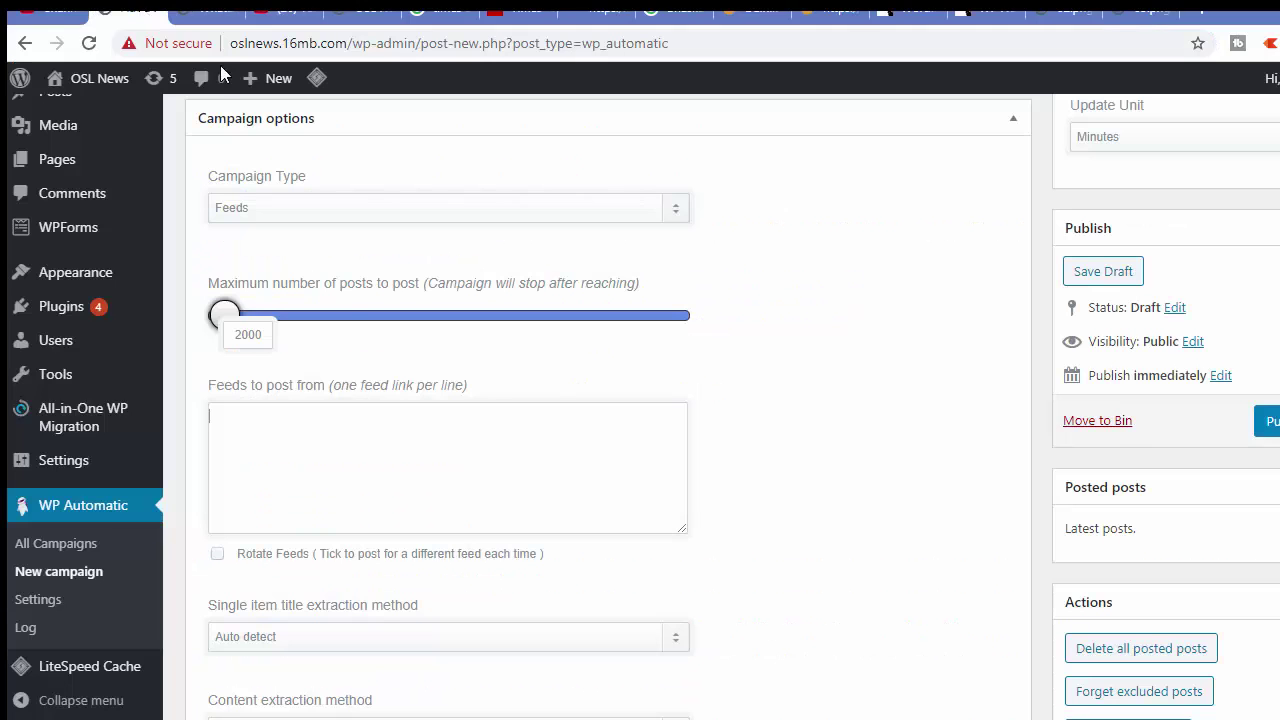
{"action": "key", "text": "ctrl+v"}
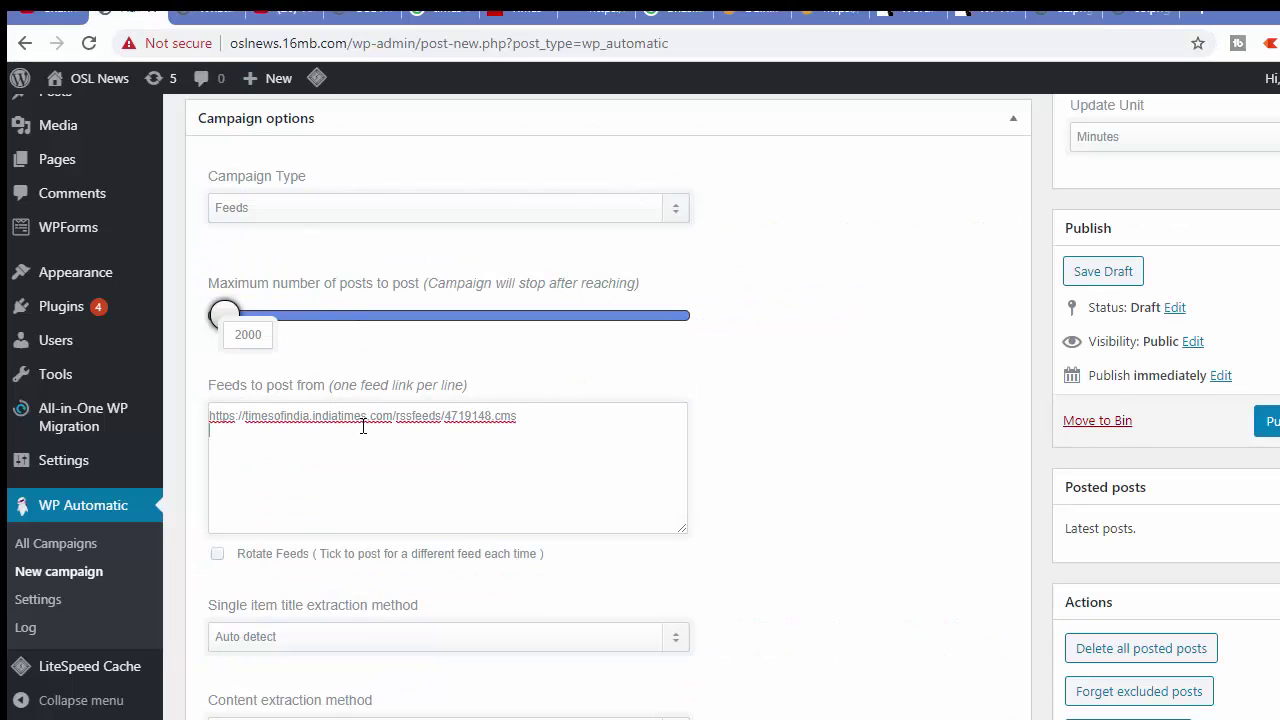
{"action": "left_click", "coordinate": [815, 12]}
{"action": "left_click", "coordinate": [548, 43]}
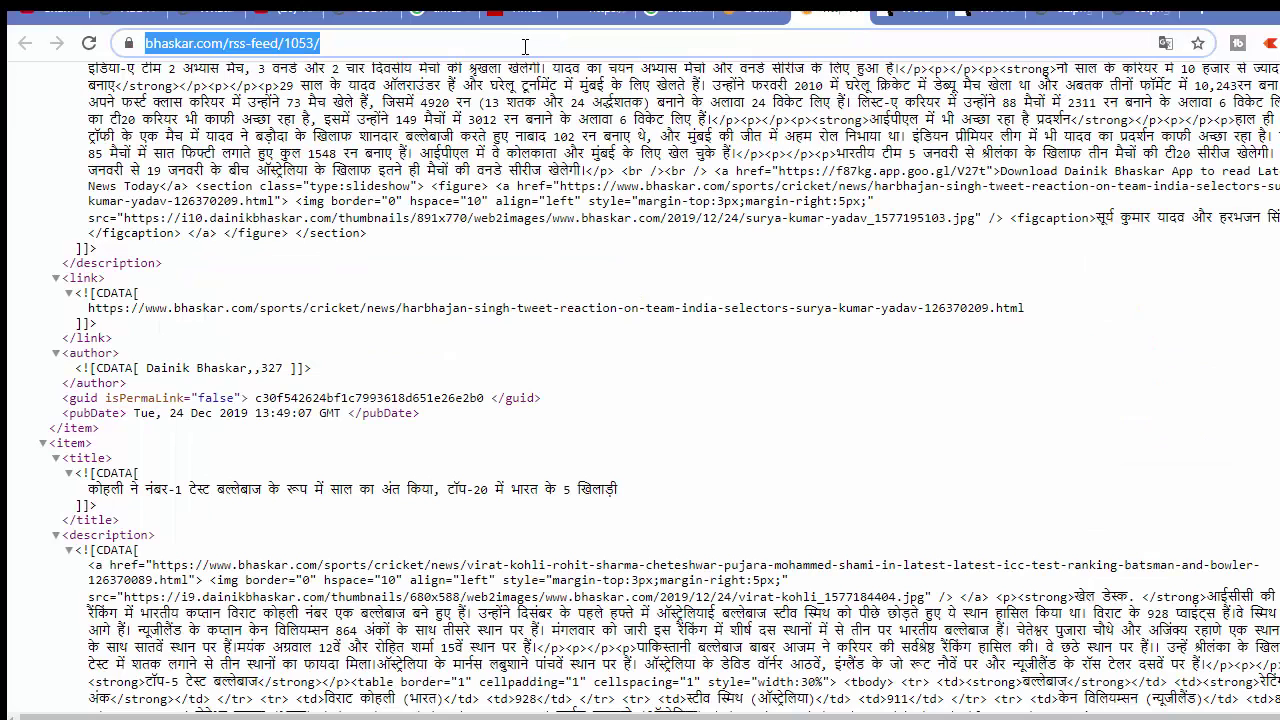
{"action": "right_click", "coordinate": [527, 48]}
{"action": "left_click", "coordinate": [563, 120]}
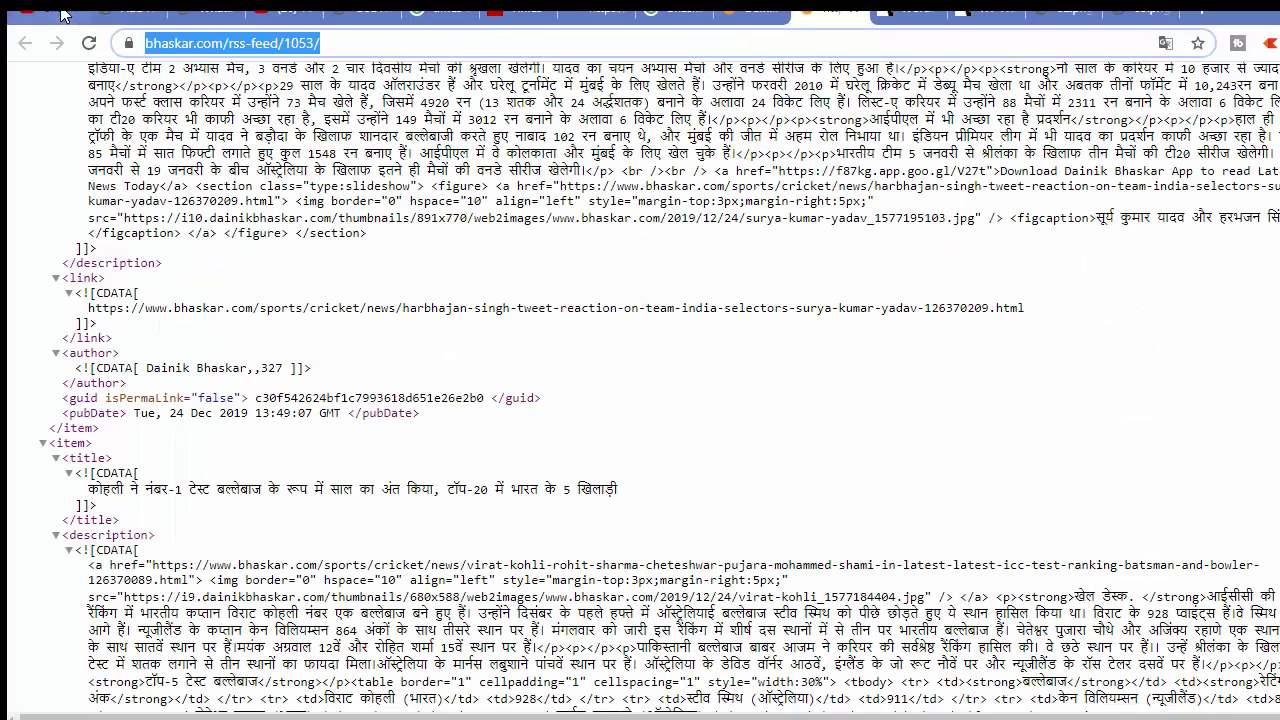
{"action": "left_click", "coordinate": [123, 12]}
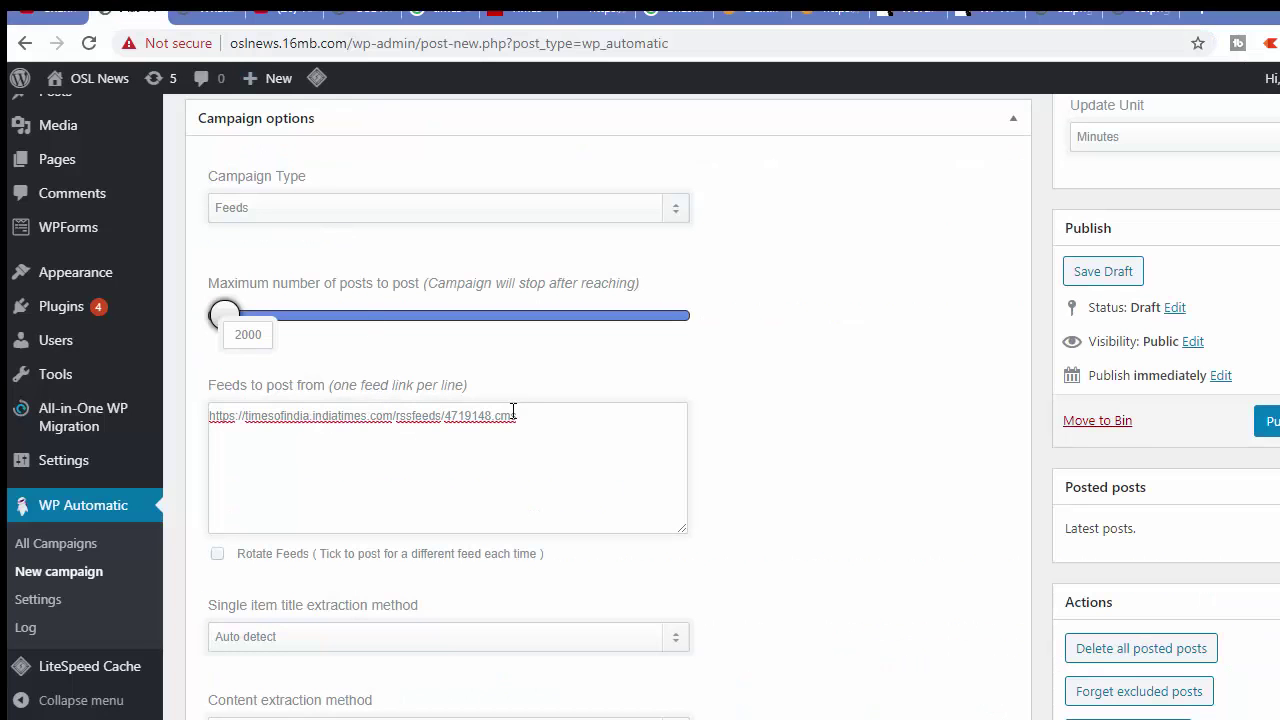
{"action": "key", "text": "ctrl+v"}
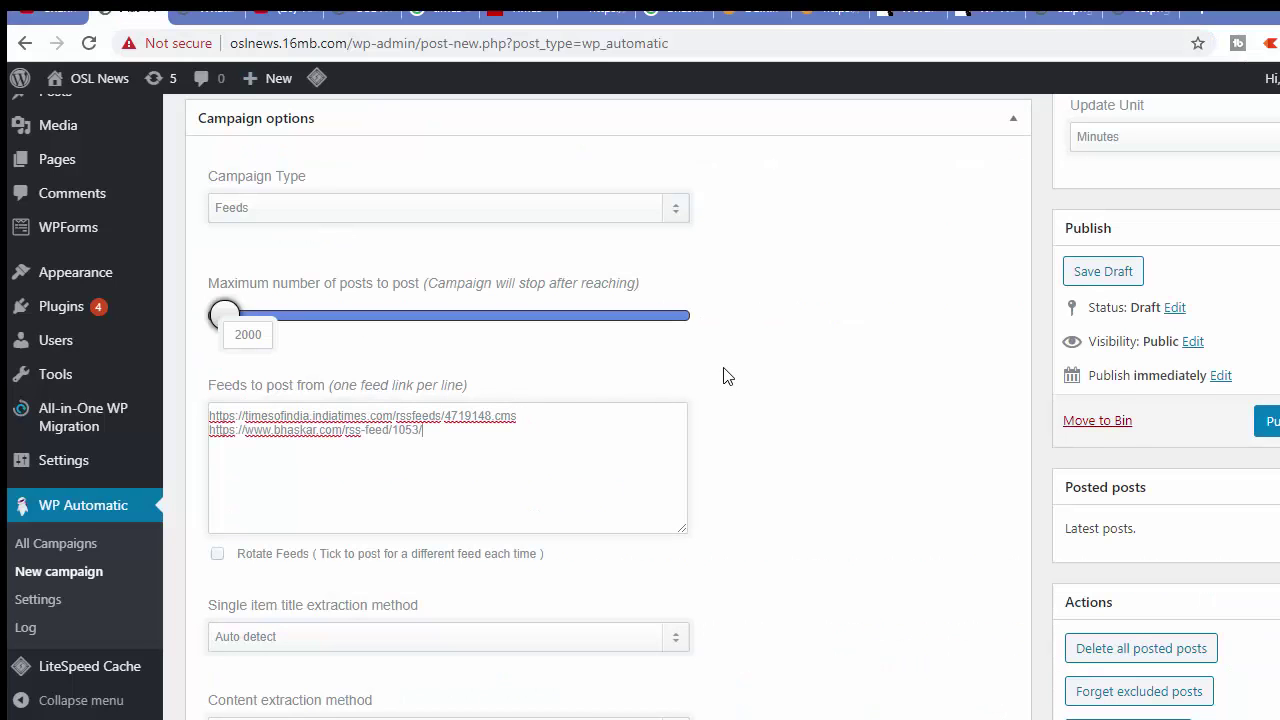
- Review the campaign's extraction options, post template, image, category, rewriting and content modification settings
{"action": "scroll", "coordinate": [697, 357], "scroll_direction": "down", "scroll_amount": 10}
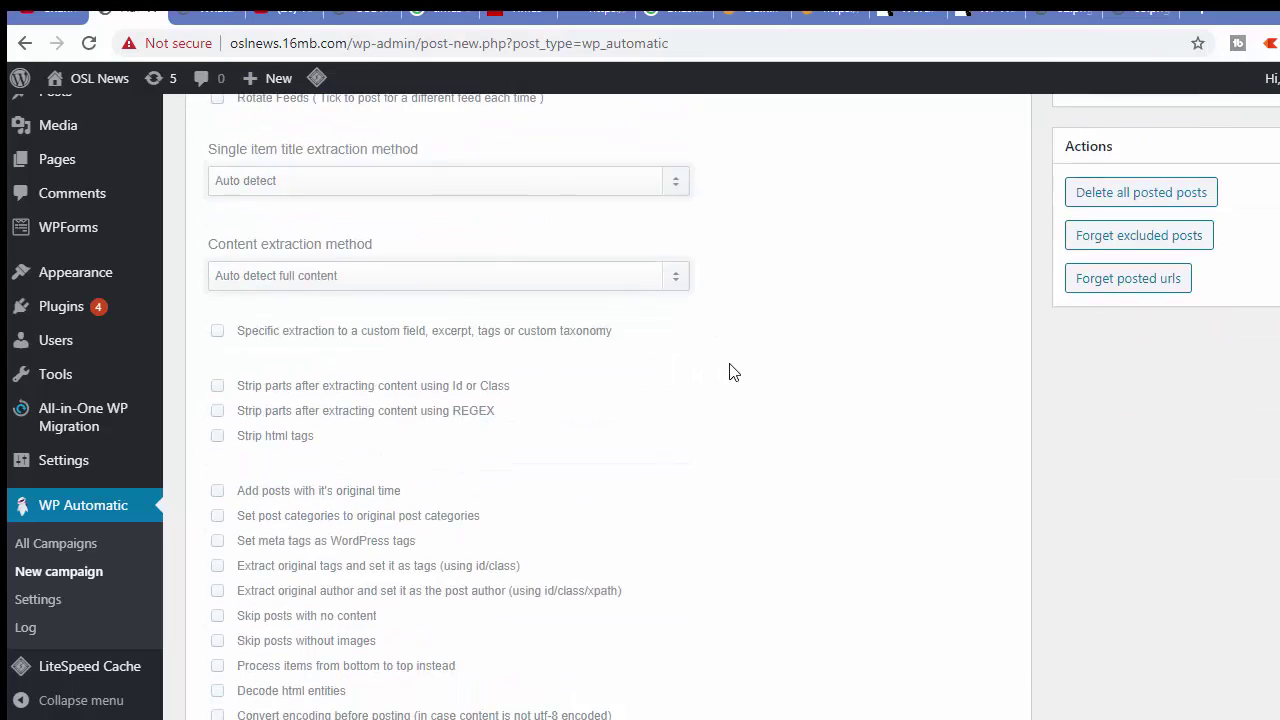
{"action": "scroll", "coordinate": [716, 382], "scroll_direction": "down", "scroll_amount": 2}
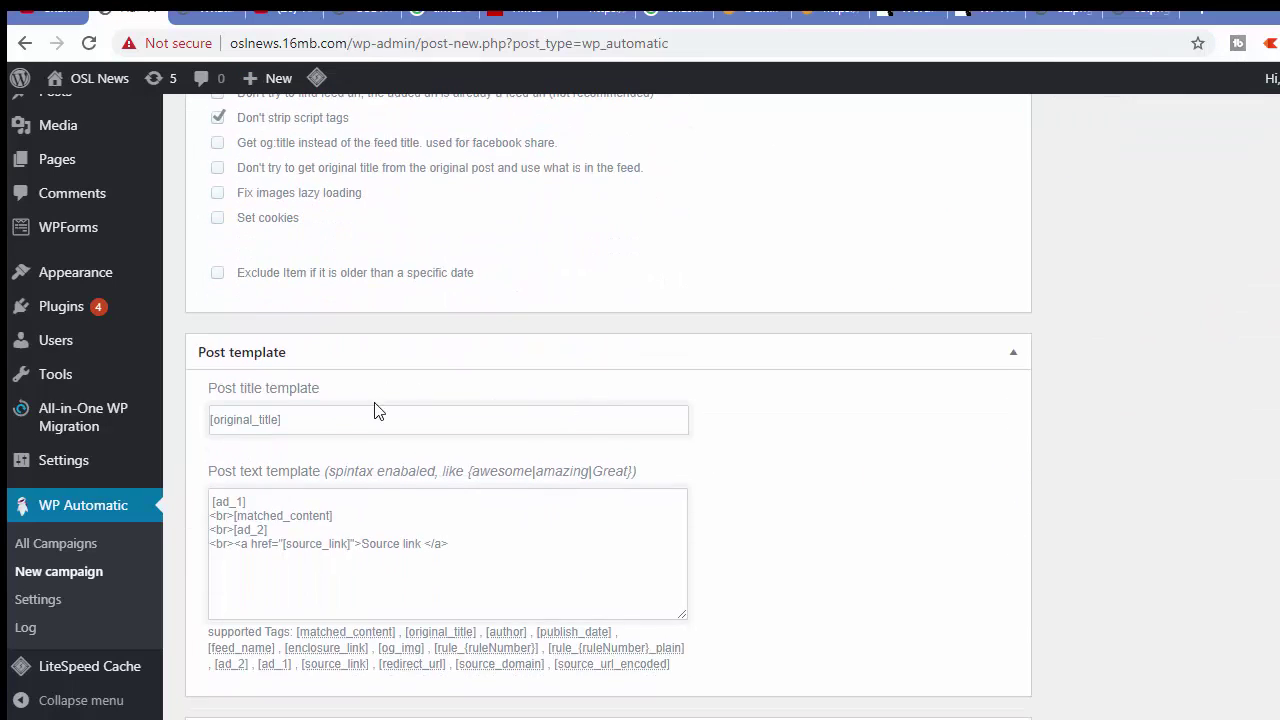
{"action": "scroll", "coordinate": [378, 410], "scroll_direction": "down", "scroll_amount": 7}
{"action": "scroll", "coordinate": [378, 435], "scroll_direction": "down", "scroll_amount": 5}
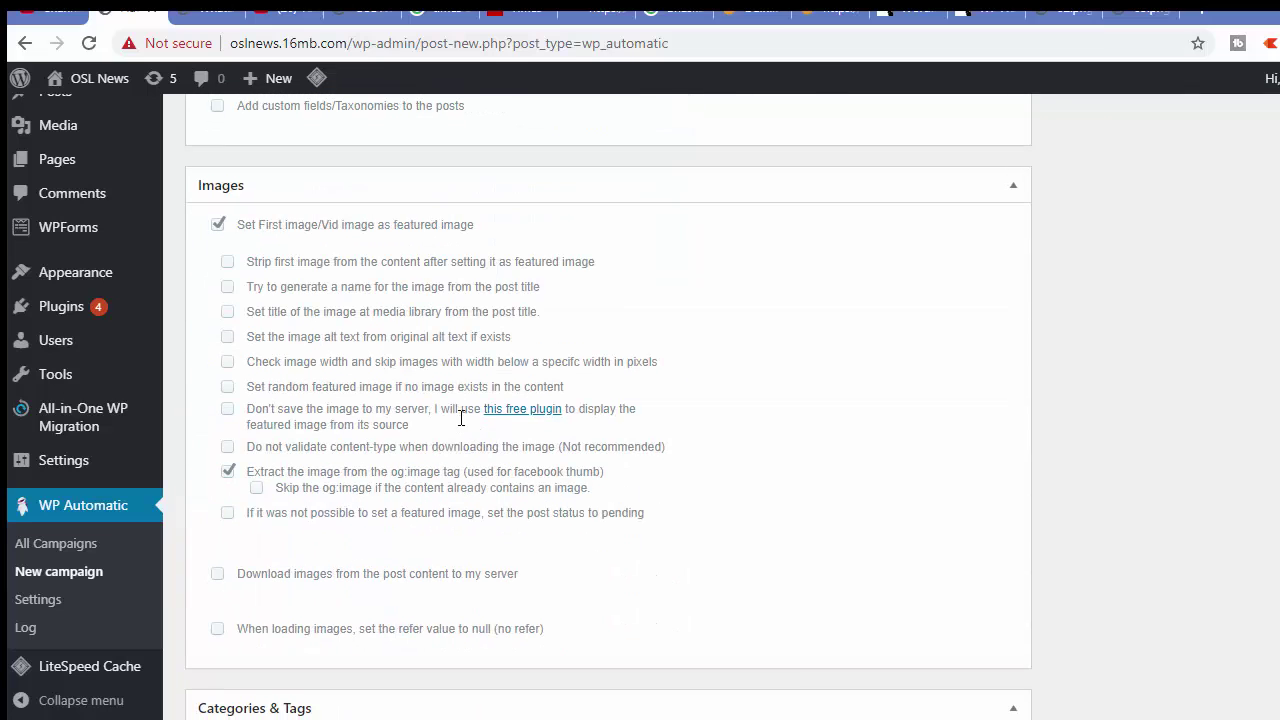
{"action": "scroll", "coordinate": [463, 426], "scroll_direction": "down", "scroll_amount": 3}
{"action": "scroll", "coordinate": [563, 357], "scroll_direction": "up", "scroll_amount": 2}
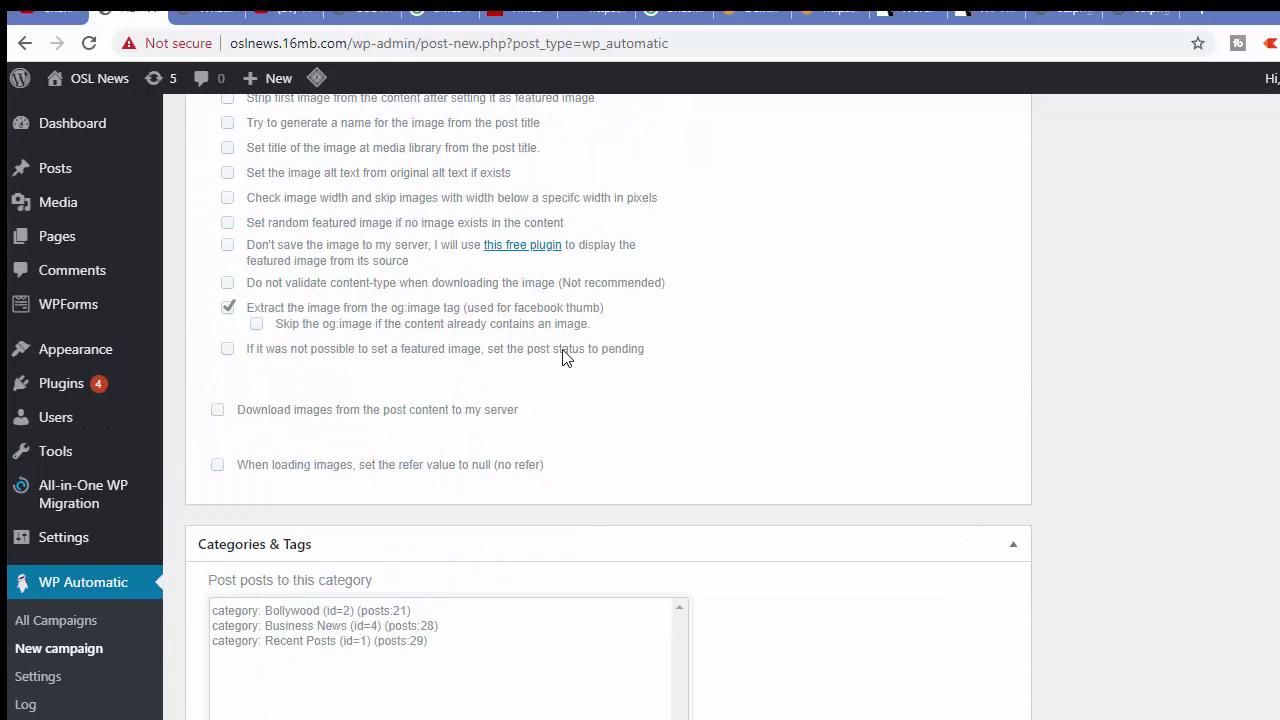
{"action": "scroll", "coordinate": [554, 346], "scroll_direction": "up", "scroll_amount": 2}
{"action": "scroll", "coordinate": [548, 344], "scroll_direction": "down", "scroll_amount": 6}
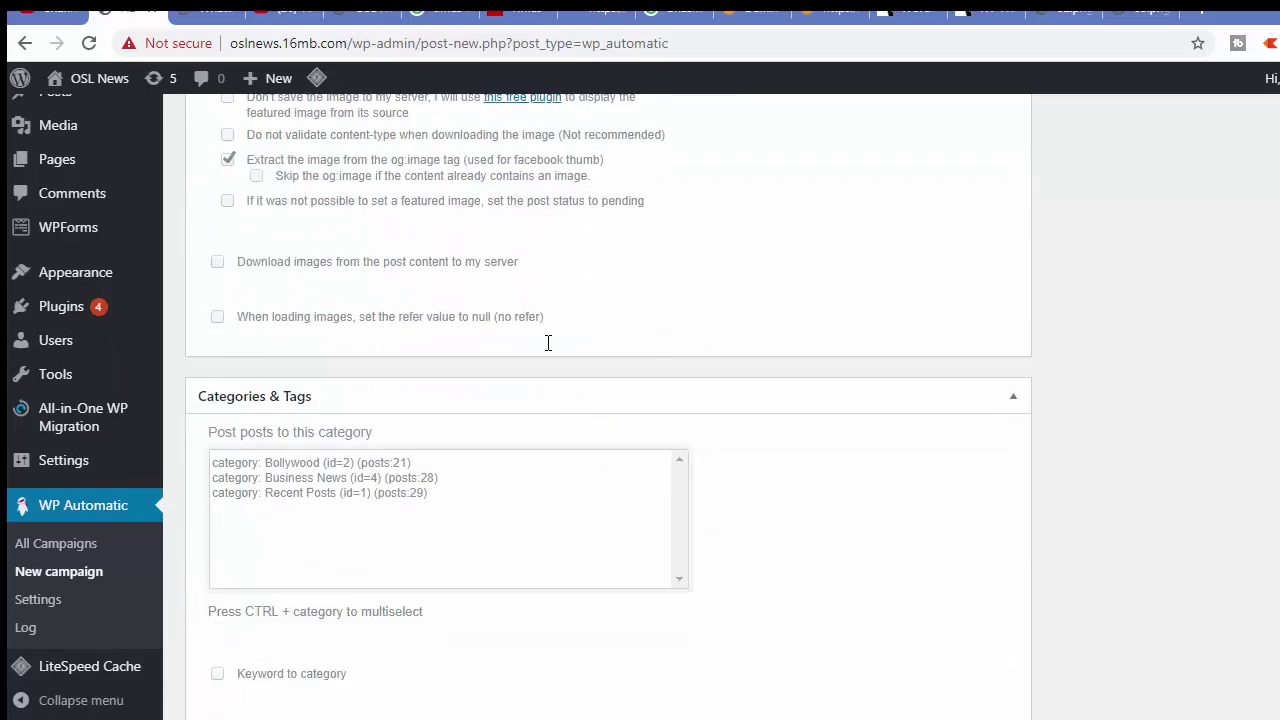
{"action": "scroll", "coordinate": [580, 352], "scroll_direction": "down", "scroll_amount": 8}
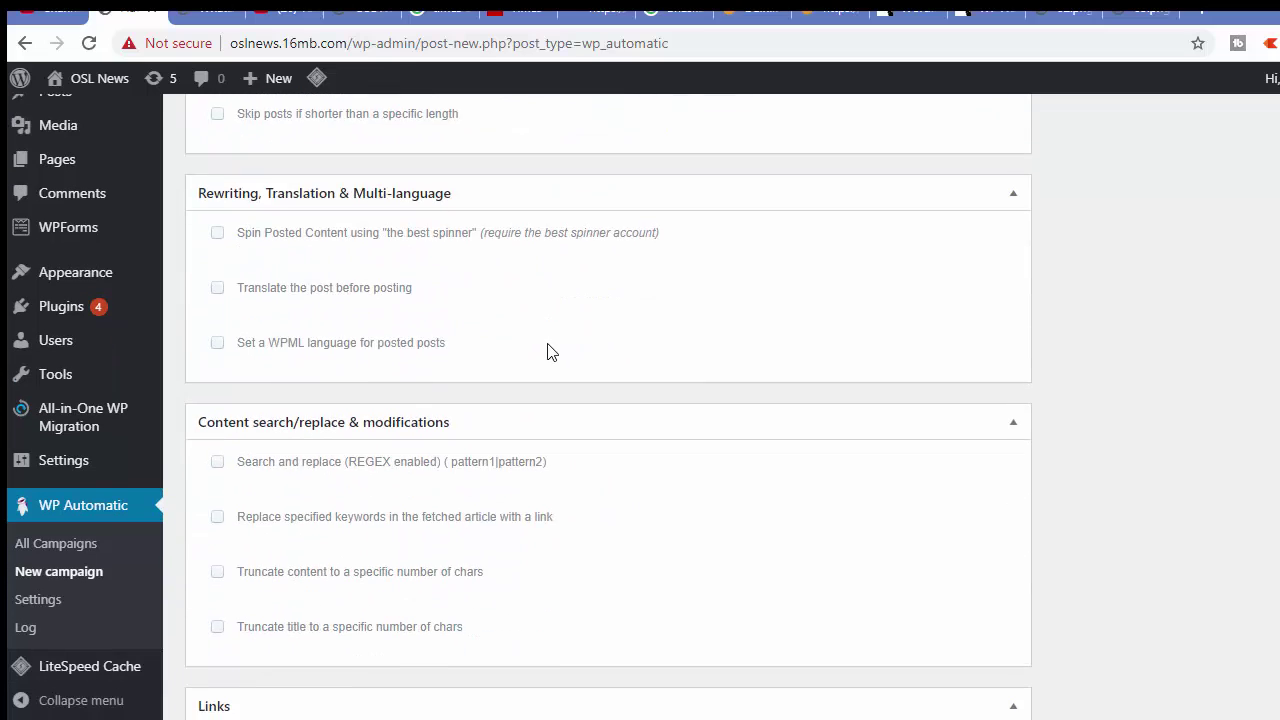
- Assign the campaign's posts to the Recent Posts category and enable skipping posts without images
{"action": "key", "text": "ctrl+f"}
{"action": "type", "text": "categ"}
{"action": "left_click", "coordinate": [1191, 81]}
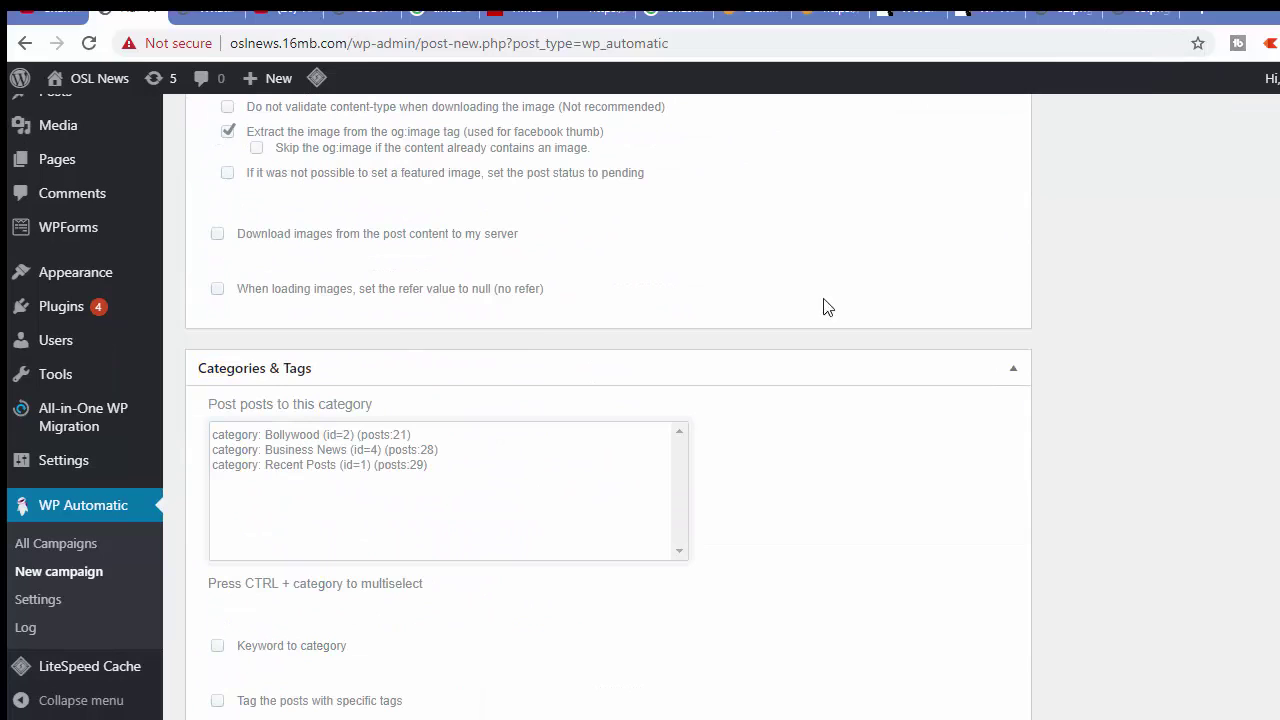
{"action": "left_click", "coordinate": [329, 466]}
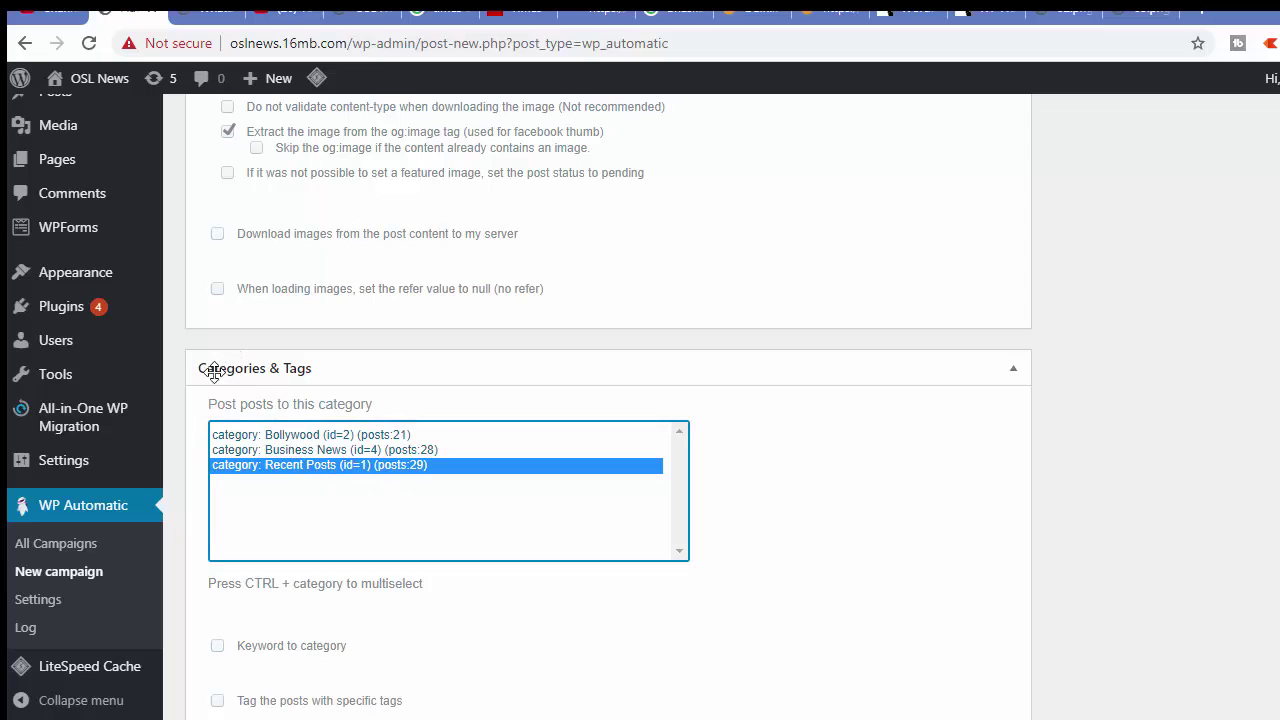
{"action": "scroll", "coordinate": [690, 428], "scroll_direction": "up", "scroll_amount": 10}
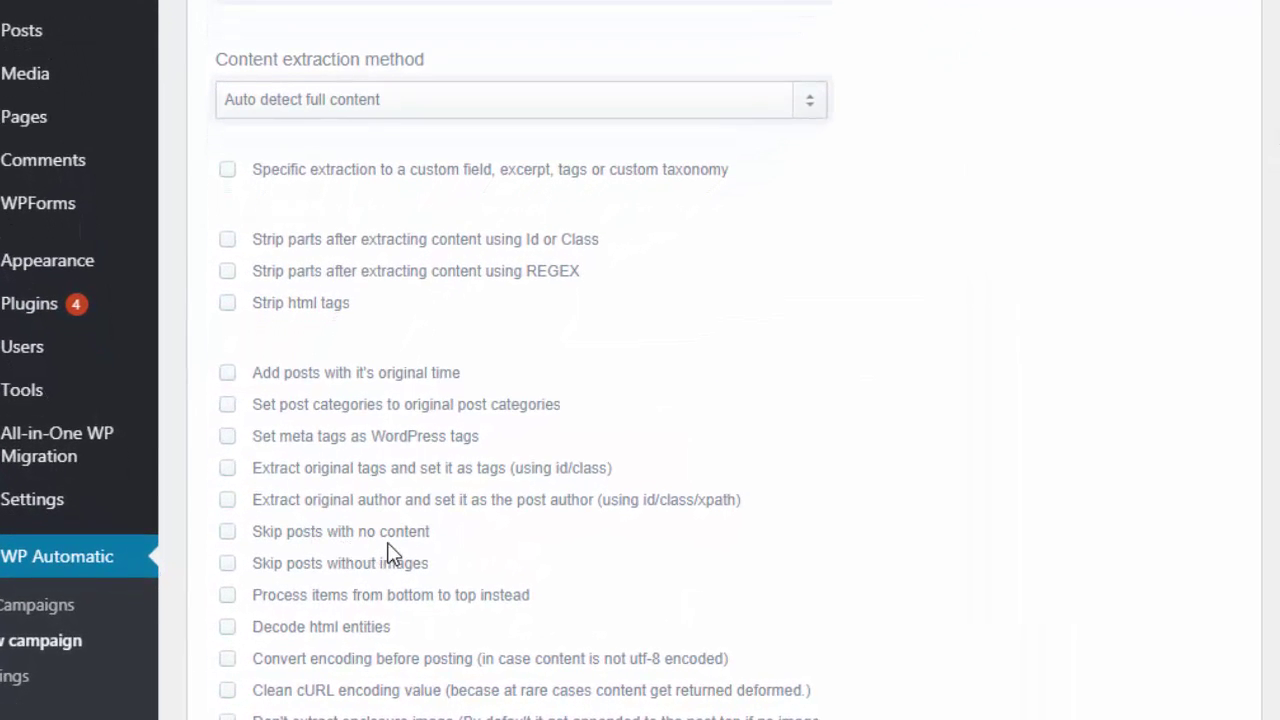
{"action": "left_click", "coordinate": [229, 566]}
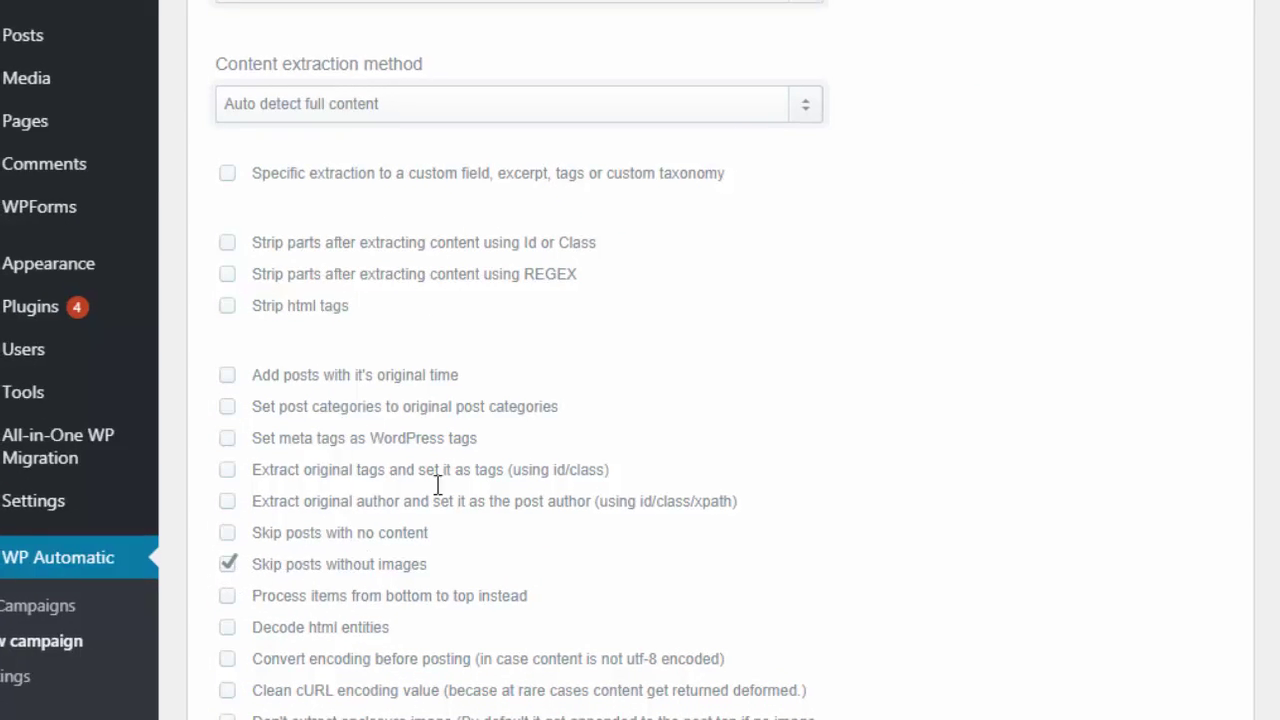
- Check the title, update frequency and feed list, and publish the Sports1 campaign
{"action": "scroll", "coordinate": [737, 491], "scroll_direction": "up", "scroll_amount": 7}
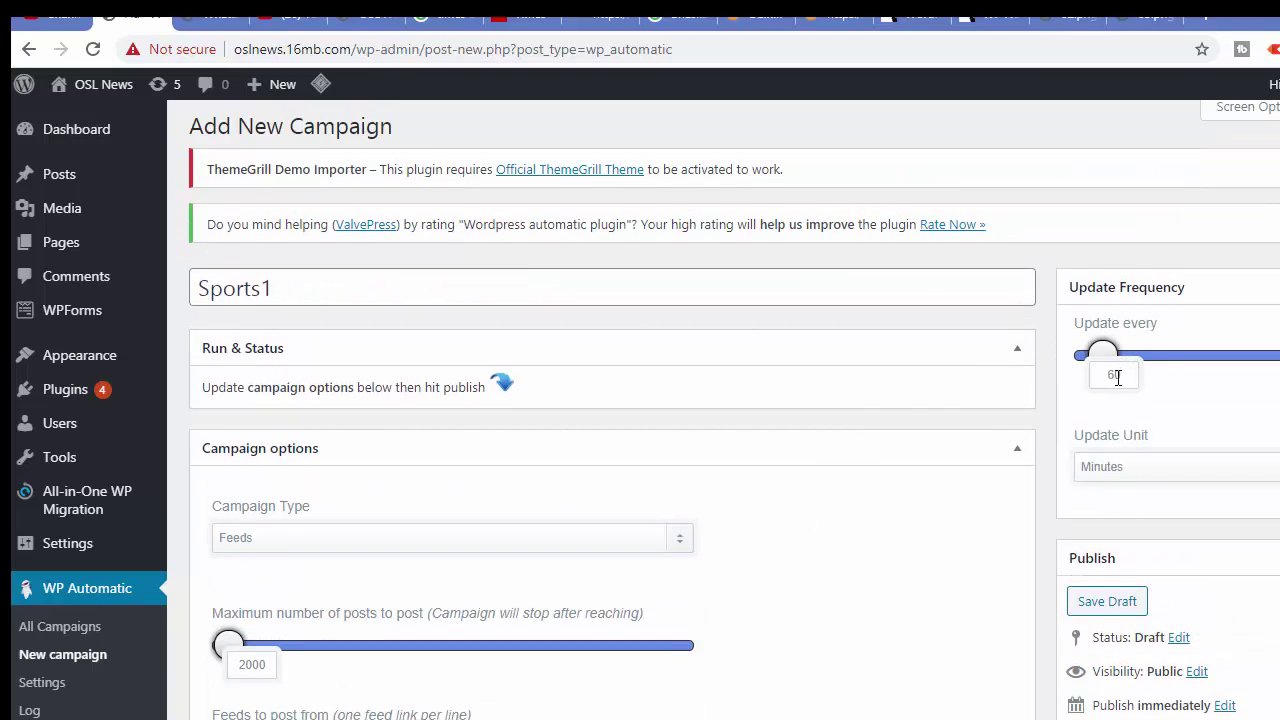
{"action": "scroll", "coordinate": [1140, 385], "scroll_direction": "down", "scroll_amount": 2}
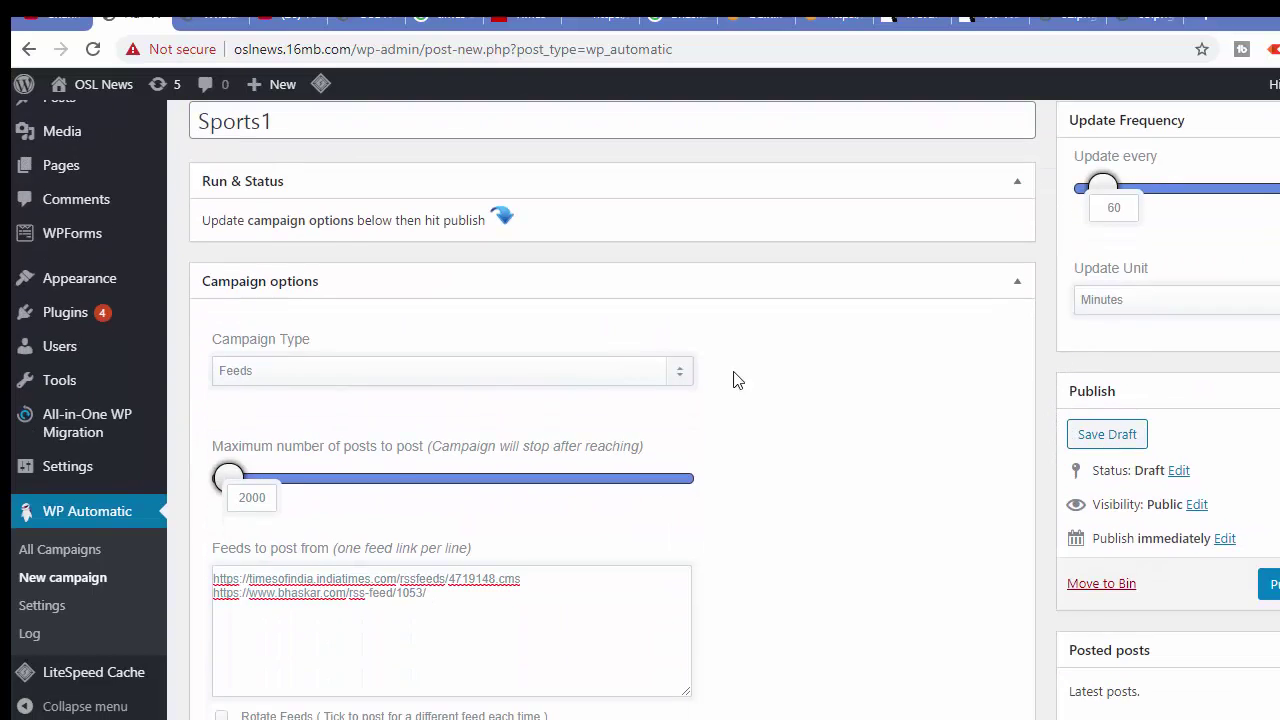
{"action": "scroll", "coordinate": [1037, 417], "scroll_direction": "up", "scroll_amount": 2}
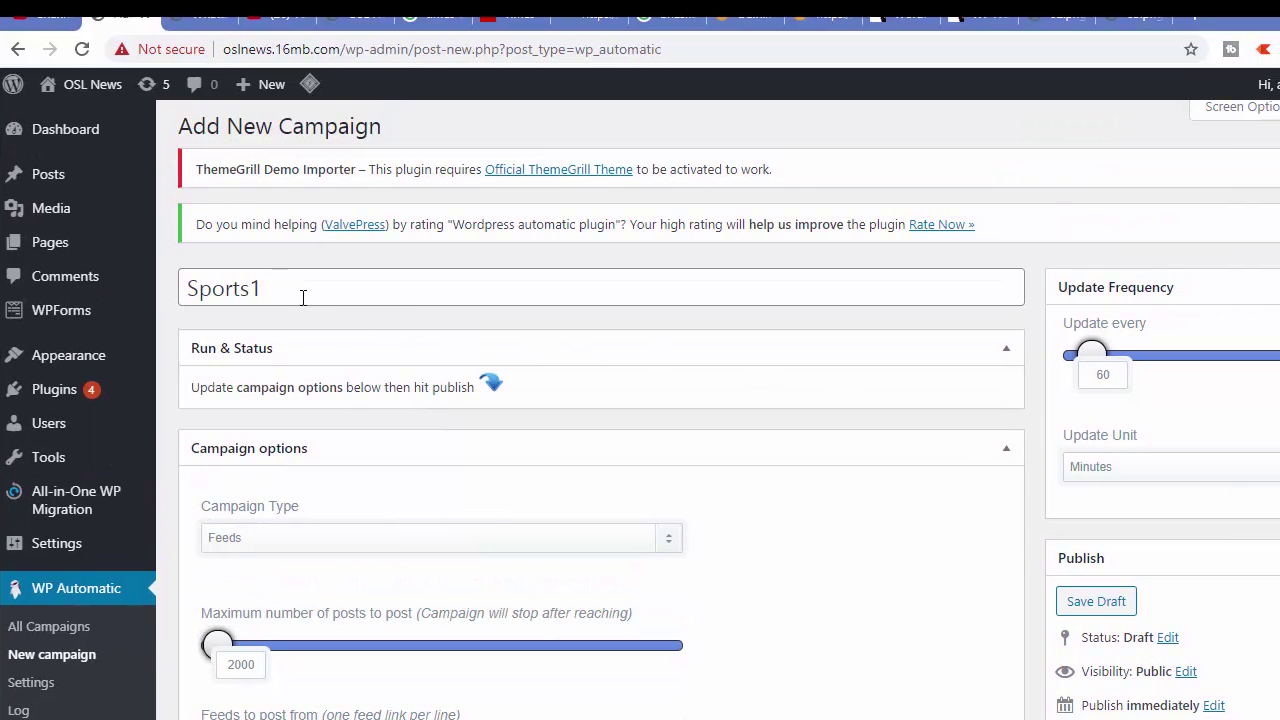
{"action": "scroll", "coordinate": [1007, 477], "scroll_direction": "down", "scroll_amount": 2}
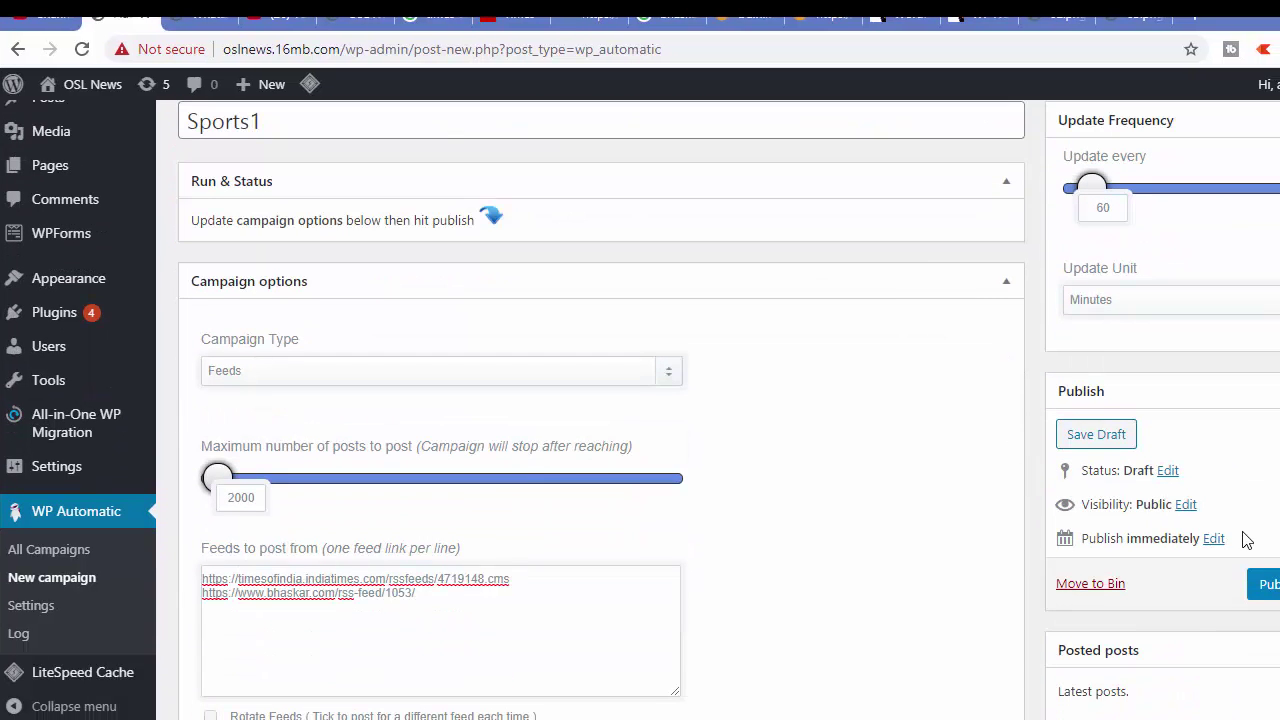
{"action": "left_click", "coordinate": [1266, 587]}
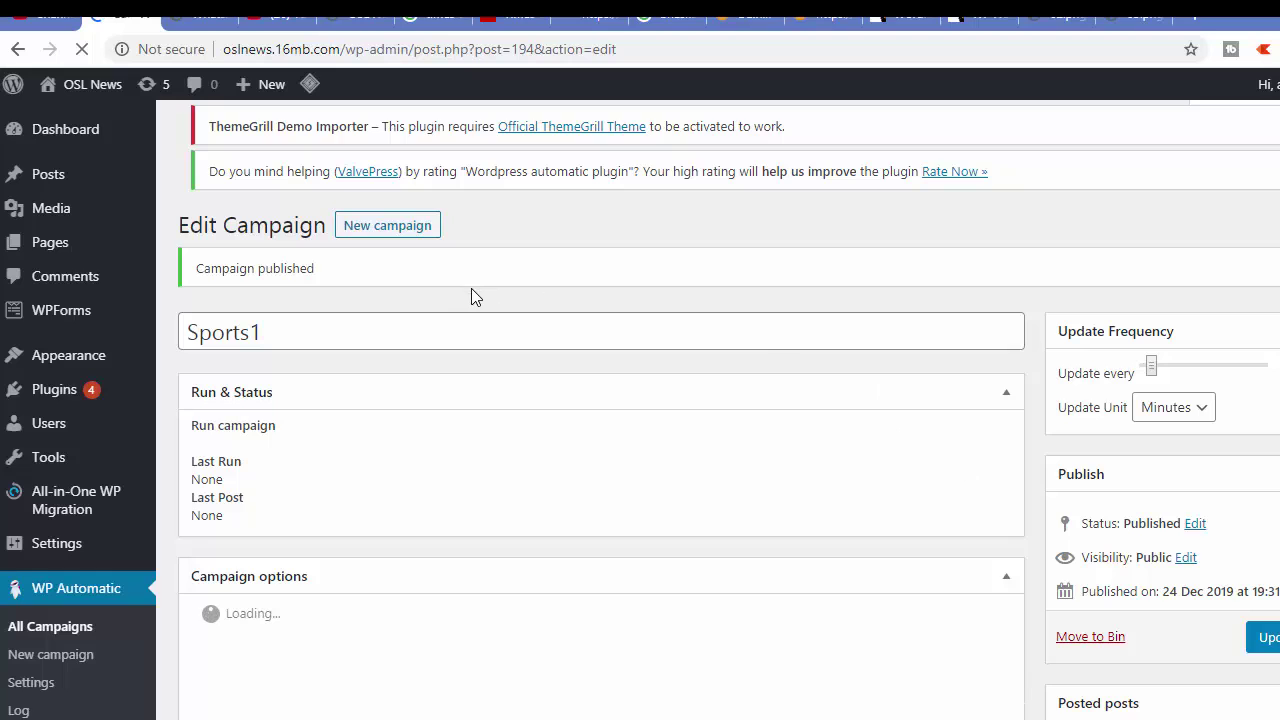
- Run the published Sports1 campaign manually to fetch posts from its feeds
{"action": "scroll", "coordinate": [450, 292], "scroll_direction": "down", "scroll_amount": 2}
{"action": "scroll", "coordinate": [300, 310], "scroll_direction": "down", "scroll_amount": 2}
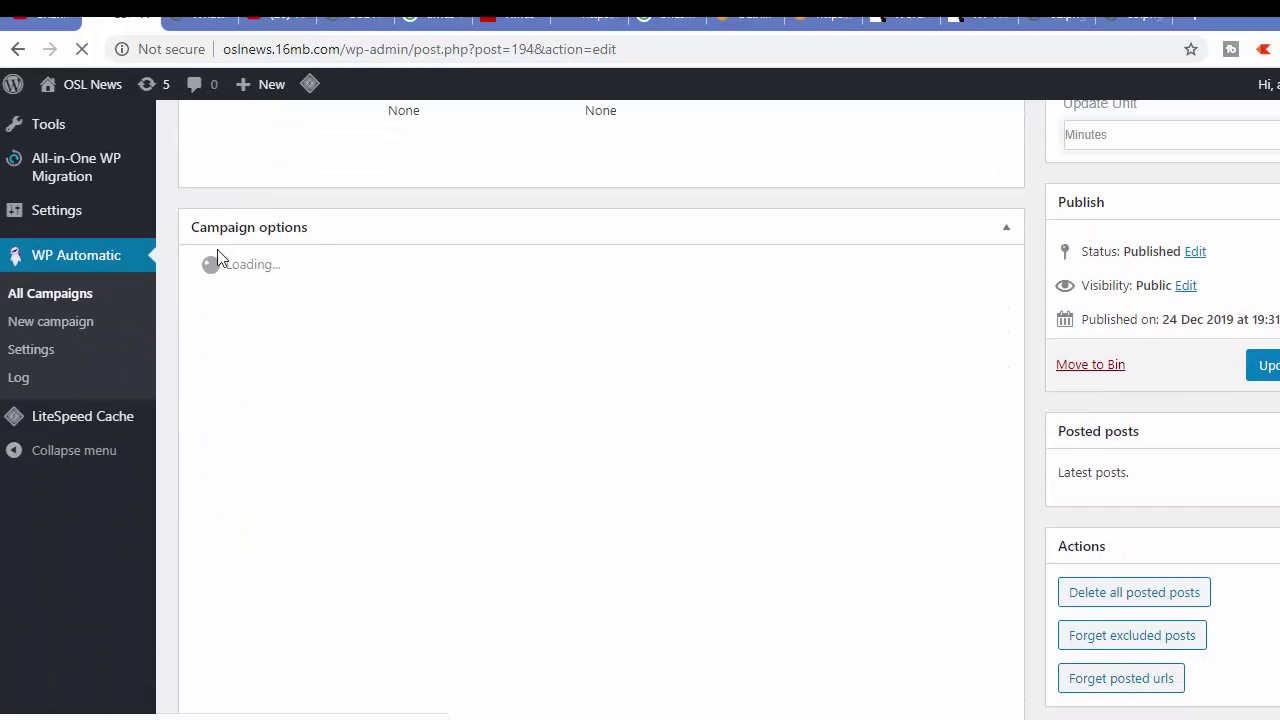
{"action": "scroll", "coordinate": [225, 390], "scroll_direction": "down", "scroll_amount": 2}
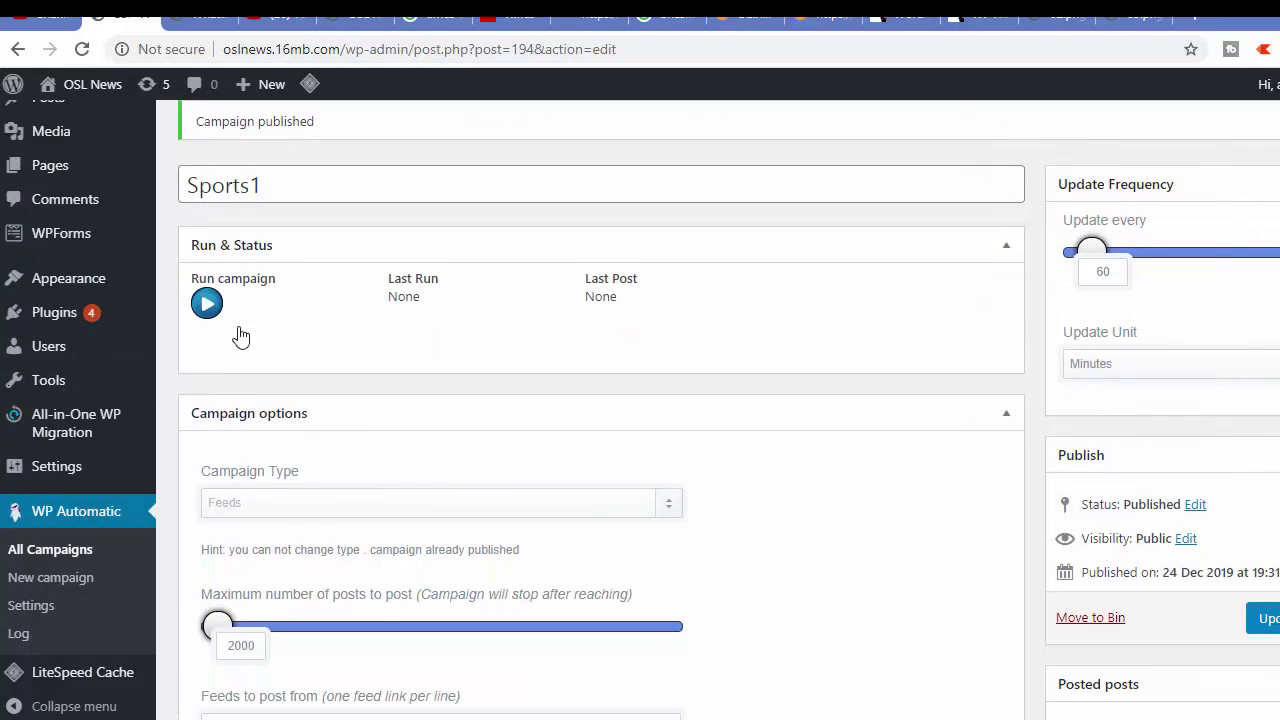
{"action": "scroll", "coordinate": [216, 345], "scroll_direction": "up", "scroll_amount": 2}
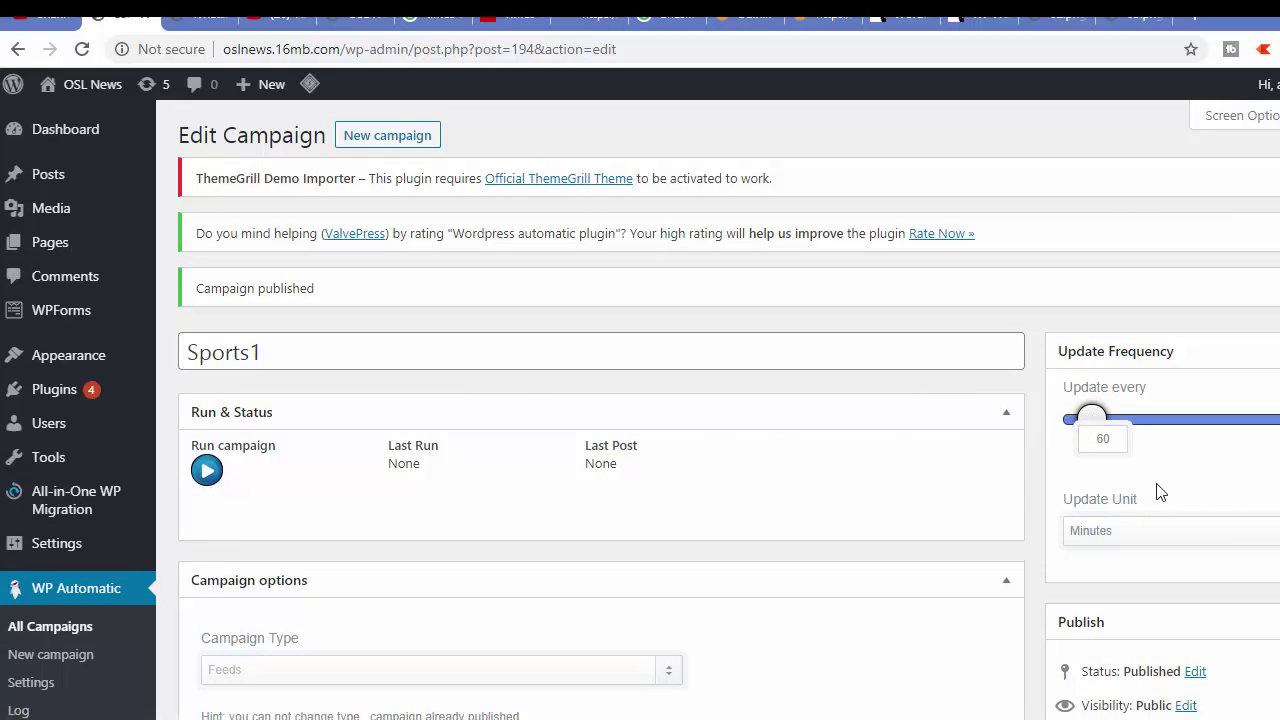
{"action": "left_click", "coordinate": [208, 472]}
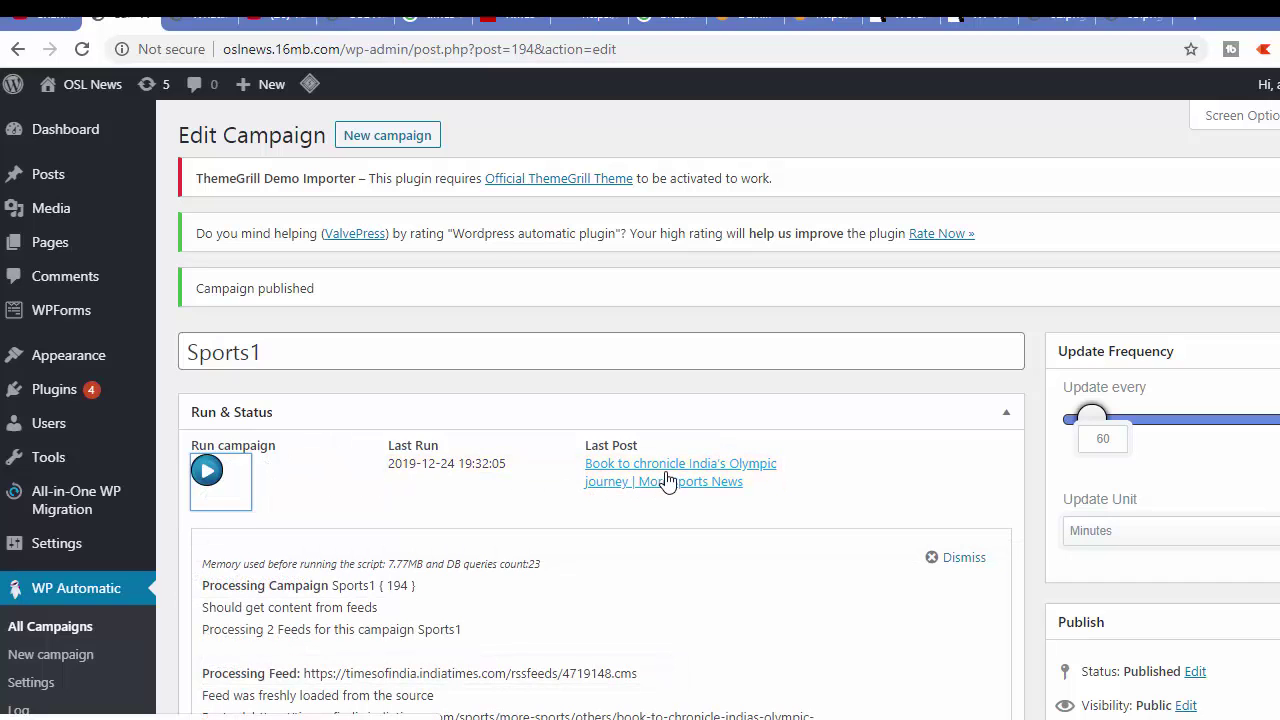
- Open the campaign's last post in a new tab and examine its title, image, article text and source link
{"action": "right_click", "coordinate": [666, 477]}
{"action": "key", "text": "Escape"}
{"action": "right_click", "coordinate": [630, 470]}
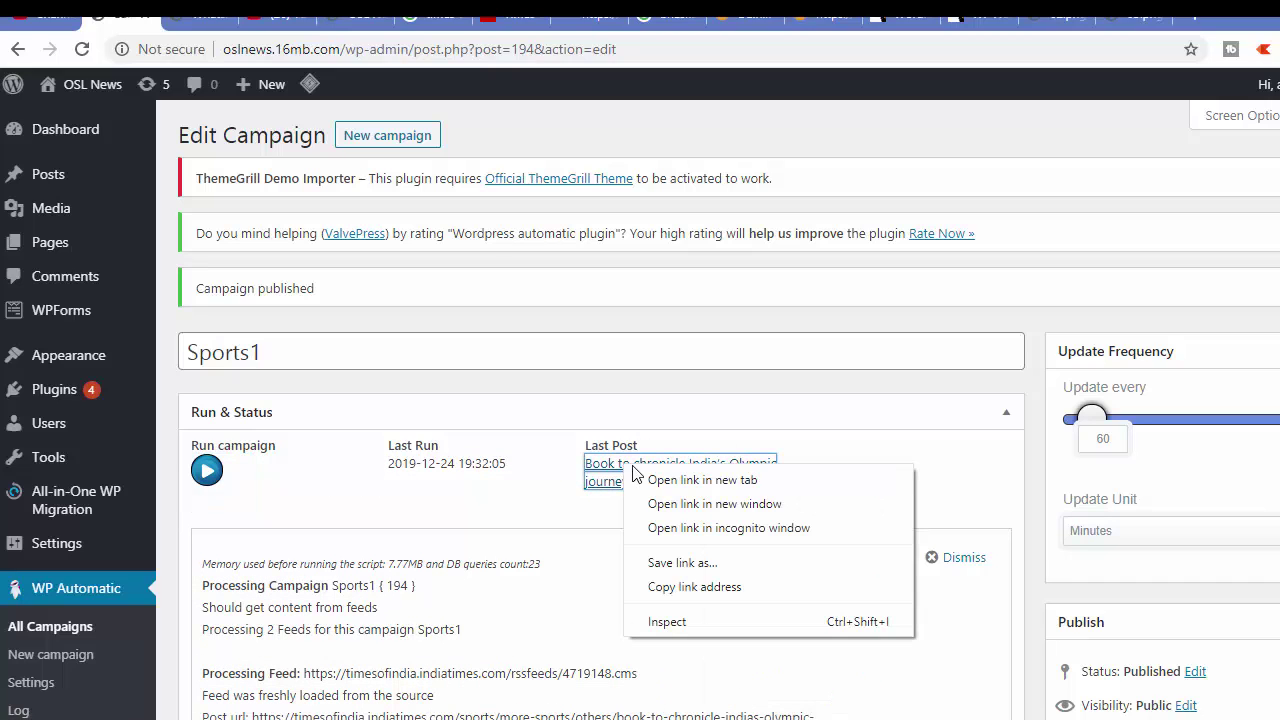
{"action": "left_click", "coordinate": [642, 480]}
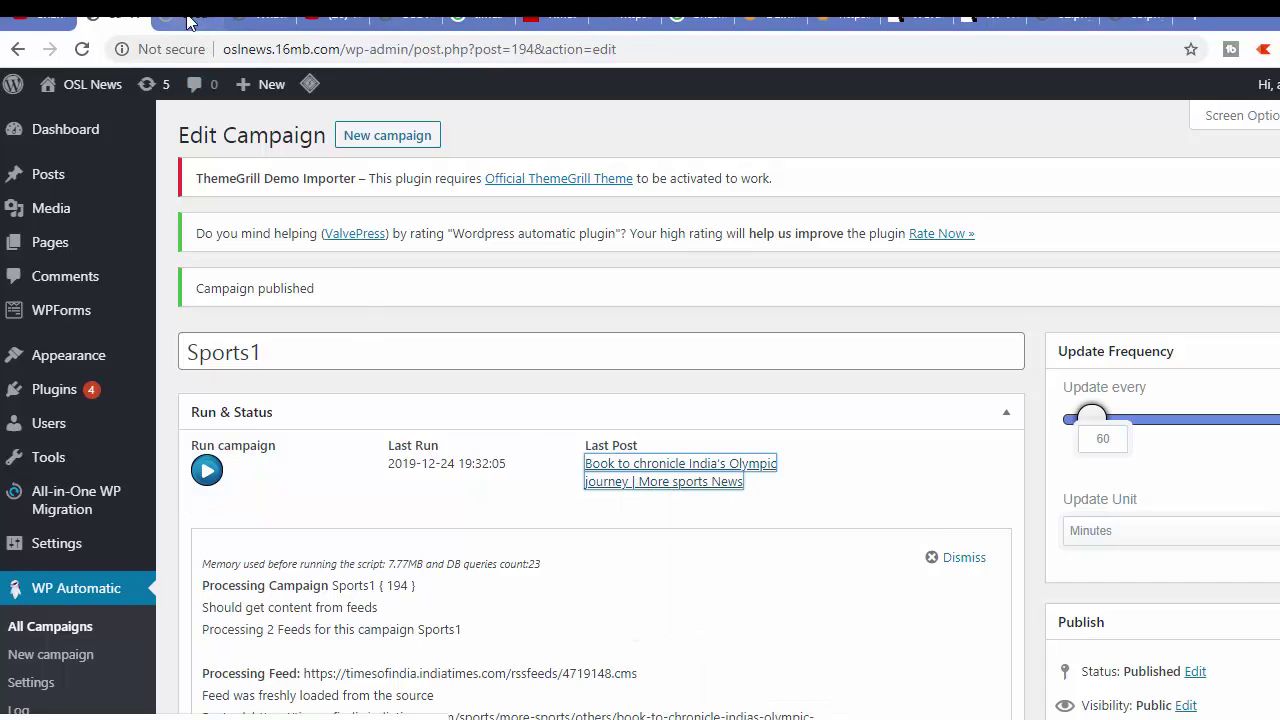
{"action": "left_click", "coordinate": [188, 22]}
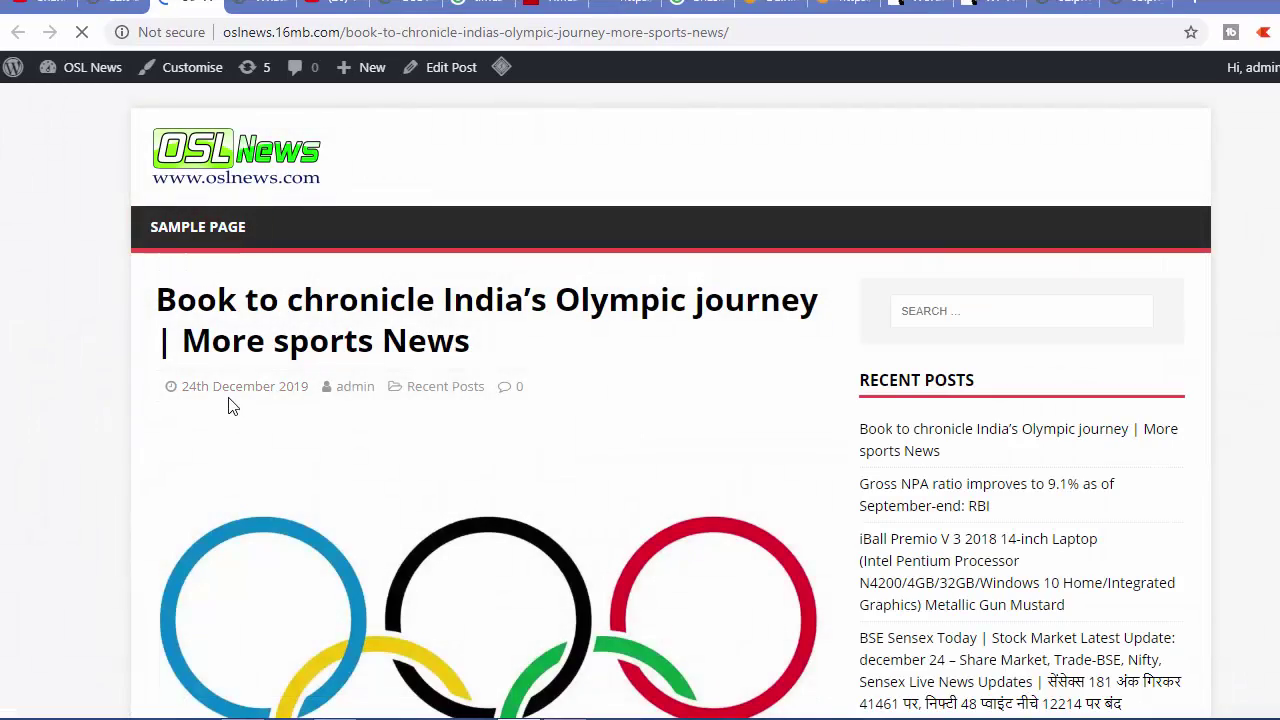
{"action": "scroll", "coordinate": [271, 385], "scroll_direction": "down", "scroll_amount": 7}
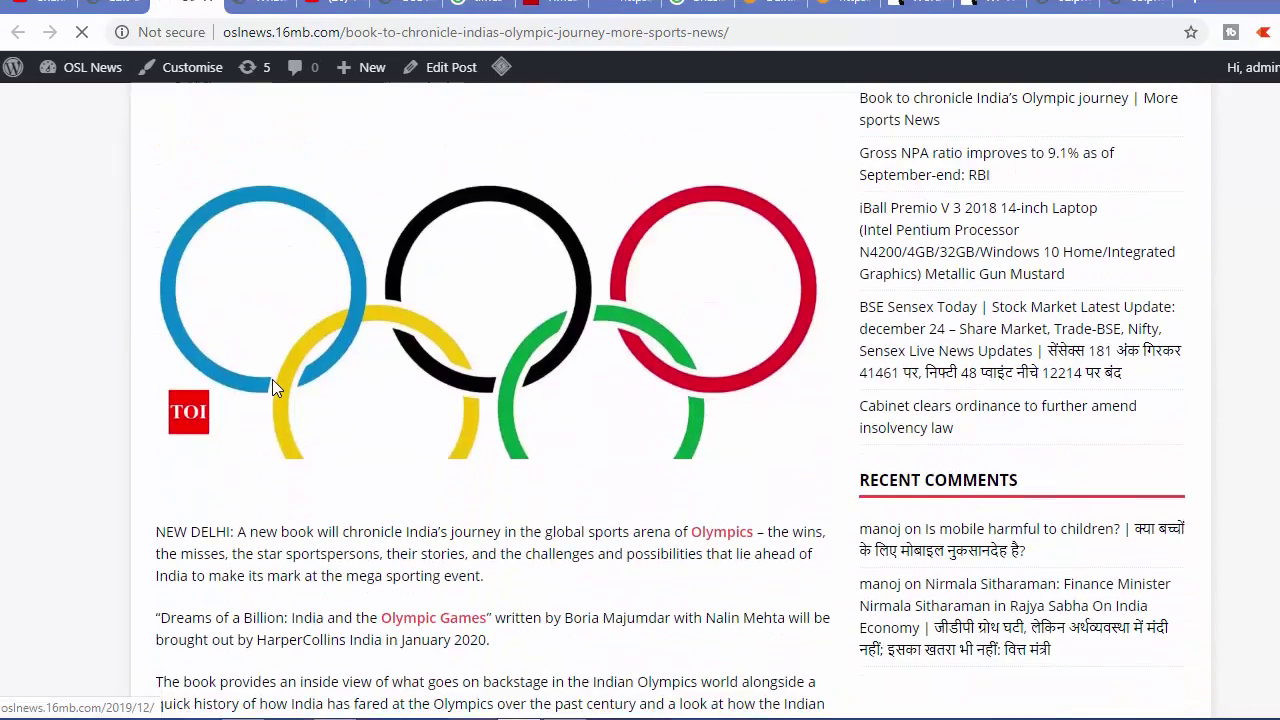
{"action": "scroll", "coordinate": [420, 371], "scroll_direction": "up", "scroll_amount": 3}
{"action": "scroll", "coordinate": [343, 349], "scroll_direction": "down", "scroll_amount": 10}
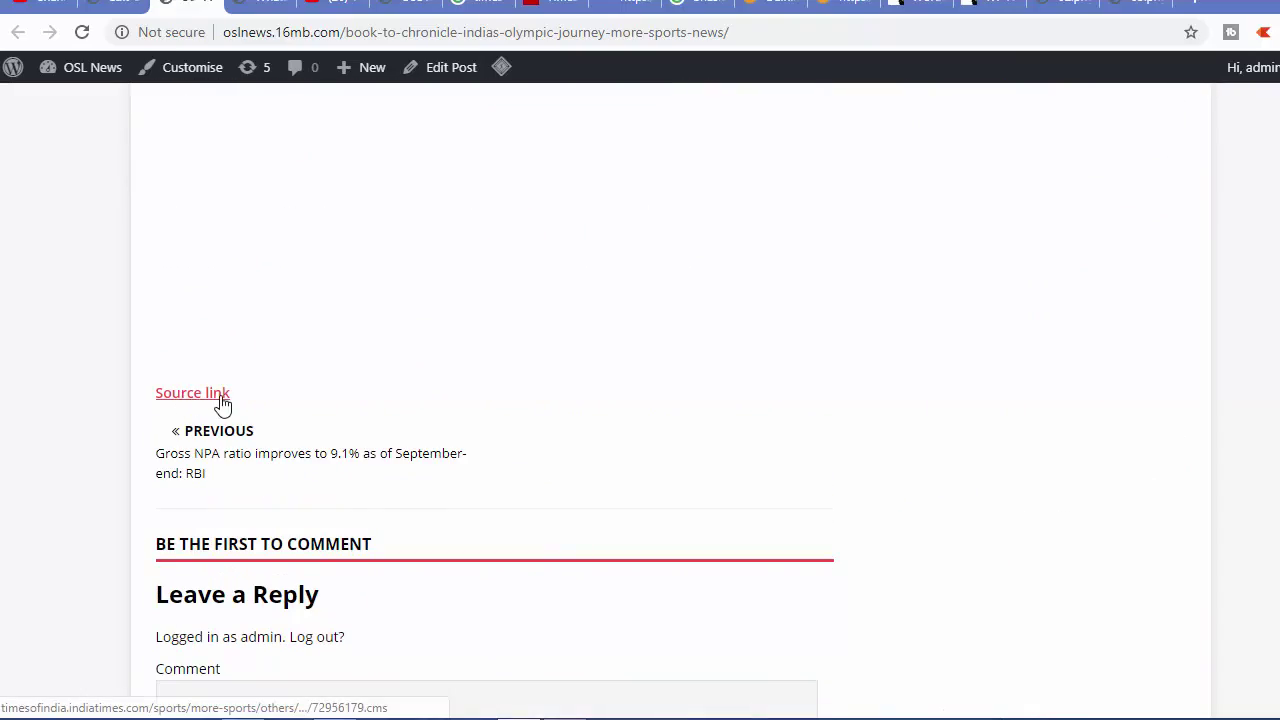
- Return to the Sports1 campaign and examine the ad, content and source link tags in its post text template
{"action": "scroll", "coordinate": [222, 404], "scroll_direction": "up", "scroll_amount": 3}
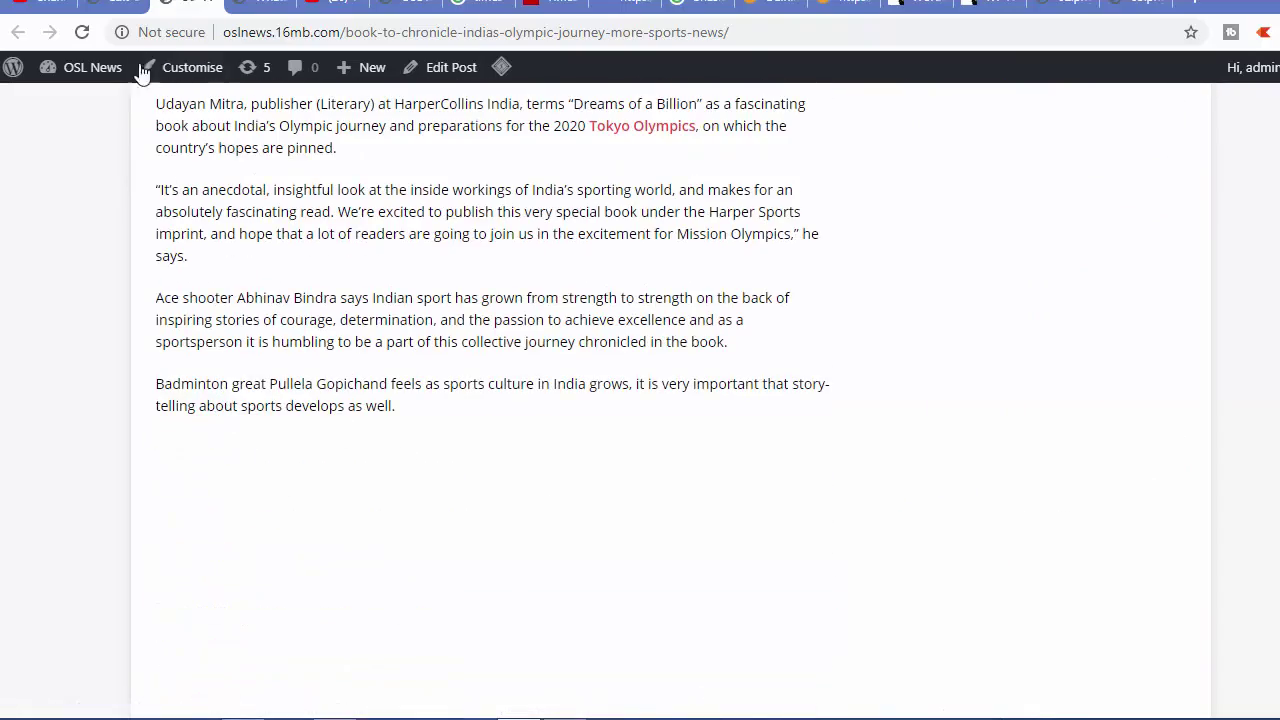
{"action": "left_click", "coordinate": [115, 6]}
{"action": "scroll", "coordinate": [455, 440], "scroll_direction": "down", "scroll_amount": 10}
{"action": "scroll", "coordinate": [449, 444], "scroll_direction": "down", "scroll_amount": 10}
{"action": "left_click_drag", "start_coordinate": [238, 487], "coordinate": [196, 516]}
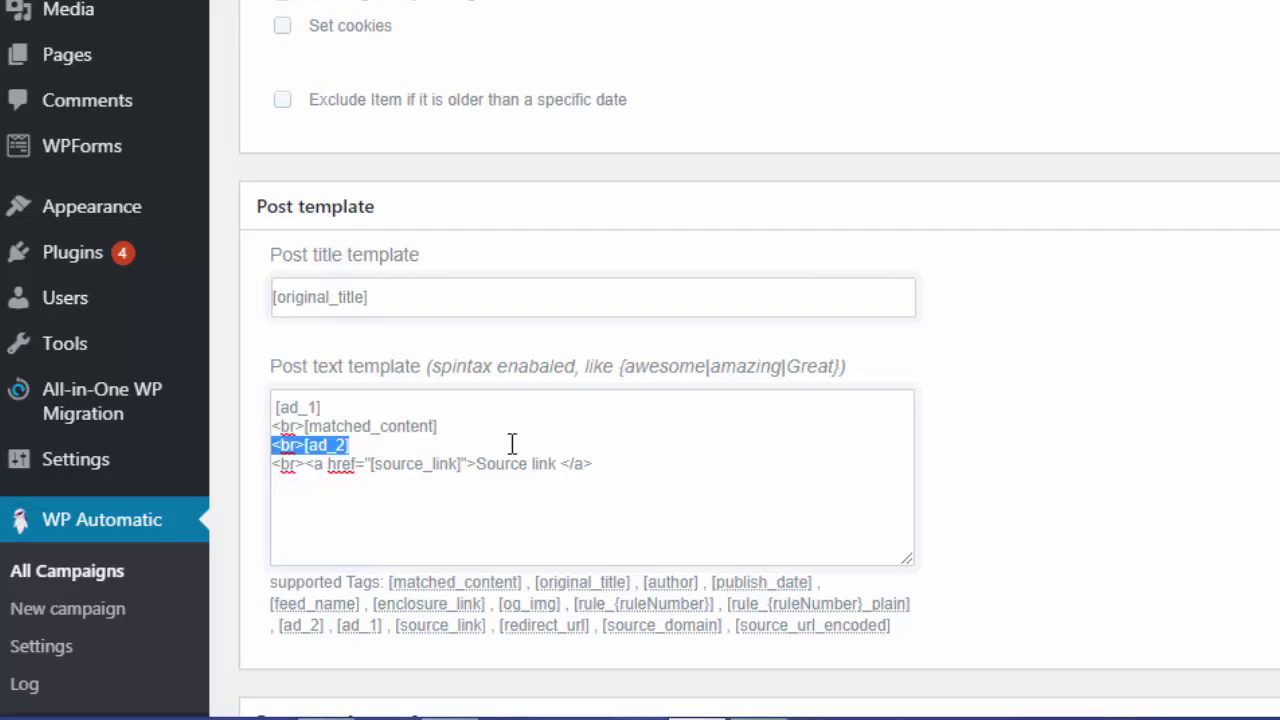
{"action": "left_click", "coordinate": [228, 410]}
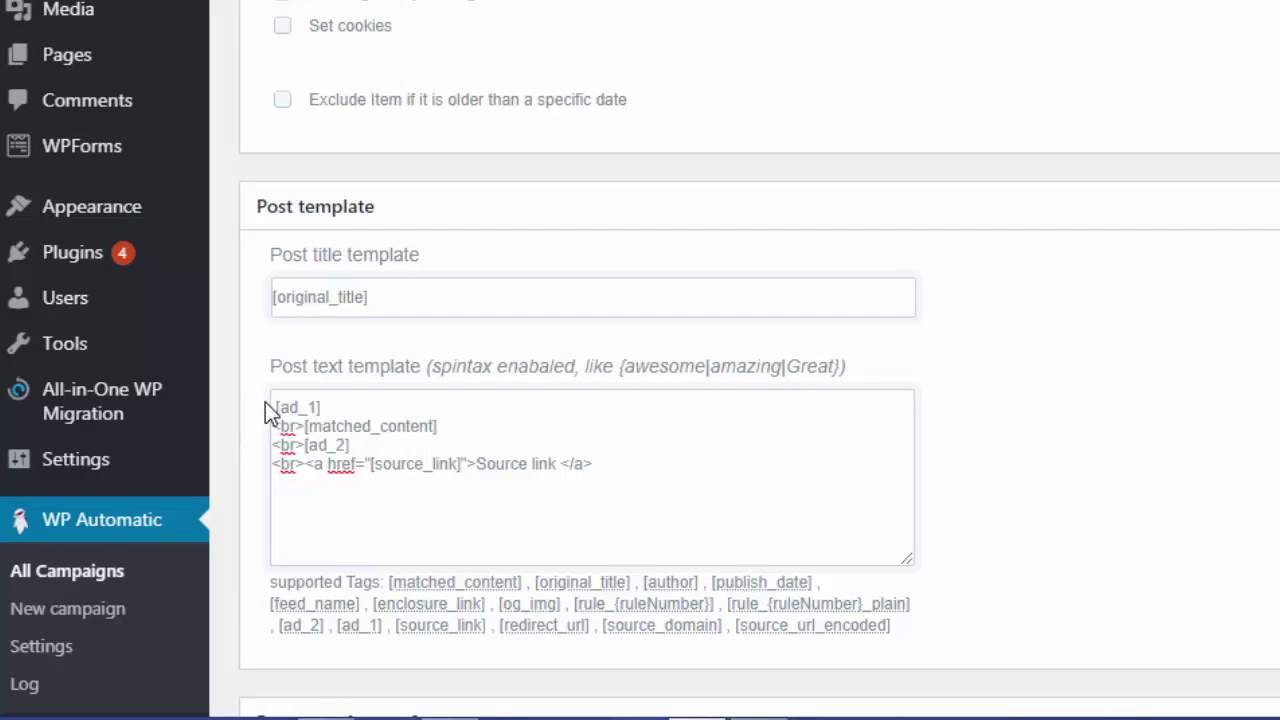
{"action": "scroll", "coordinate": [265, 410], "scroll_direction": "down", "scroll_amount": 5}
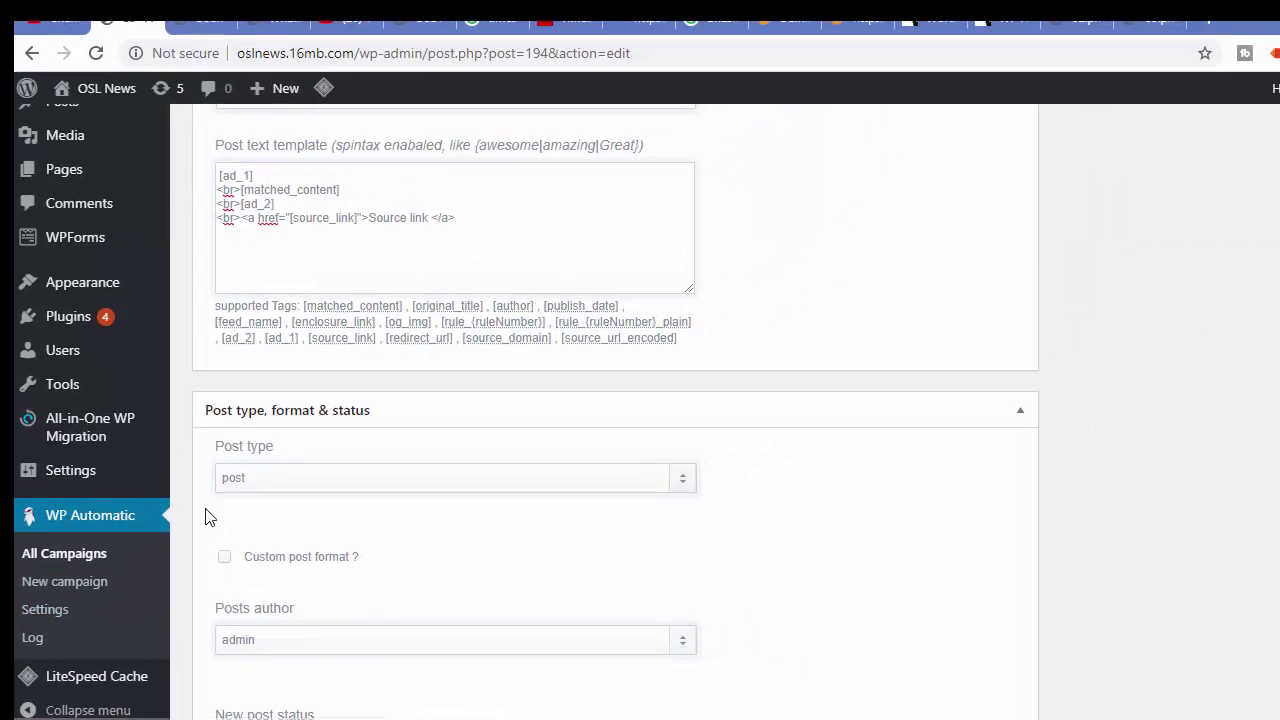
{"action": "scroll", "coordinate": [197, 477], "scroll_direction": "up", "scroll_amount": 8}
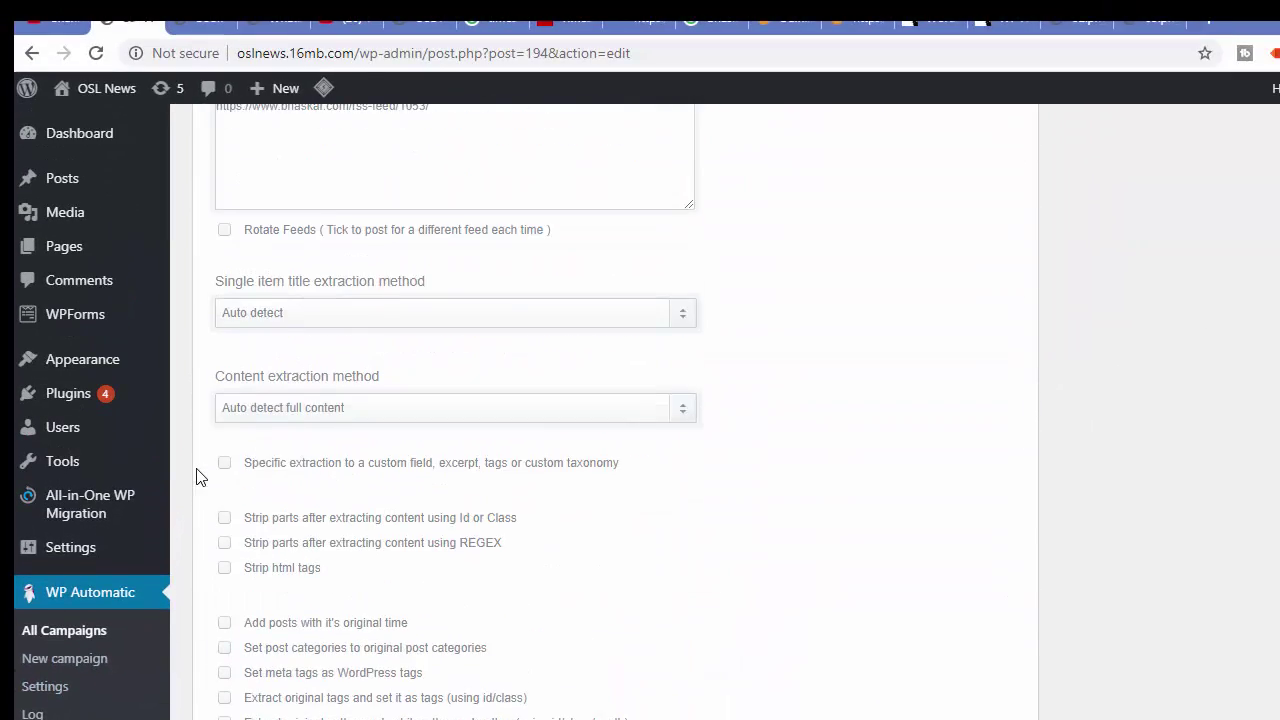
{"action": "scroll", "coordinate": [197, 477], "scroll_direction": "up", "scroll_amount": 10}
{"action": "scroll", "coordinate": [420, 417], "scroll_direction": "up", "scroll_amount": 3}
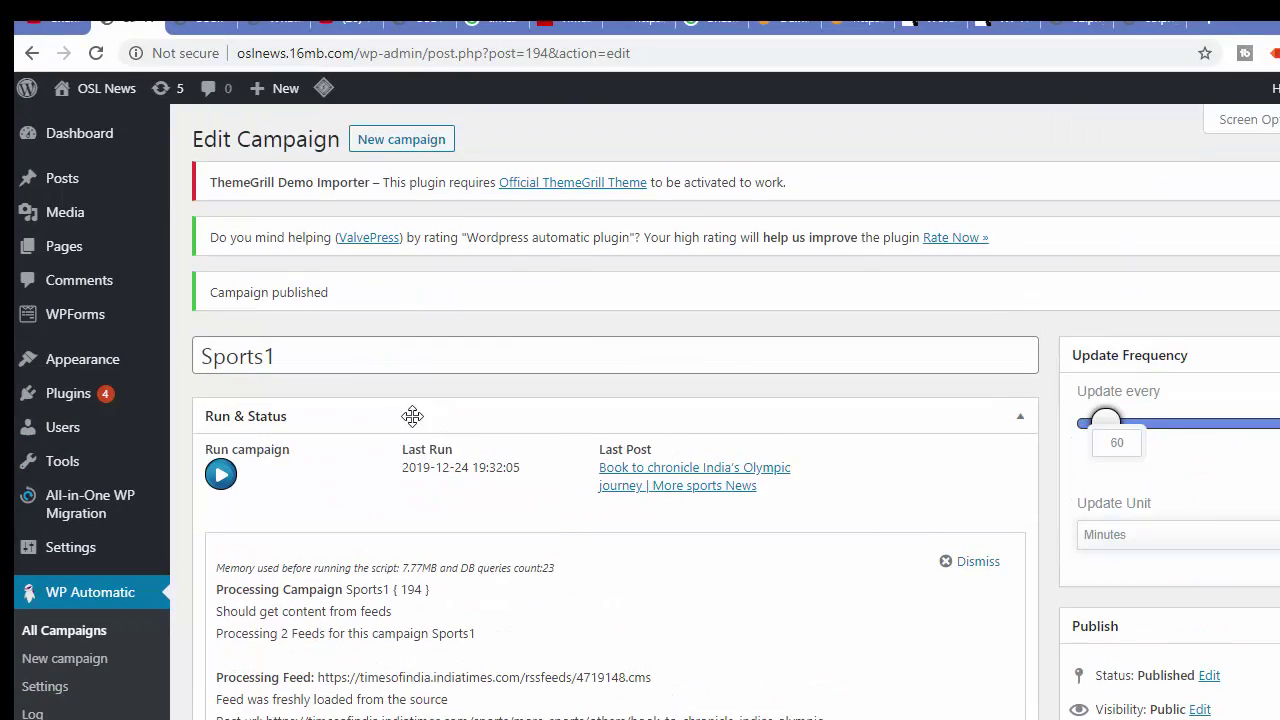
- Open the OSL News home page and check how the imported Olympic journey post is listed
{"action": "left_click", "coordinate": [203, 20]}
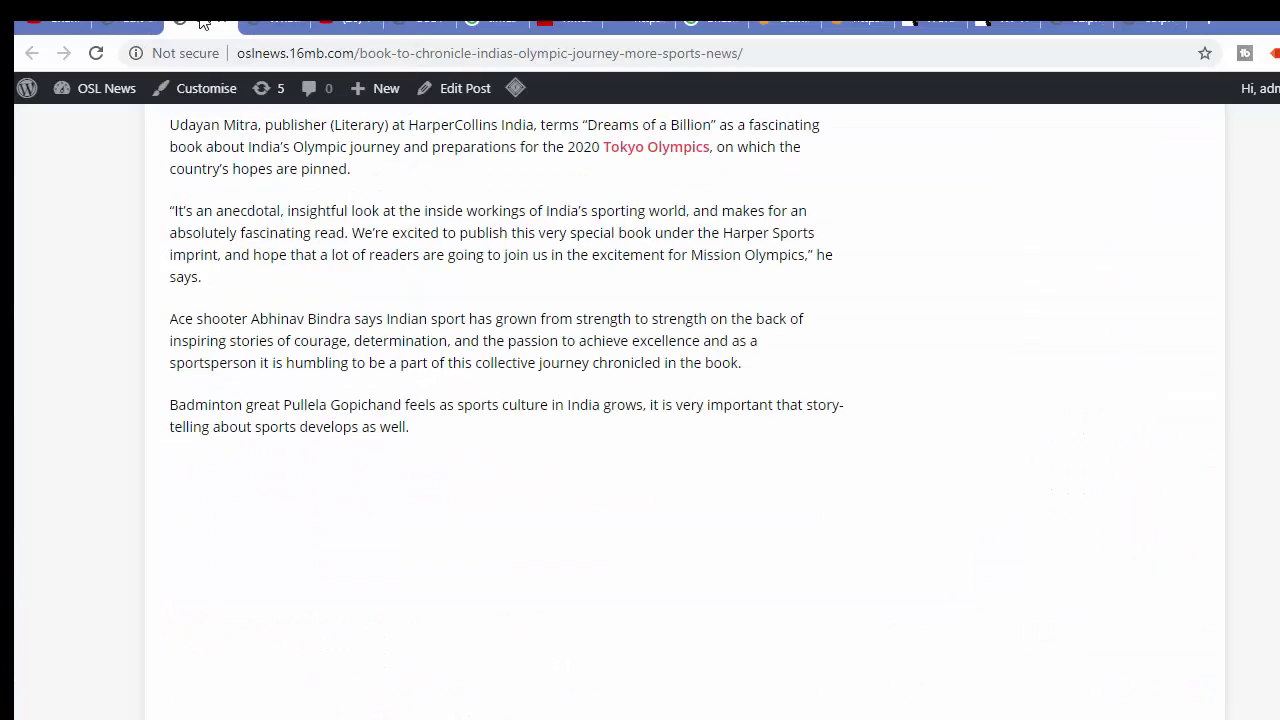
{"action": "key", "text": "F5"}
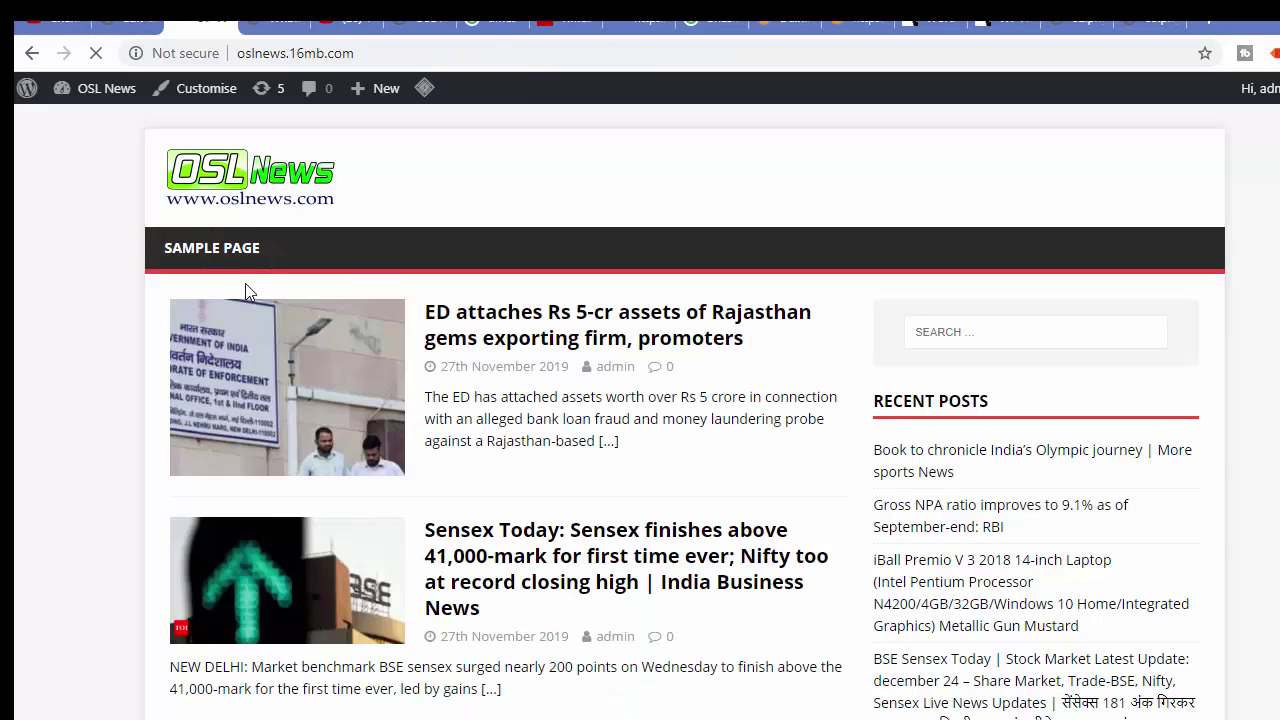
{"action": "scroll", "coordinate": [340, 250], "scroll_direction": "down", "scroll_amount": 2}
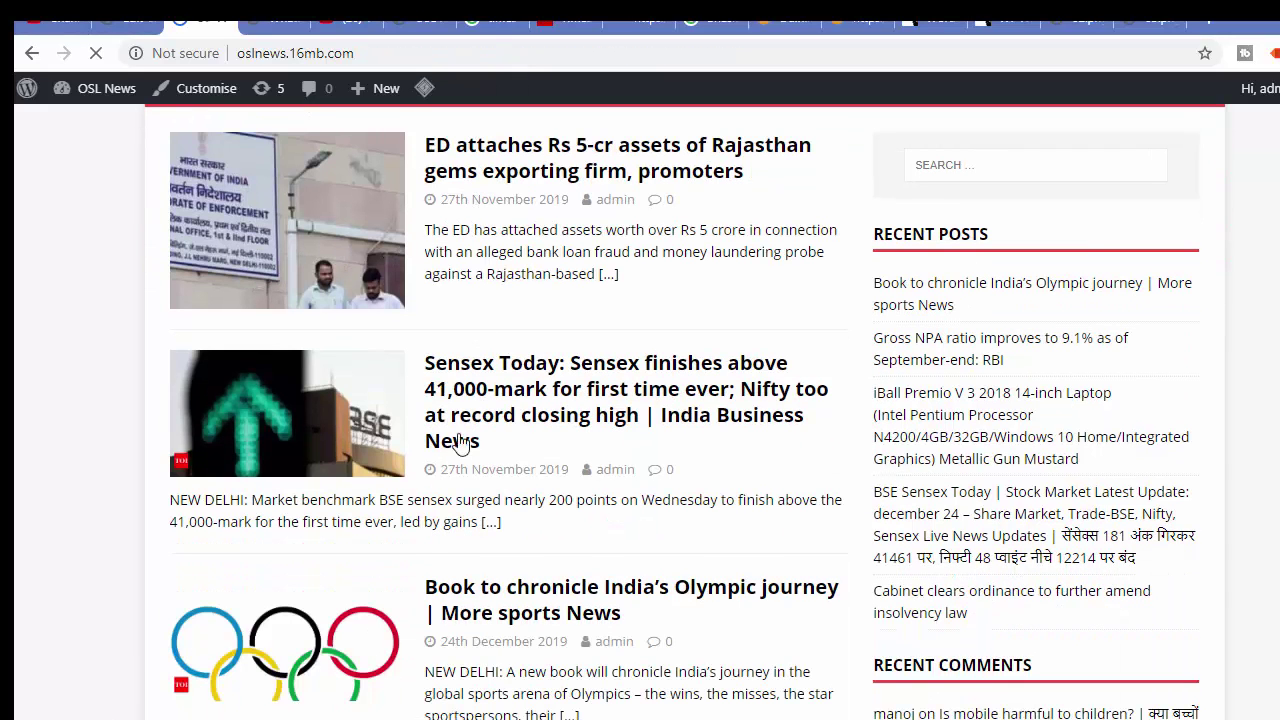
{"action": "scroll", "coordinate": [460, 436], "scroll_direction": "down", "scroll_amount": 2}
{"action": "scroll", "coordinate": [490, 393], "scroll_direction": "up", "scroll_amount": 4}
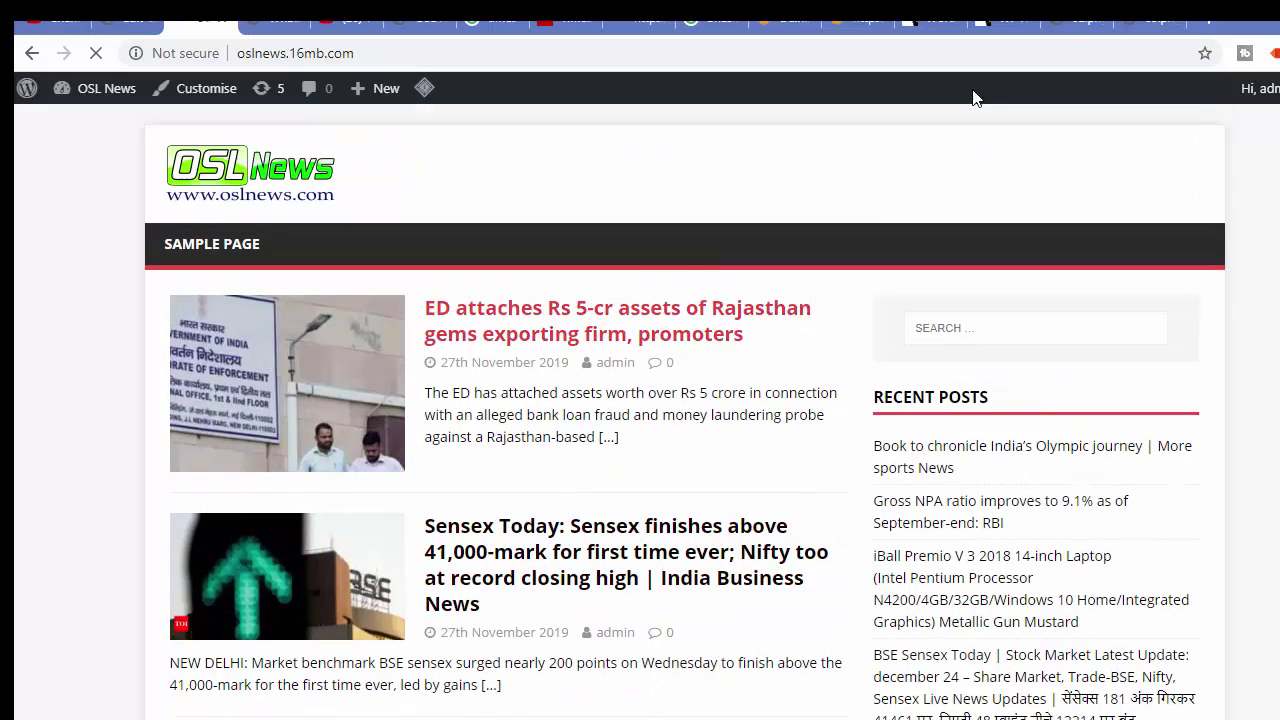
- View the WP NewZ app screenshots of the Recent Posts screen and the home screen
{"action": "left_click", "coordinate": [1078, 20]}
{"action": "left_click", "coordinate": [1126, 20]}
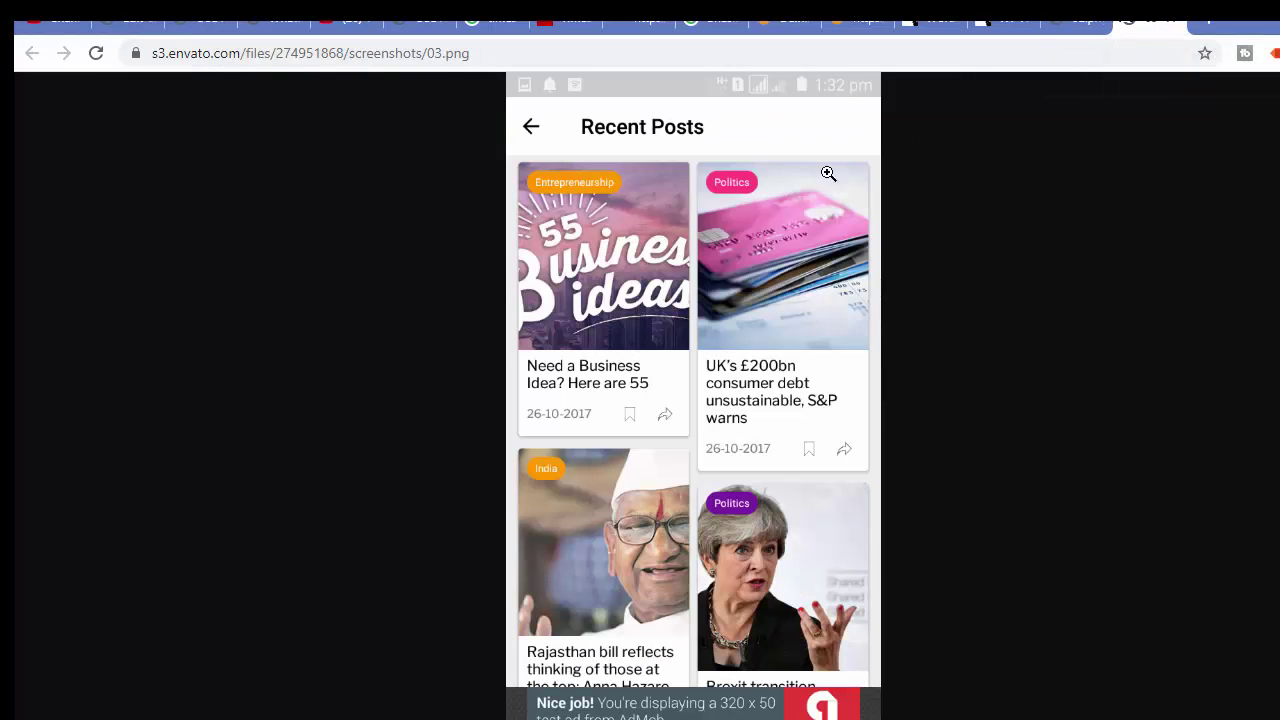
{"action": "left_click", "coordinate": [1080, 20]}
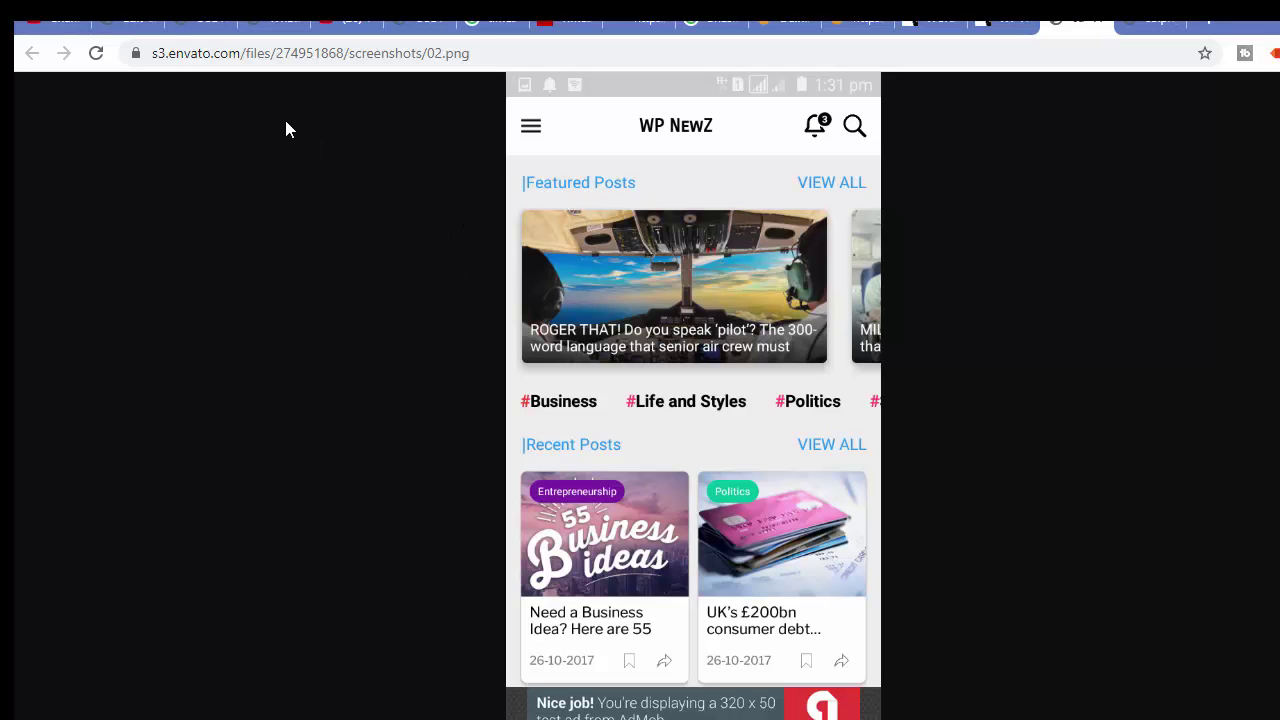
- From the campaign page, open the posts list in a new tab and open the Olympic journey post in the editor
{"action": "left_click", "coordinate": [135, 20]}
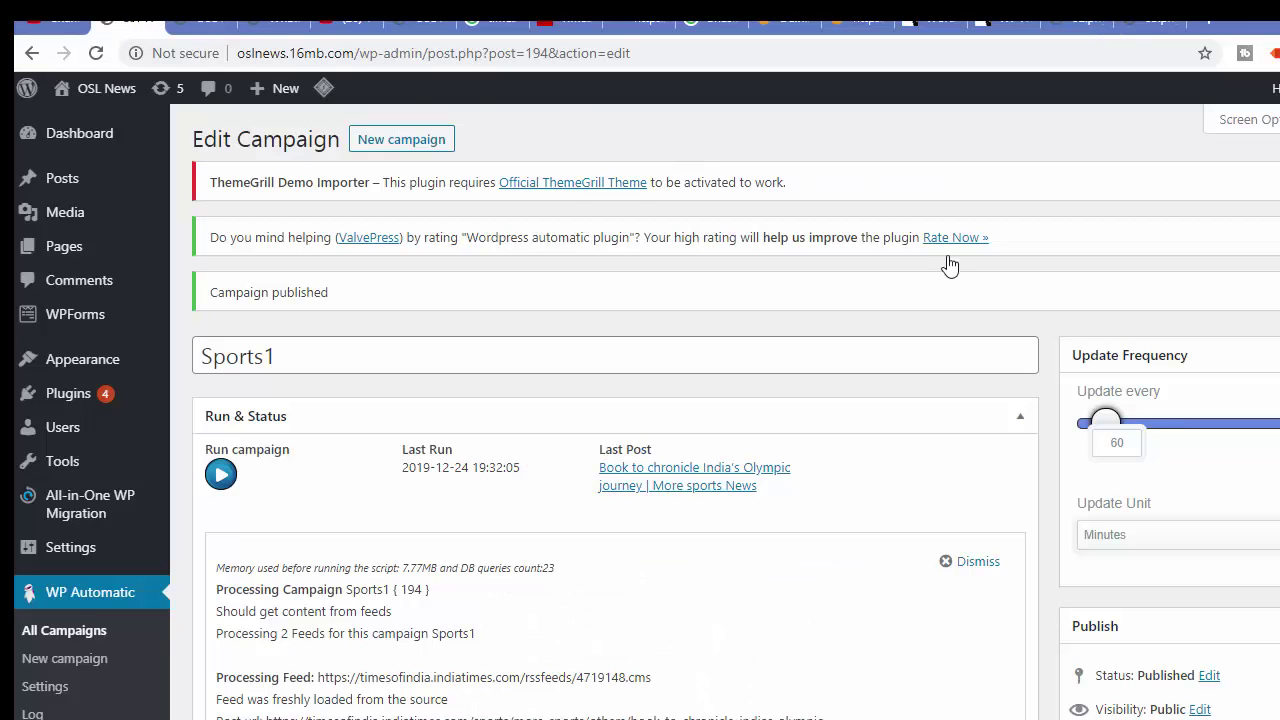
{"action": "scroll", "coordinate": [1100, 352], "scroll_direction": "down", "scroll_amount": 5}
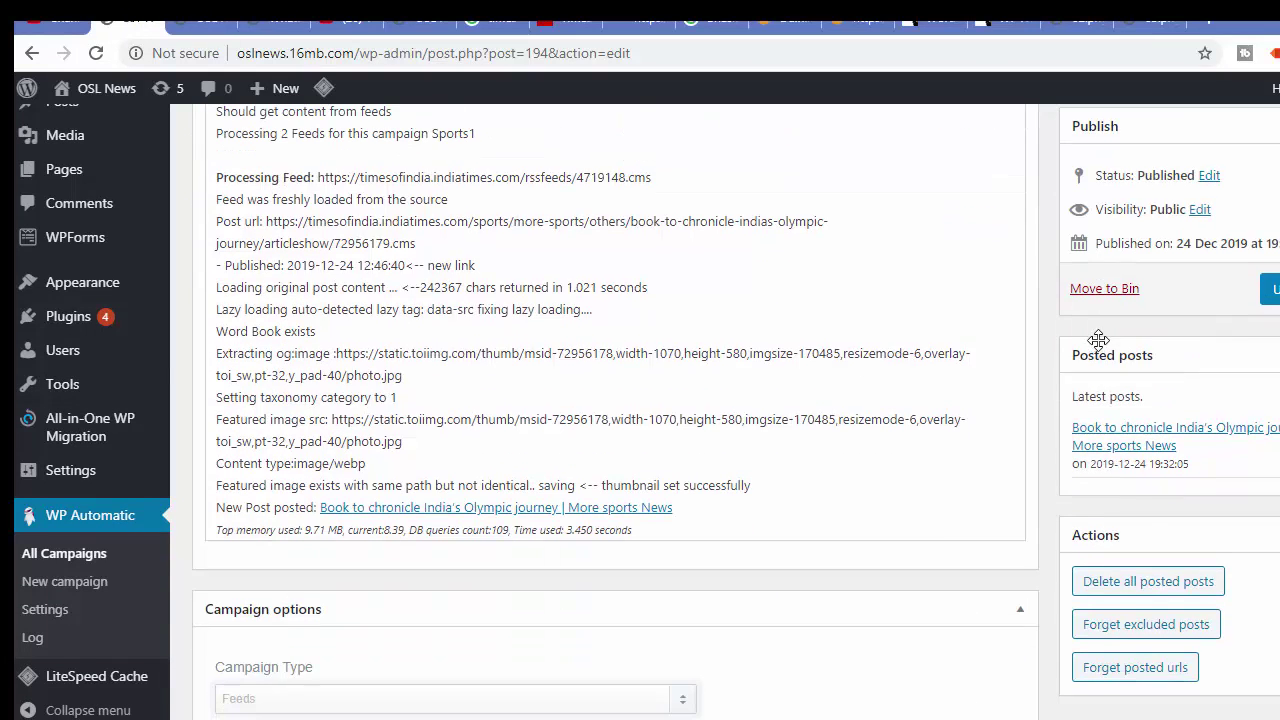
{"action": "scroll", "coordinate": [1098, 340], "scroll_direction": "up", "scroll_amount": 5}
{"action": "mouse_move", "coordinate": [62, 180]}
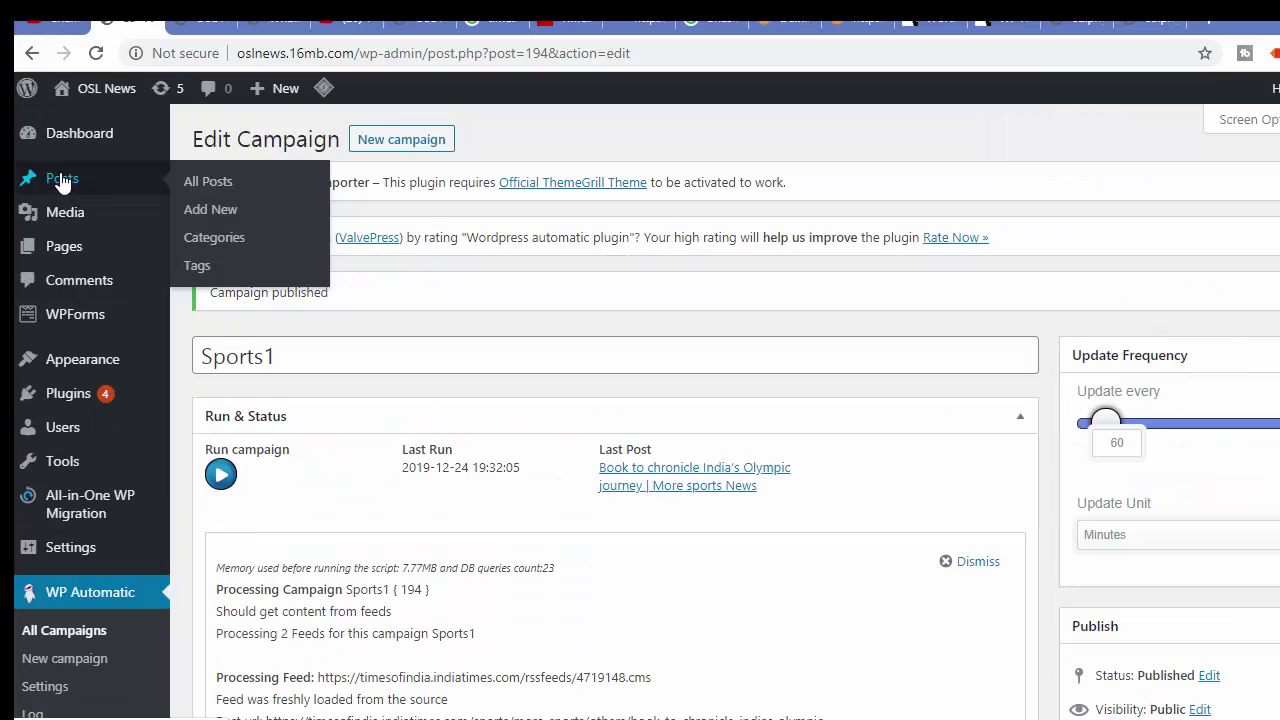
{"action": "right_click", "coordinate": [186, 186]}
{"action": "left_click", "coordinate": [235, 191]}
{"action": "left_click", "coordinate": [203, 18]}
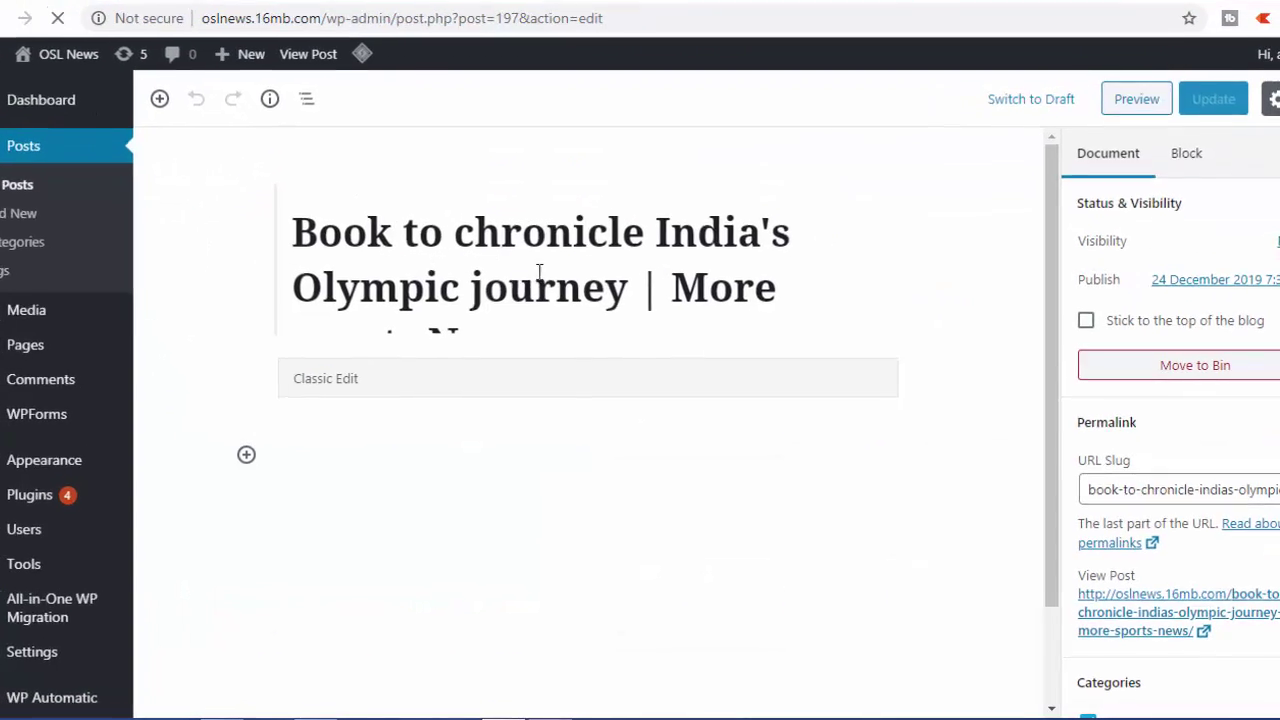
{"action": "scroll", "coordinate": [640, 338], "scroll_direction": "up", "scroll_amount": 2}
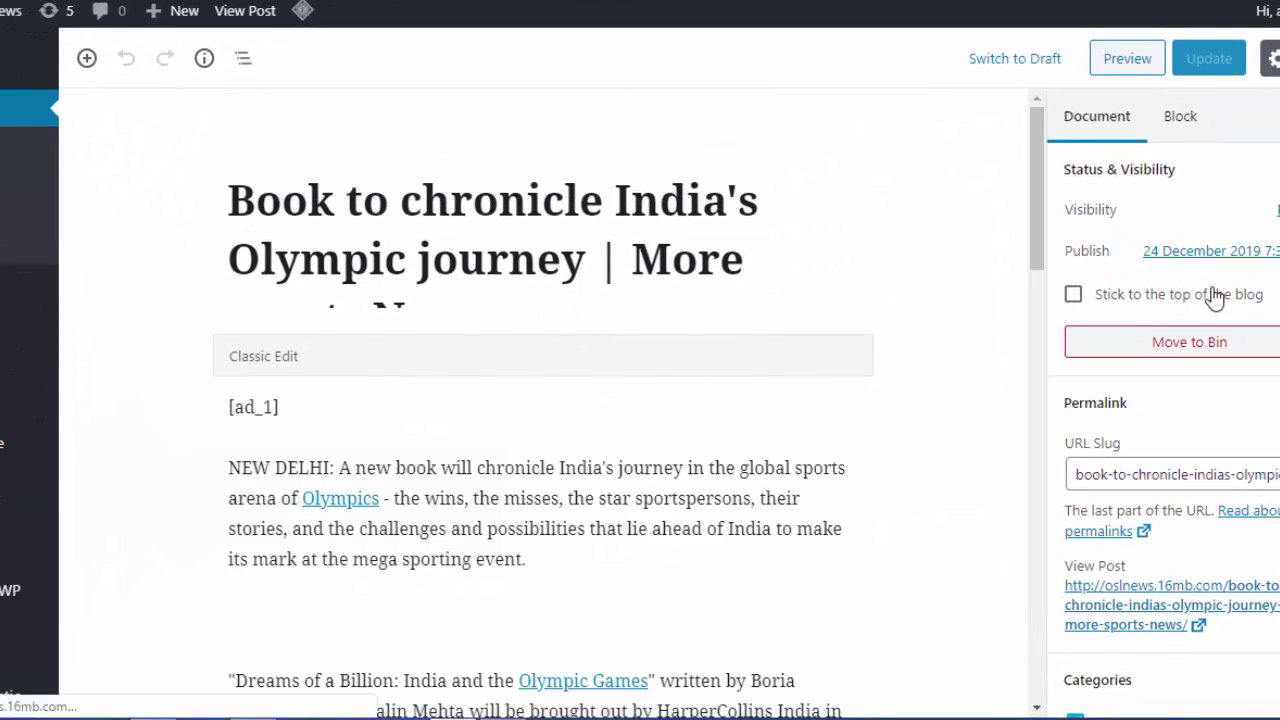
- Compare the WP NewZ app's home screen screenshot with the posts listed on the OSL News home page
{"action": "left_click", "coordinate": [1068, 6]}
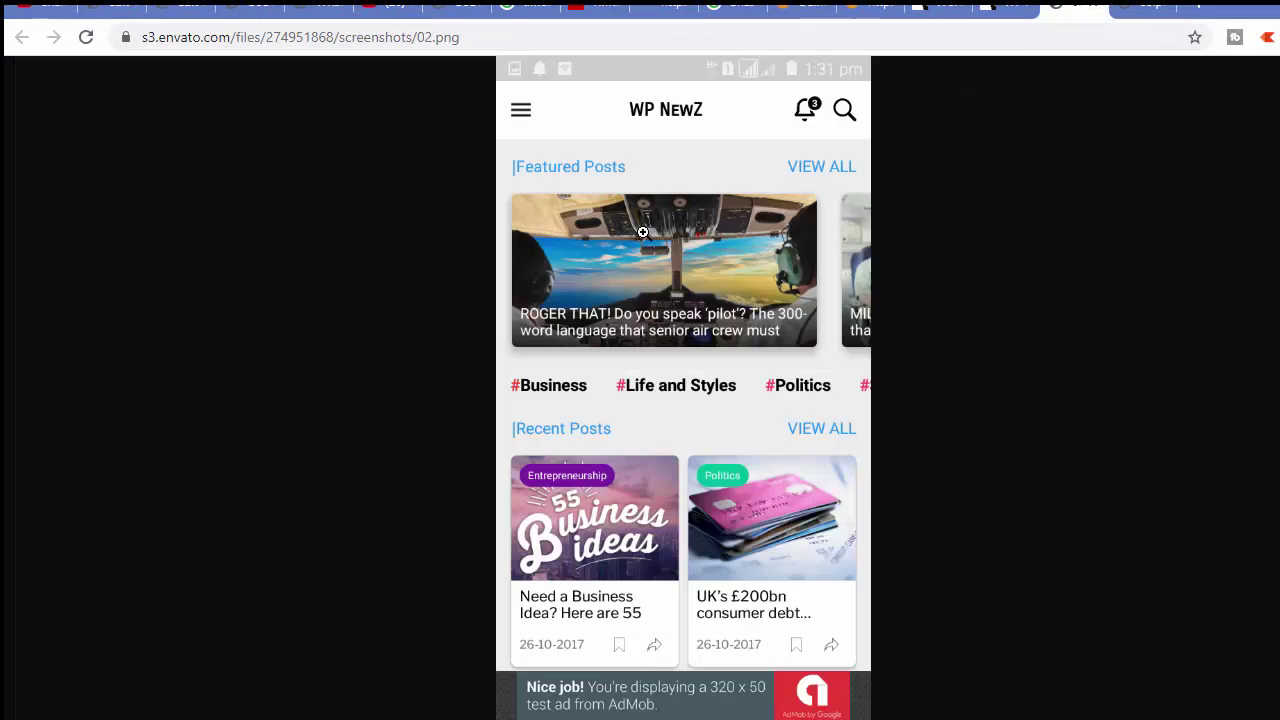
{"action": "left_click", "coordinate": [235, 6]}
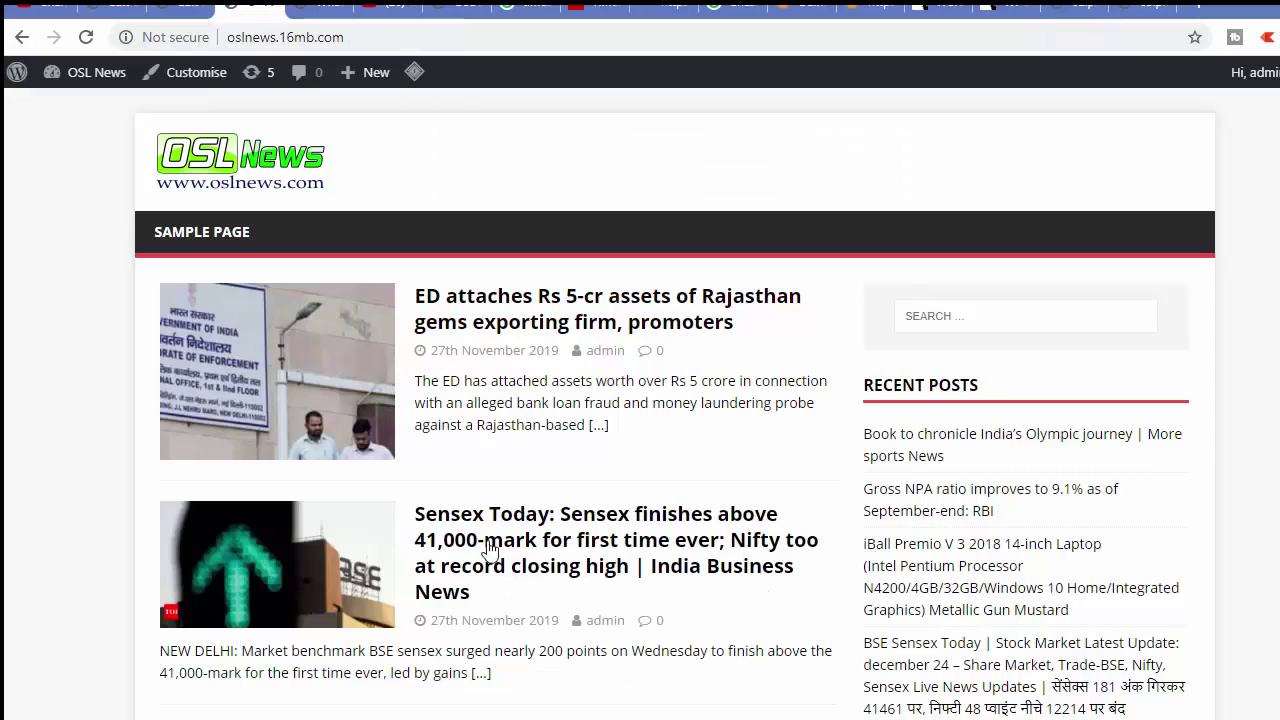
{"action": "scroll", "coordinate": [503, 480], "scroll_direction": "down", "scroll_amount": 3}
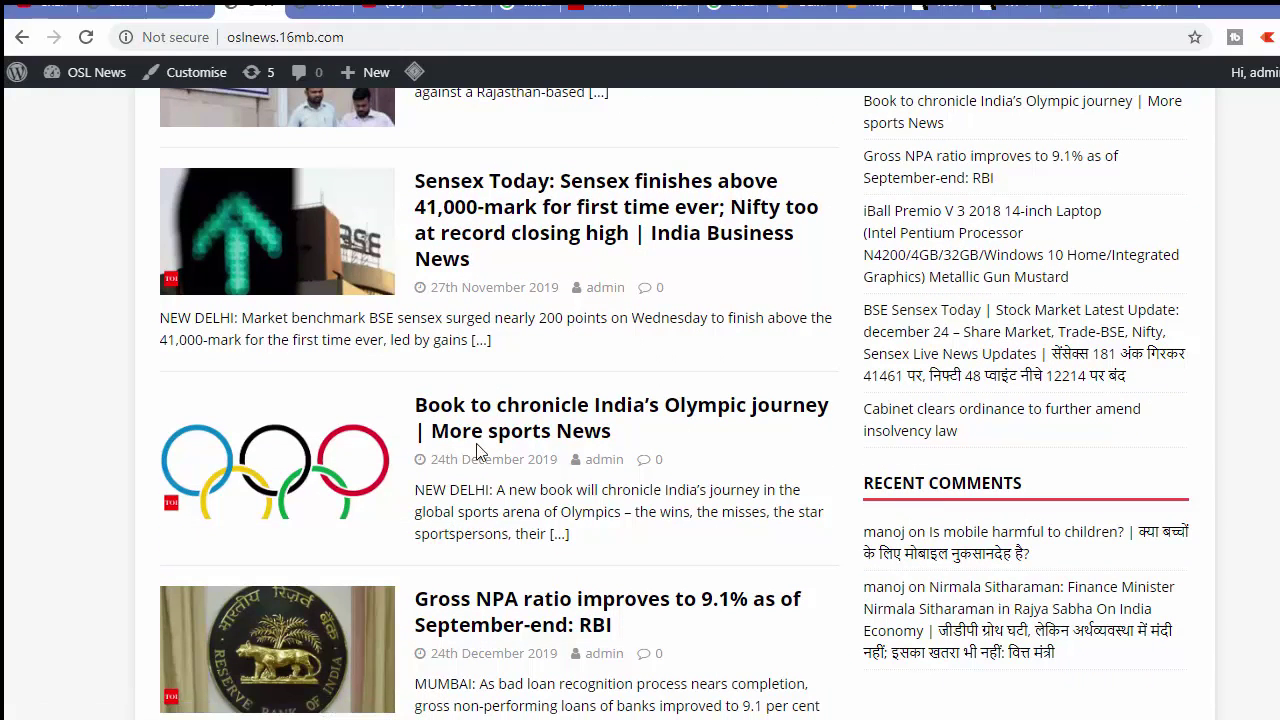
{"action": "scroll", "coordinate": [478, 452], "scroll_direction": "up", "scroll_amount": 2}
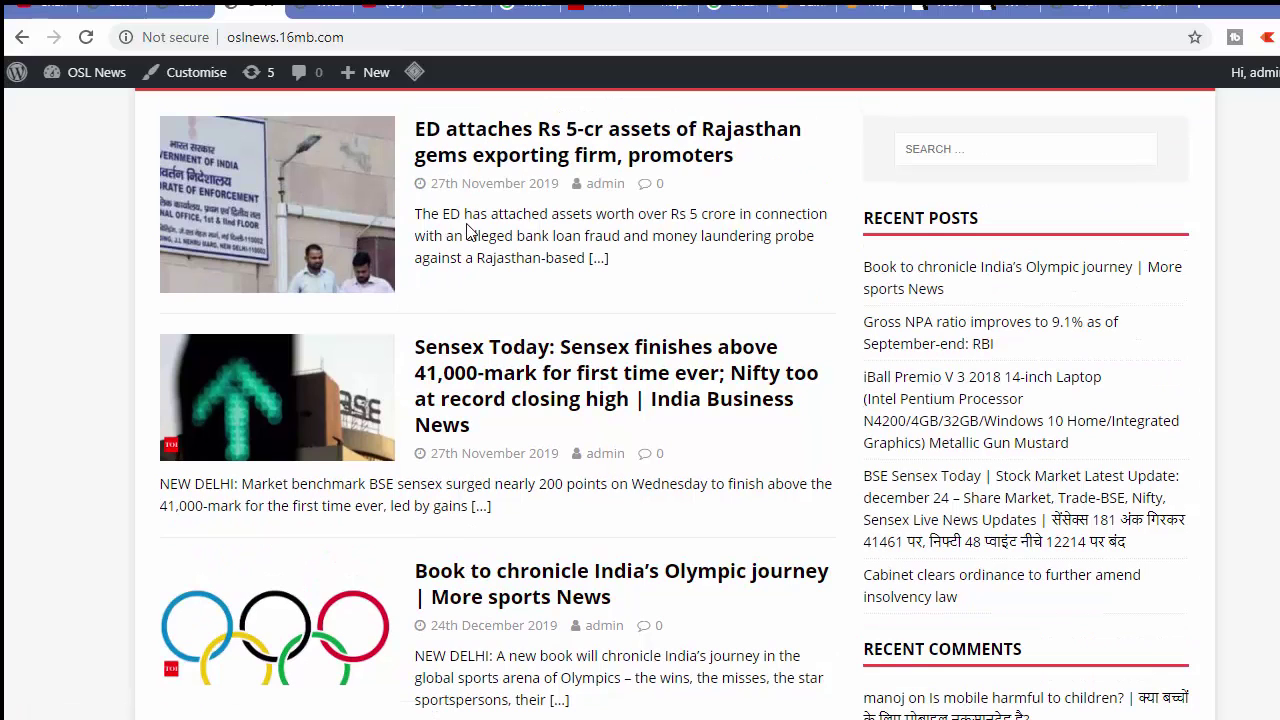
{"action": "scroll", "coordinate": [480, 340], "scroll_direction": "down", "scroll_amount": 2}
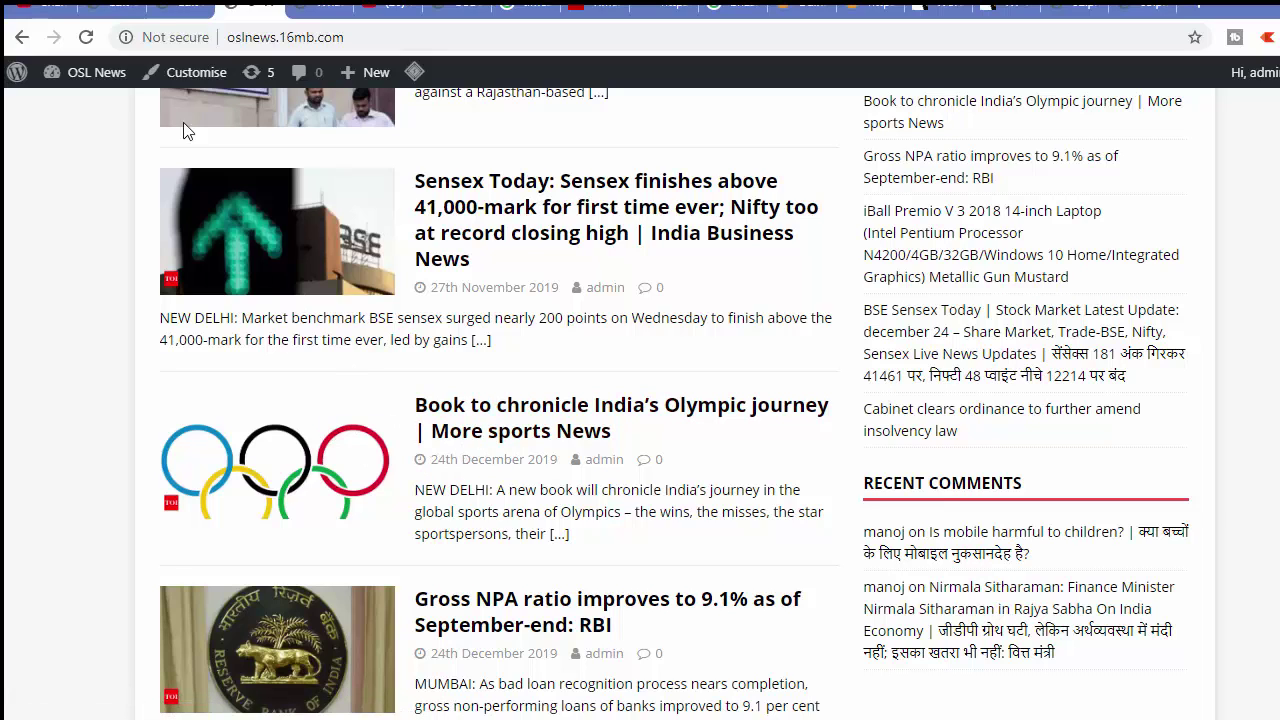
- Return to the Sports1 campaign and run it manually again to fetch another post
{"action": "left_click", "coordinate": [163, 10]}
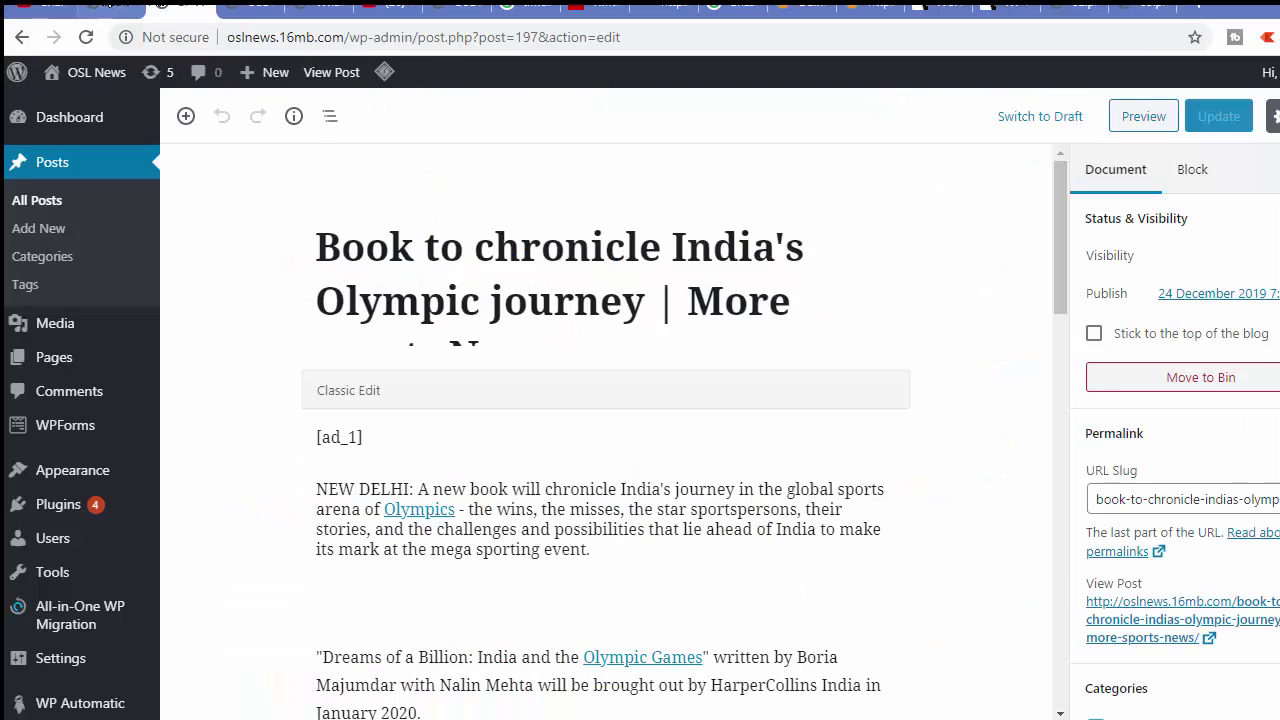
{"action": "left_click", "coordinate": [110, 8]}
{"action": "left_click", "coordinate": [213, 456]}
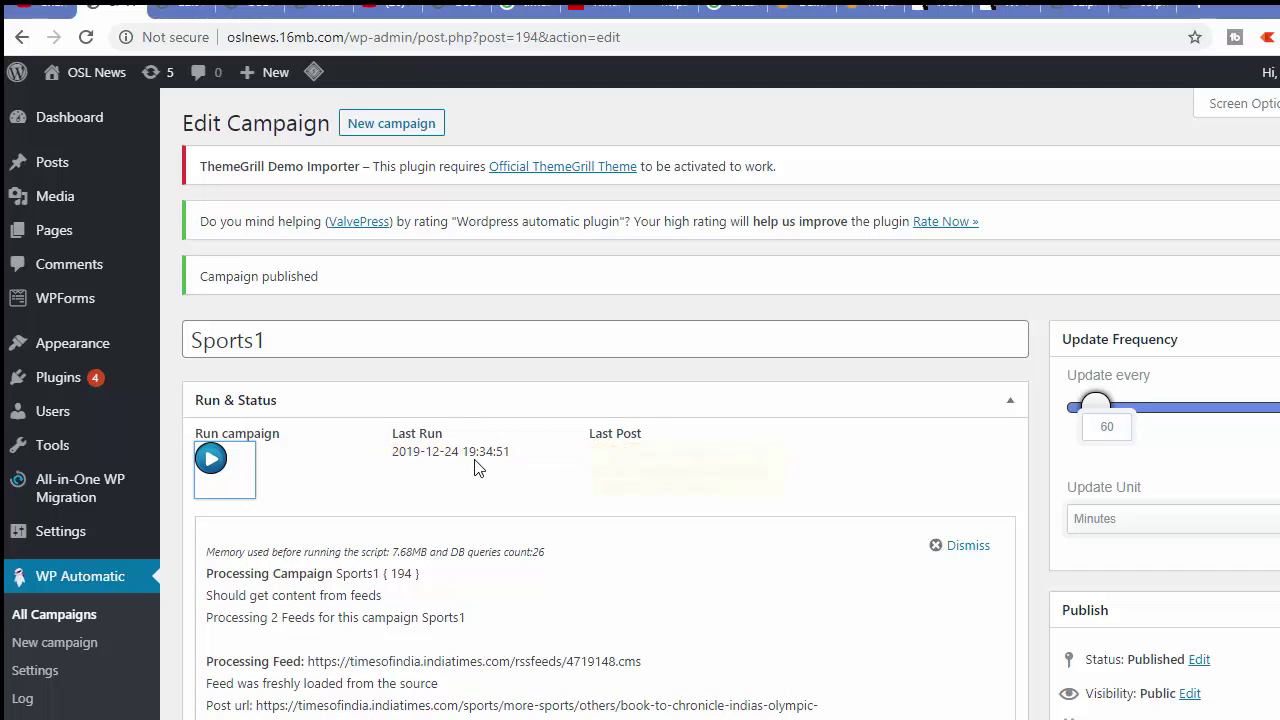
- Open the campaign's latest post in a new tab and examine its title, category, featured image and article text
{"action": "right_click", "coordinate": [617, 461]}
{"action": "left_click", "coordinate": [680, 473]}
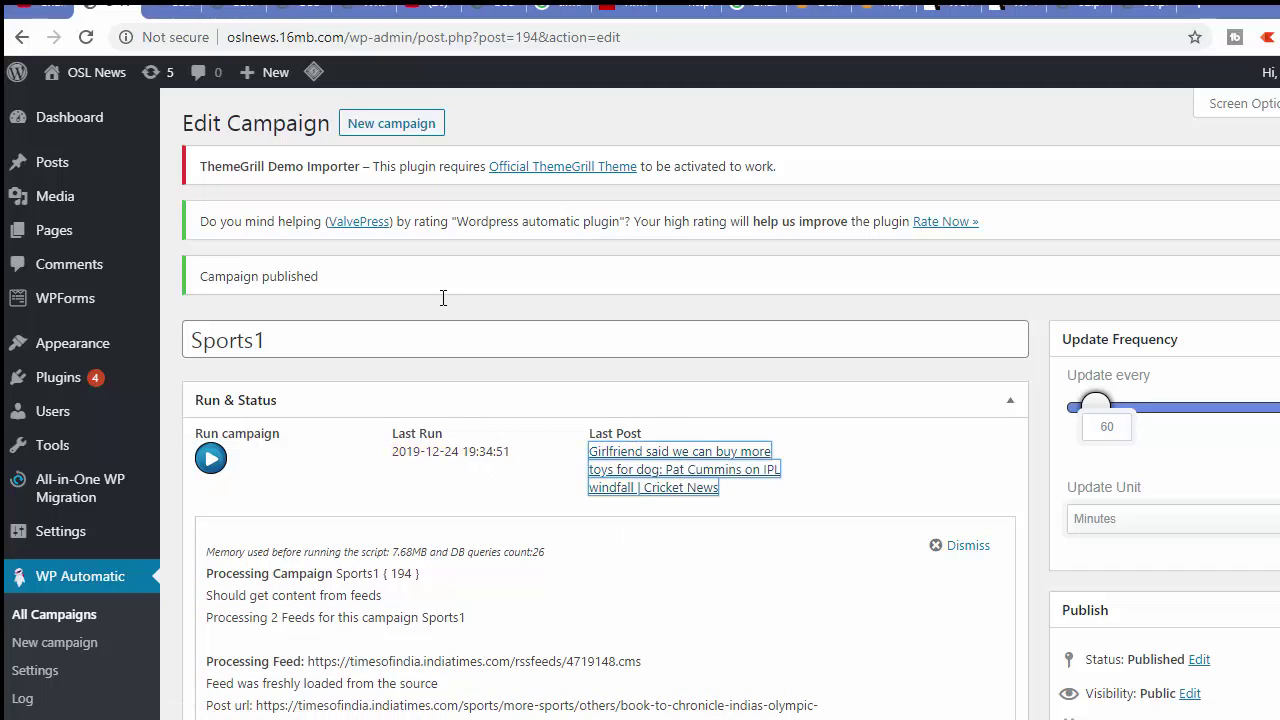
{"action": "left_click", "coordinate": [175, 8]}
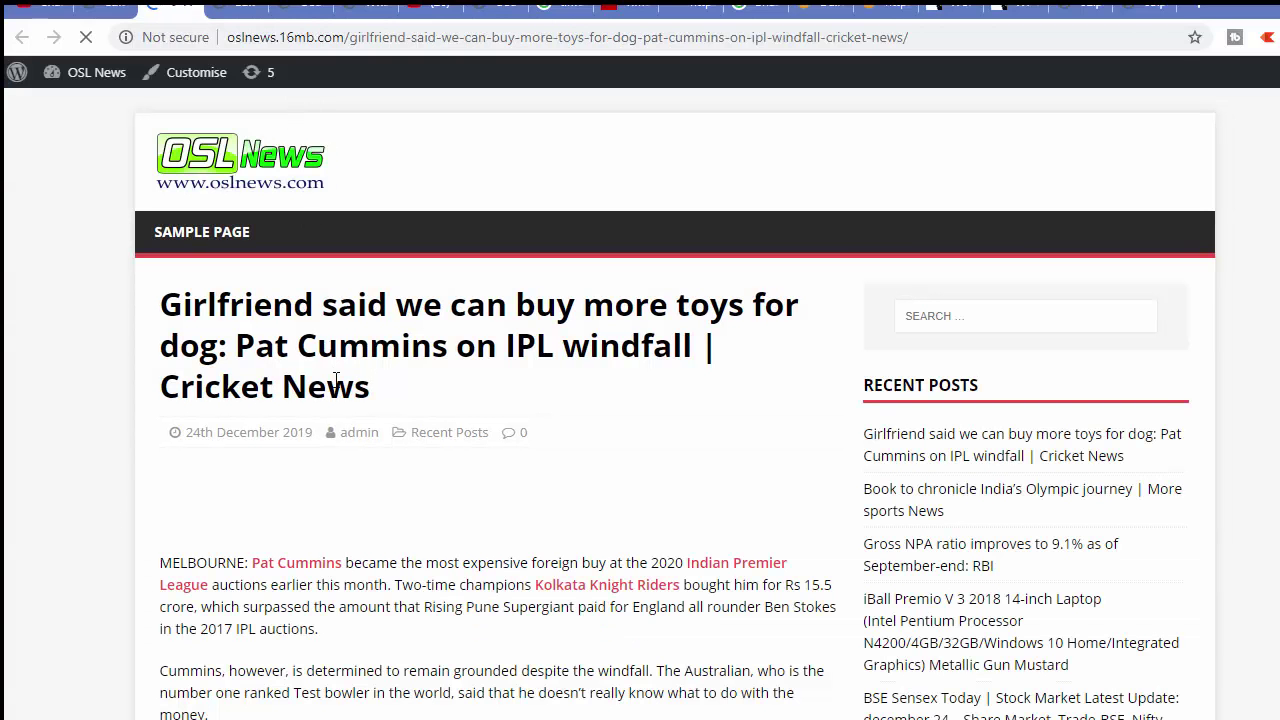
{"action": "scroll", "coordinate": [265, 348], "scroll_direction": "down", "scroll_amount": 3}
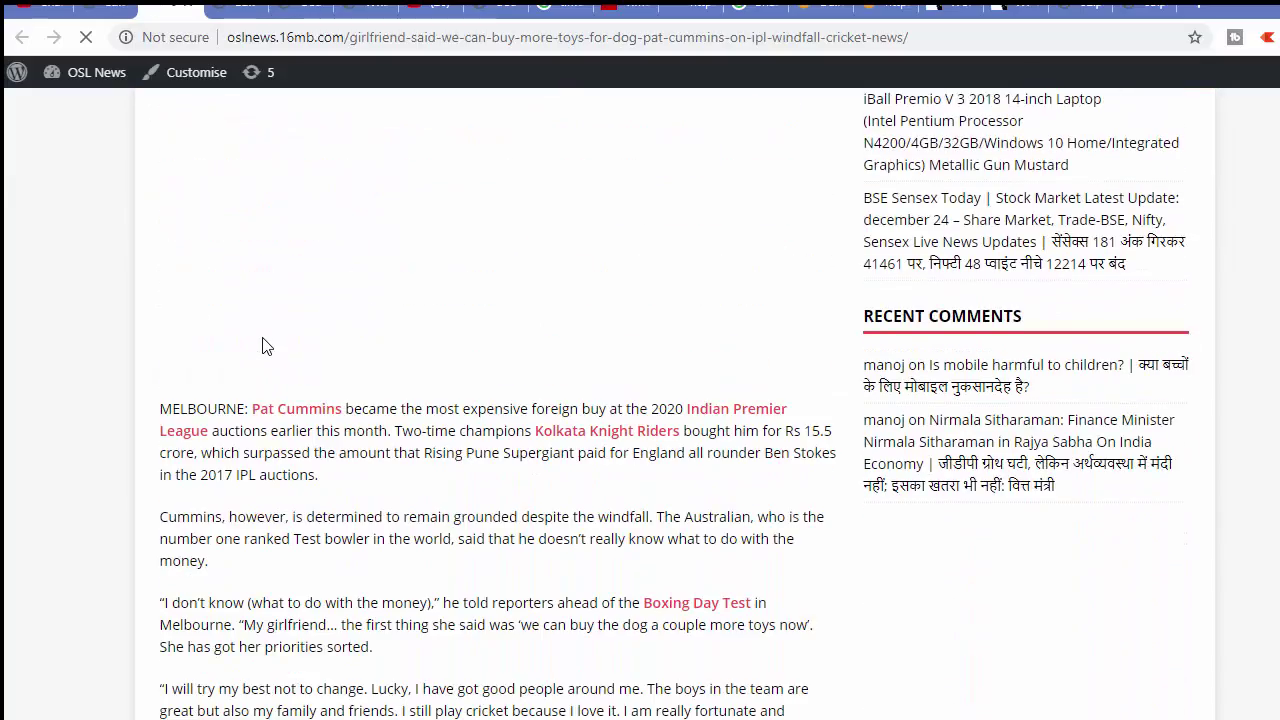
{"action": "scroll", "coordinate": [267, 343], "scroll_direction": "up", "scroll_amount": 3}
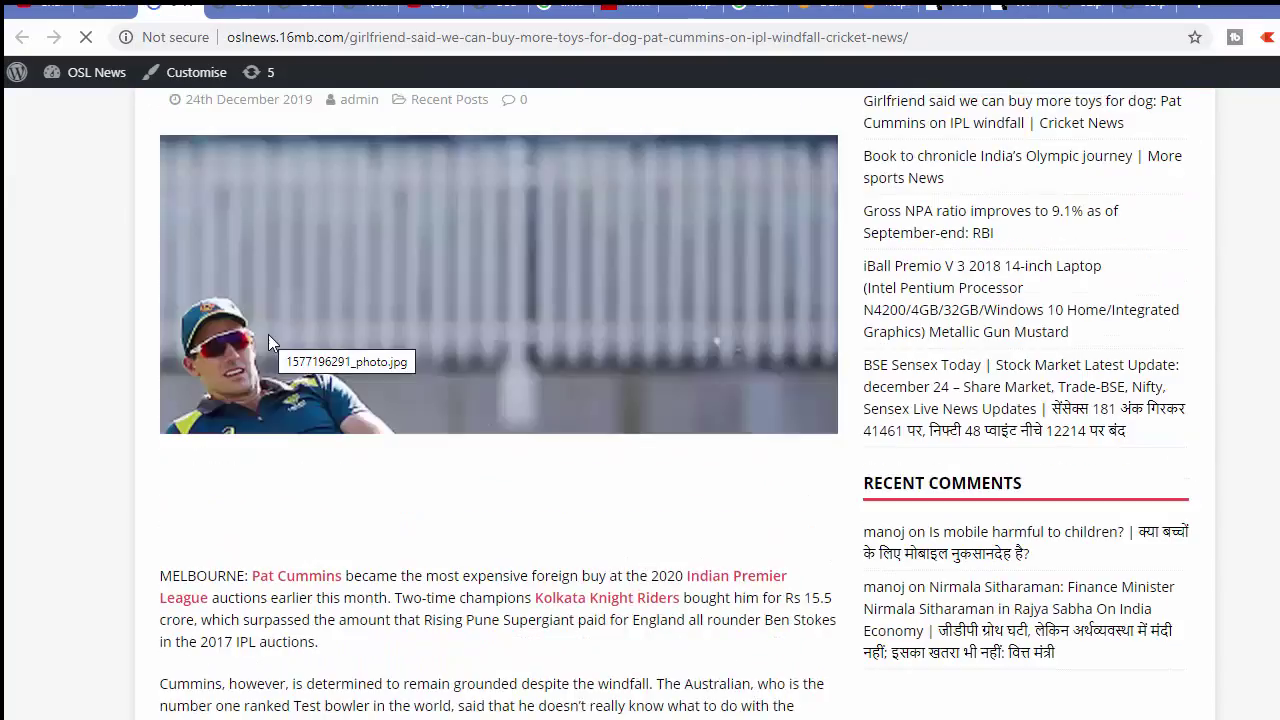
{"action": "scroll", "coordinate": [268, 334], "scroll_direction": "down", "scroll_amount": 2}
{"action": "scroll", "coordinate": [303, 314], "scroll_direction": "down", "scroll_amount": 3}
{"action": "scroll", "coordinate": [303, 314], "scroll_direction": "up", "scroll_amount": 8}
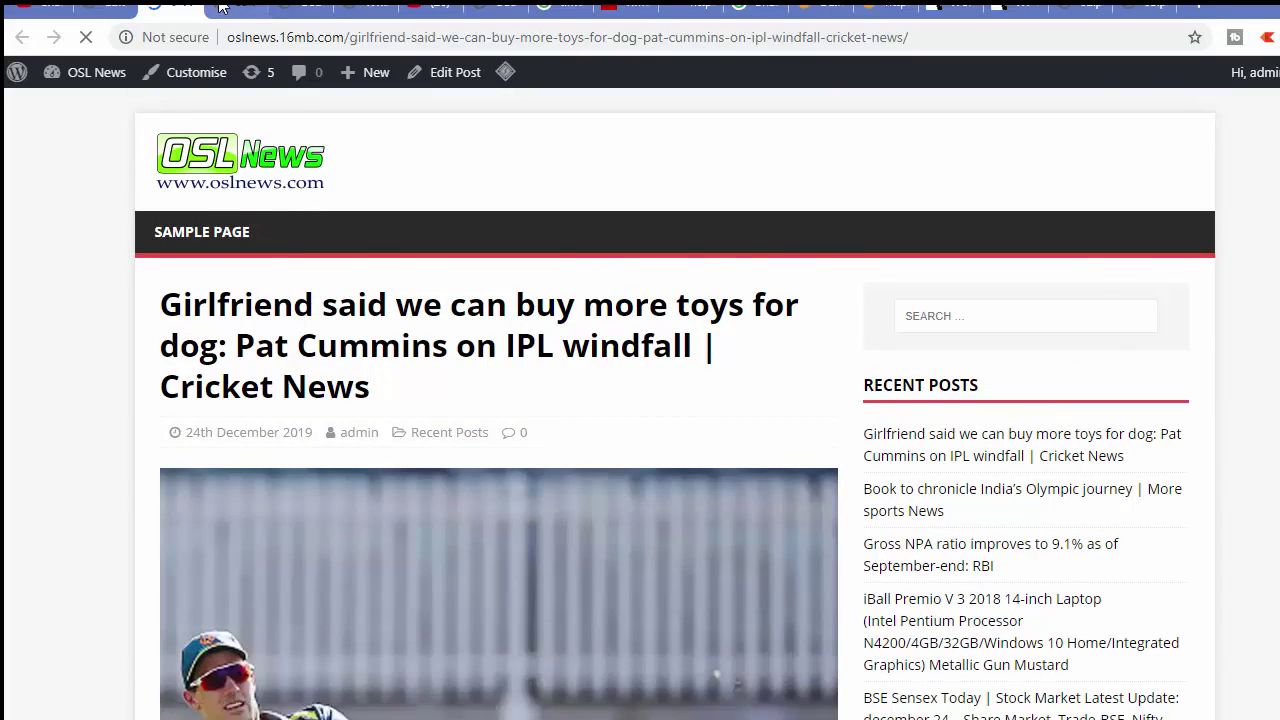
- Reload the OSL News home page to find the new cricket post, and compare it with the WP NewZ app screenshots
{"action": "key", "text": "ctrl+Tab"}
{"action": "key", "text": "ctrl+Tab"}
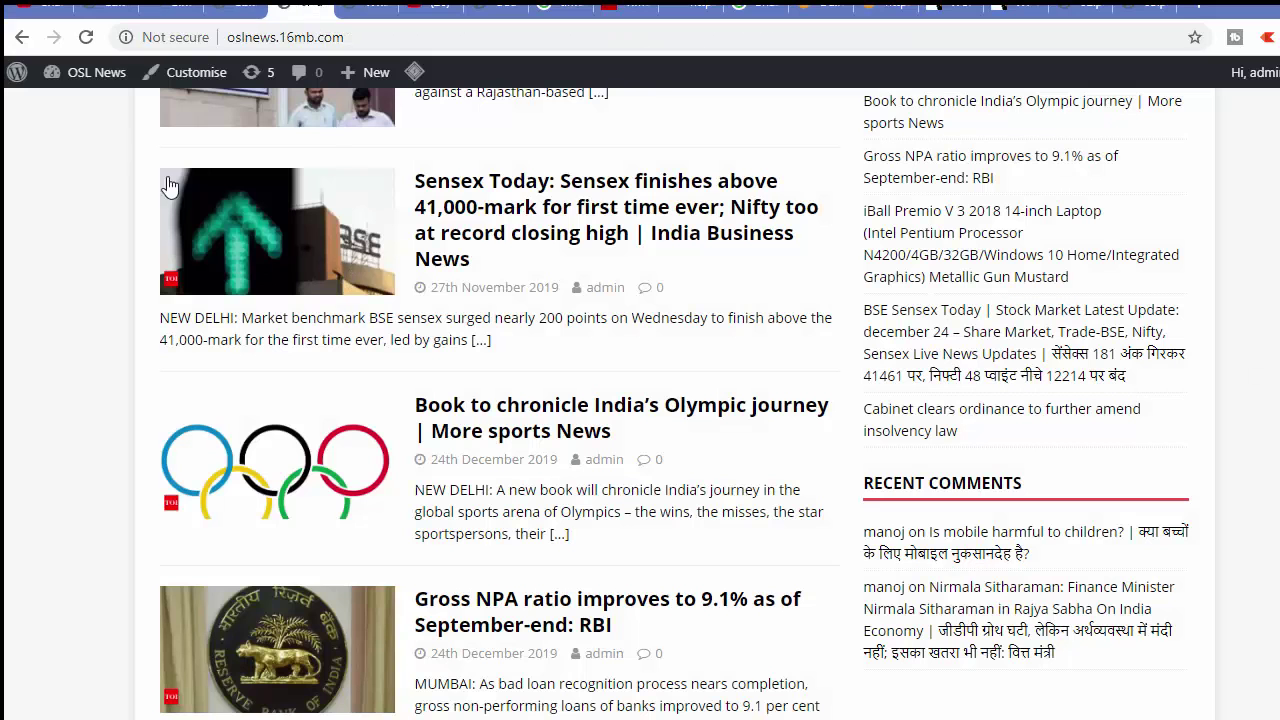
{"action": "left_click", "coordinate": [86, 37]}
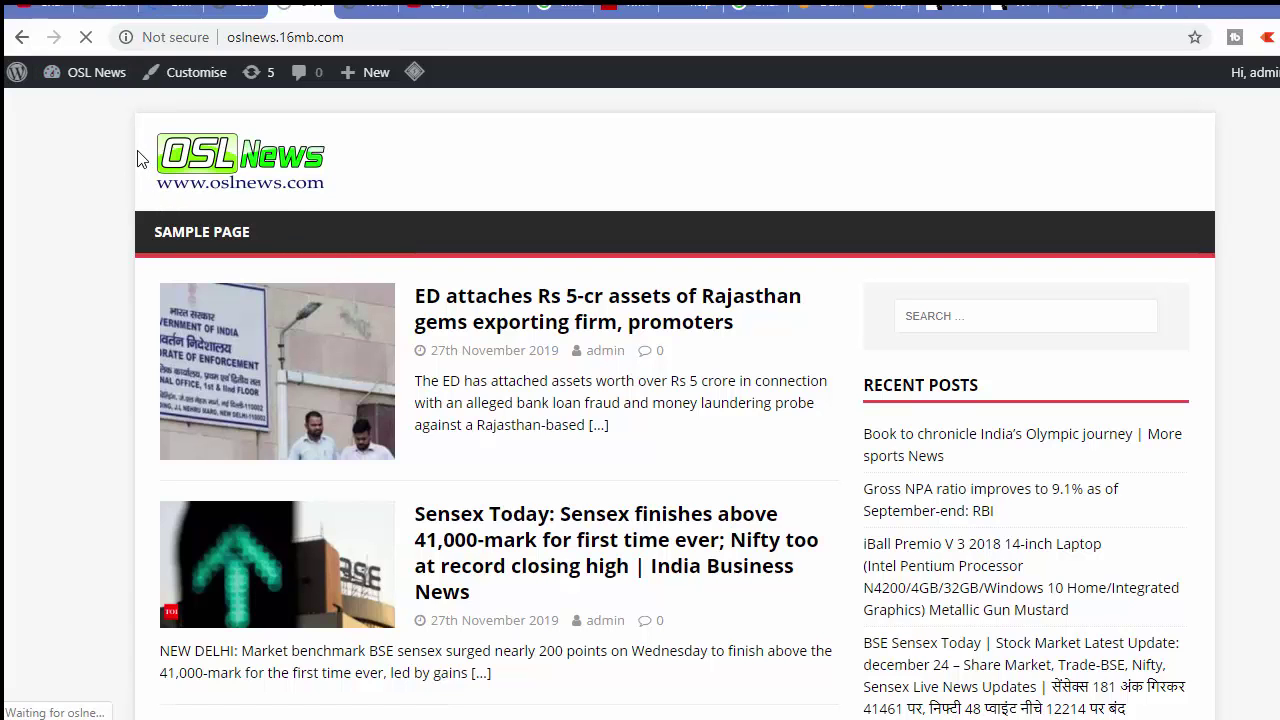
{"action": "scroll", "coordinate": [116, 172], "scroll_direction": "down", "scroll_amount": 3}
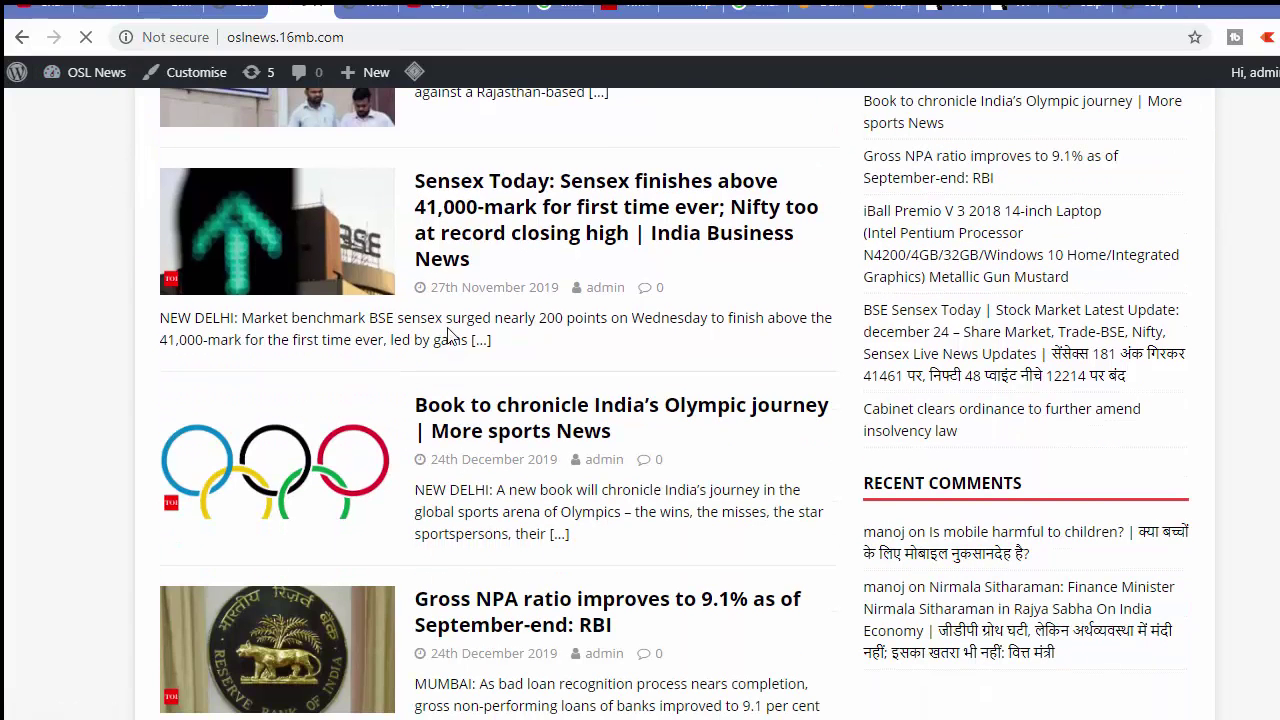
{"action": "scroll", "coordinate": [430, 430], "scroll_direction": "down", "scroll_amount": 5}
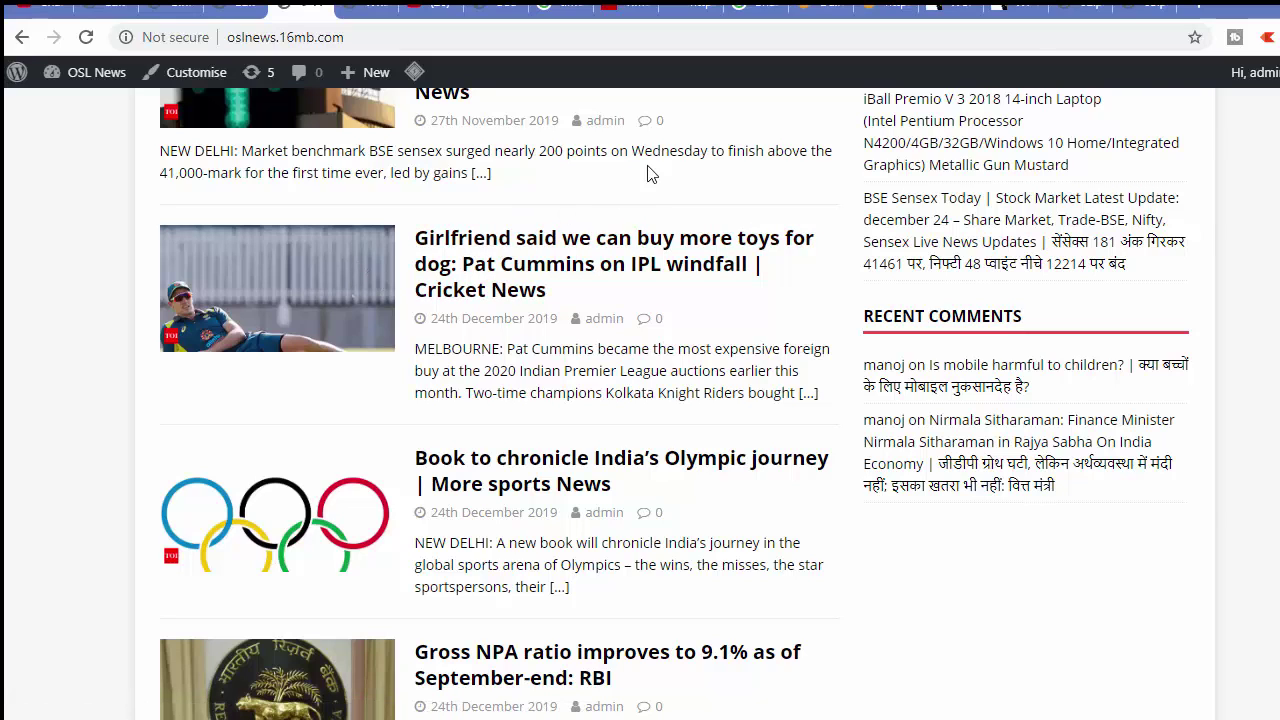
{"action": "left_click", "coordinate": [1068, 6]}
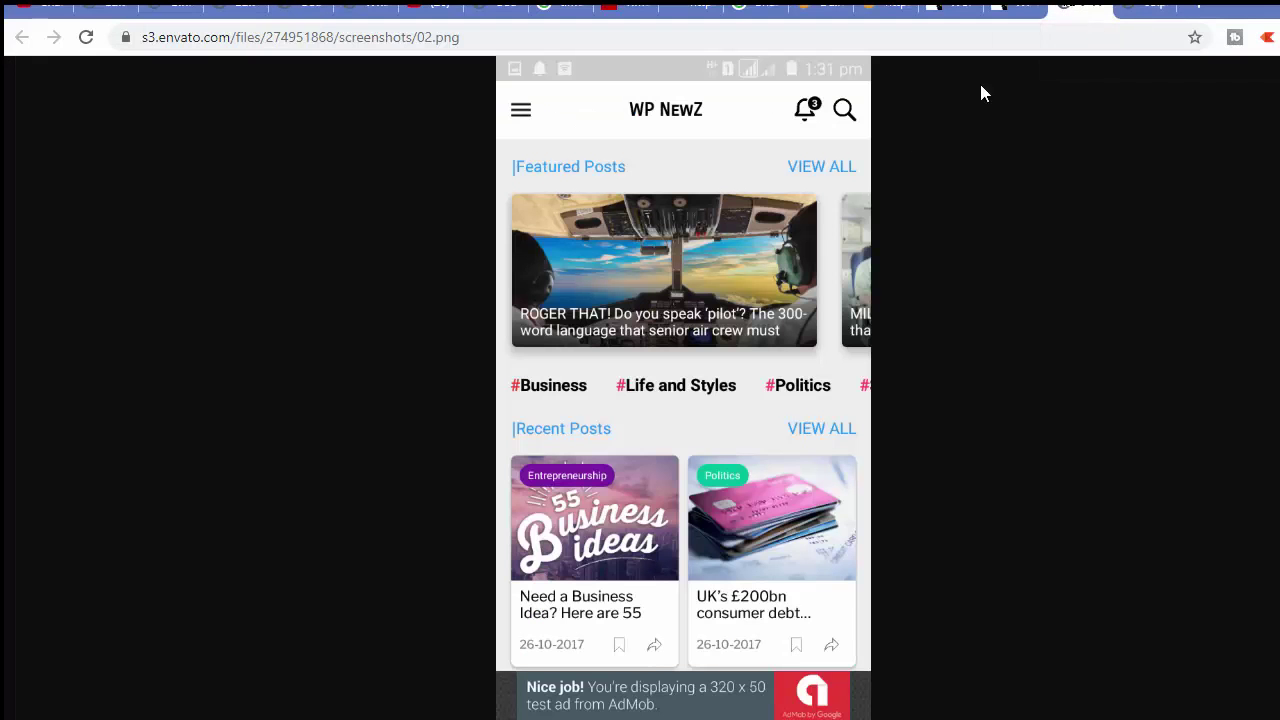
{"action": "left_click", "coordinate": [1136, 10]}
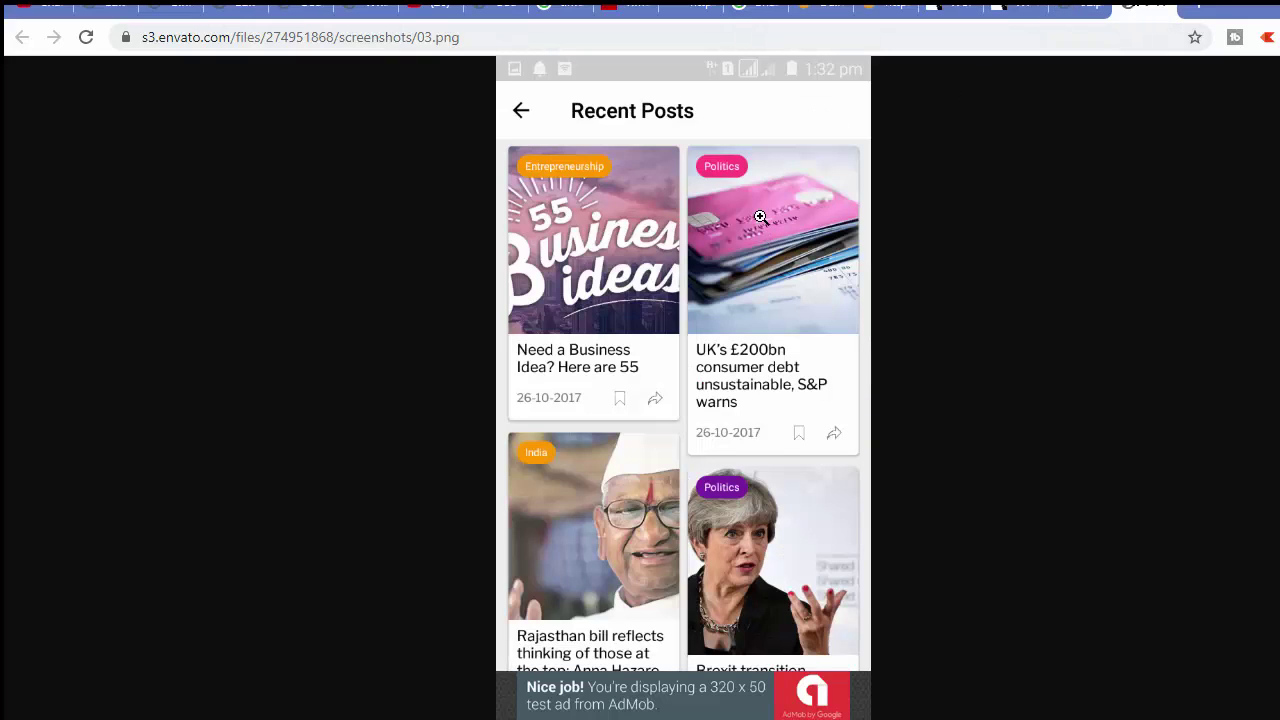
- Open a new WP Automatic campaign and examine the available campaign types, from EzineArticles and Feeds to the page scrapers
{"action": "left_click", "coordinate": [1068, 7]}
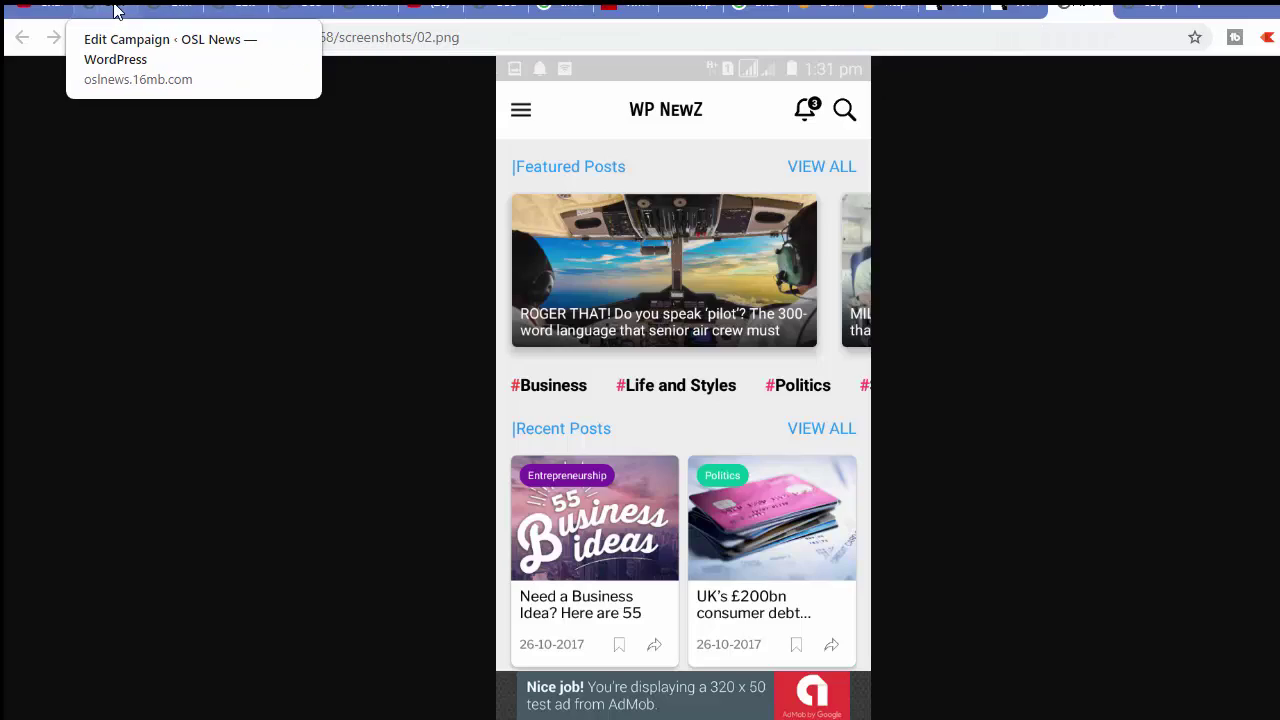
{"action": "left_click", "coordinate": [300, 8]}
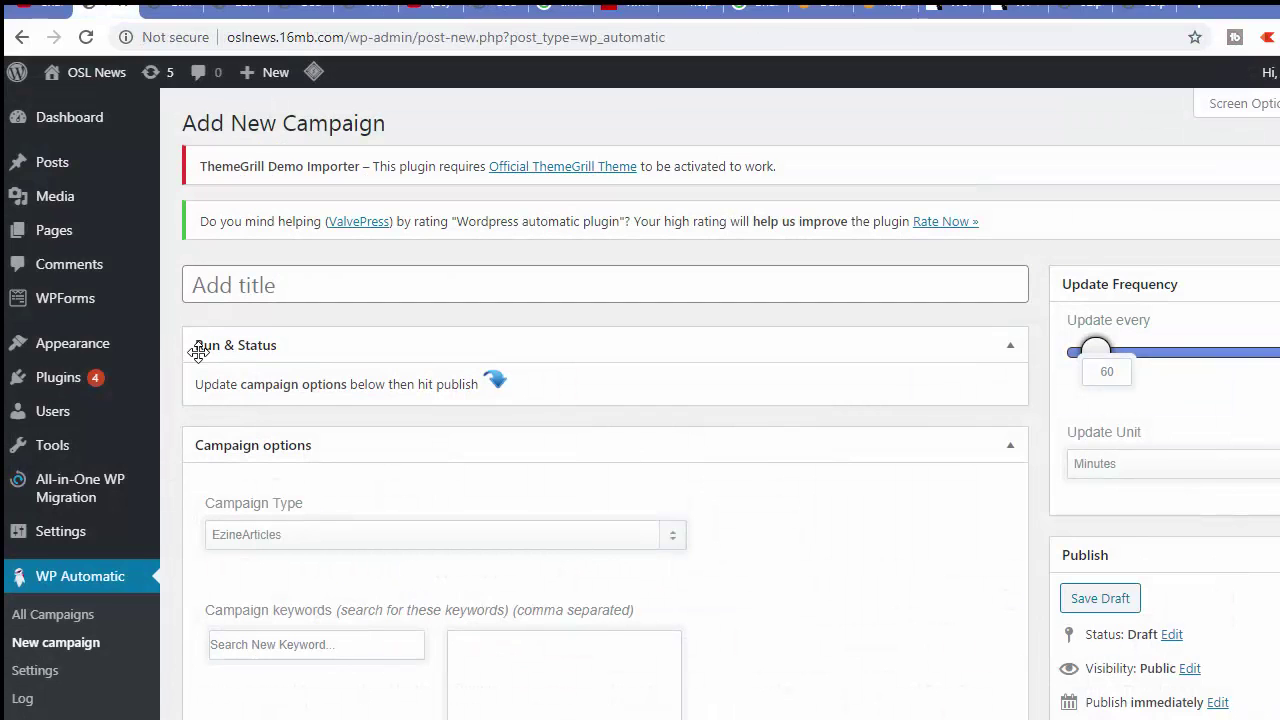
{"action": "scroll", "coordinate": [198, 352], "scroll_direction": "down", "scroll_amount": 2}
{"action": "left_click", "coordinate": [286, 368]}
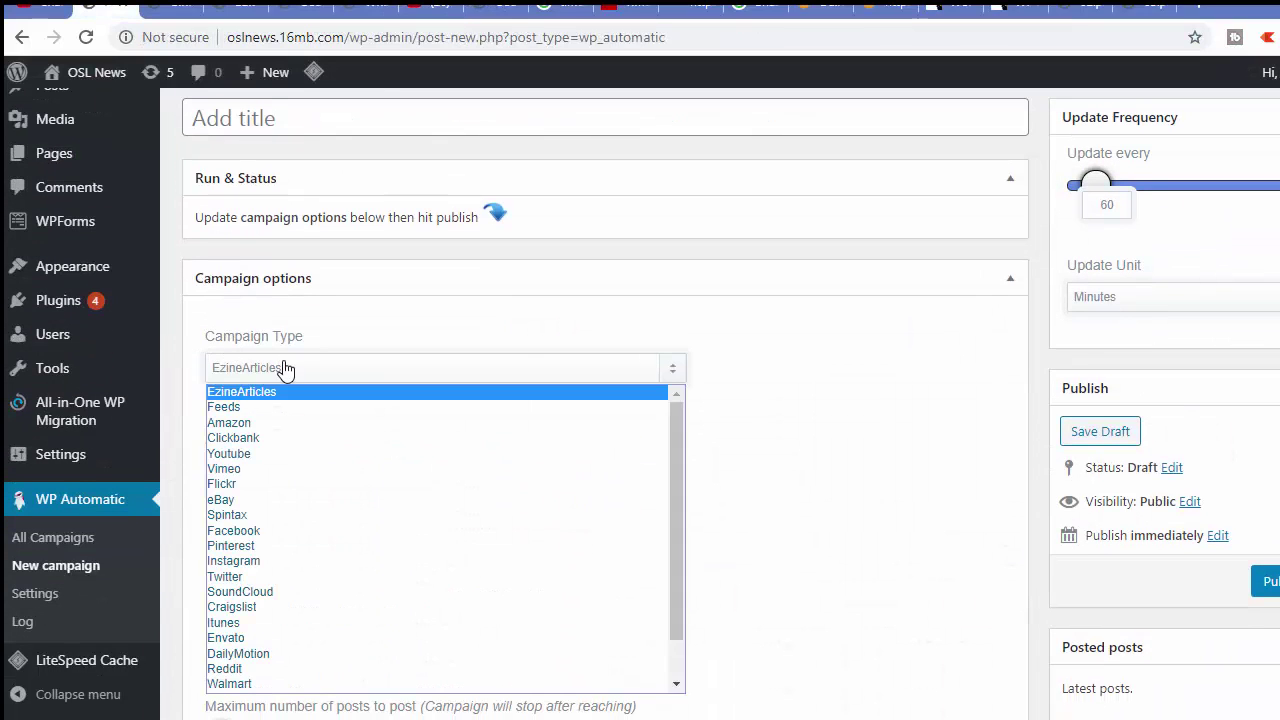
{"action": "scroll", "coordinate": [286, 368], "scroll_direction": "down", "scroll_amount": 2}
{"action": "left_click", "coordinate": [350, 210]}
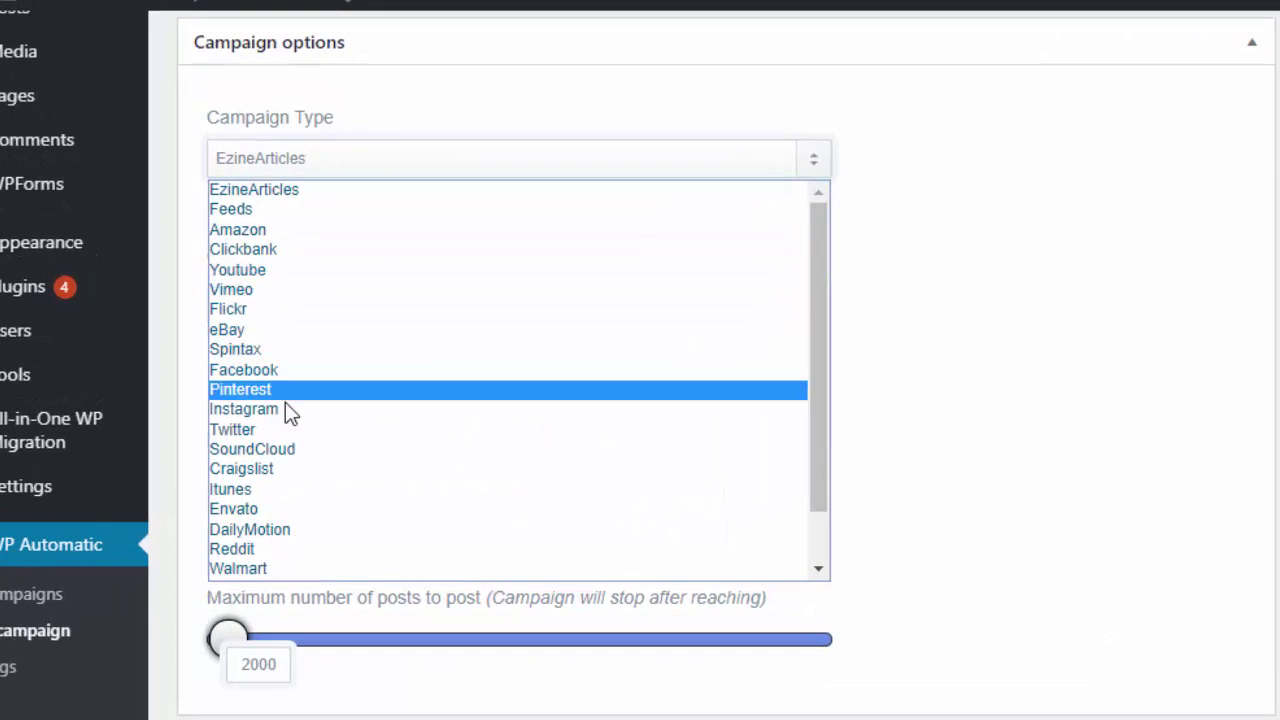
{"action": "scroll", "coordinate": [310, 492], "scroll_direction": "down", "scroll_amount": 1}
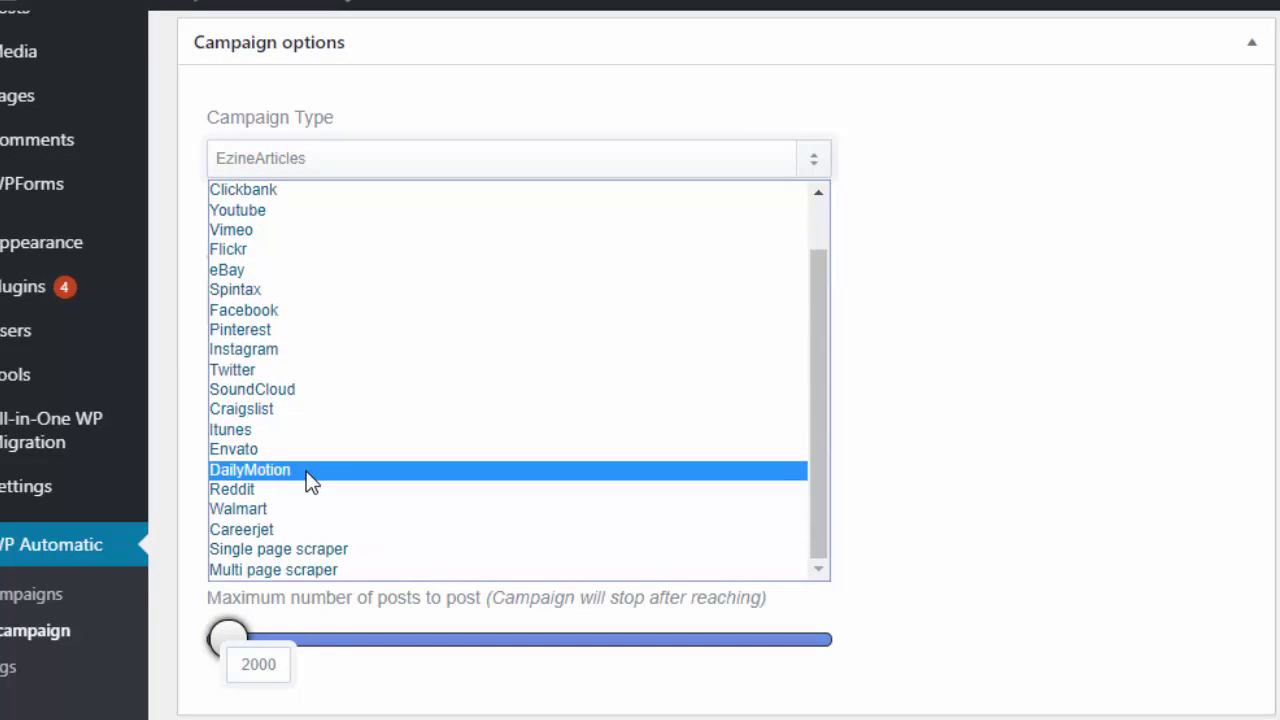
{"action": "scroll", "coordinate": [309, 460], "scroll_direction": "up", "scroll_amount": 1}
{"action": "left_click", "coordinate": [934, 274]}
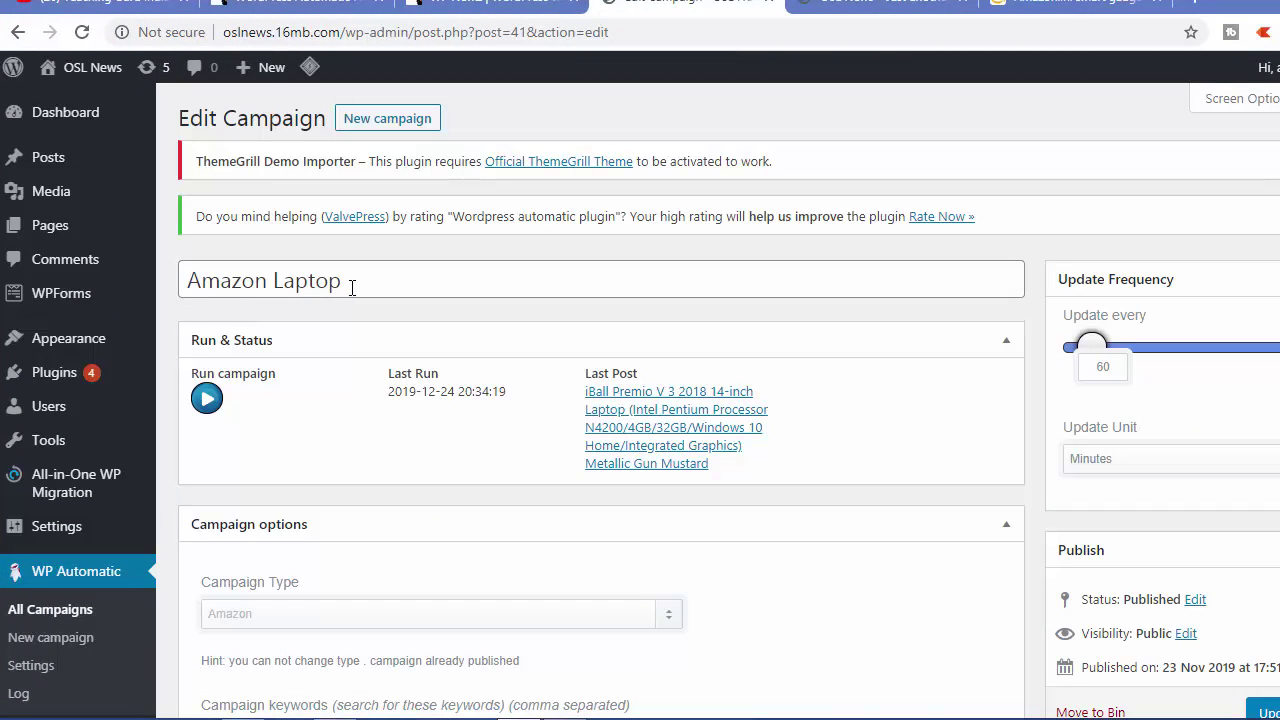
- Examine the Amazon Laptop campaign's type, its laptop keyword and the options for using keywords as post tags
{"action": "scroll", "coordinate": [344, 300], "scroll_direction": "down", "scroll_amount": 3}
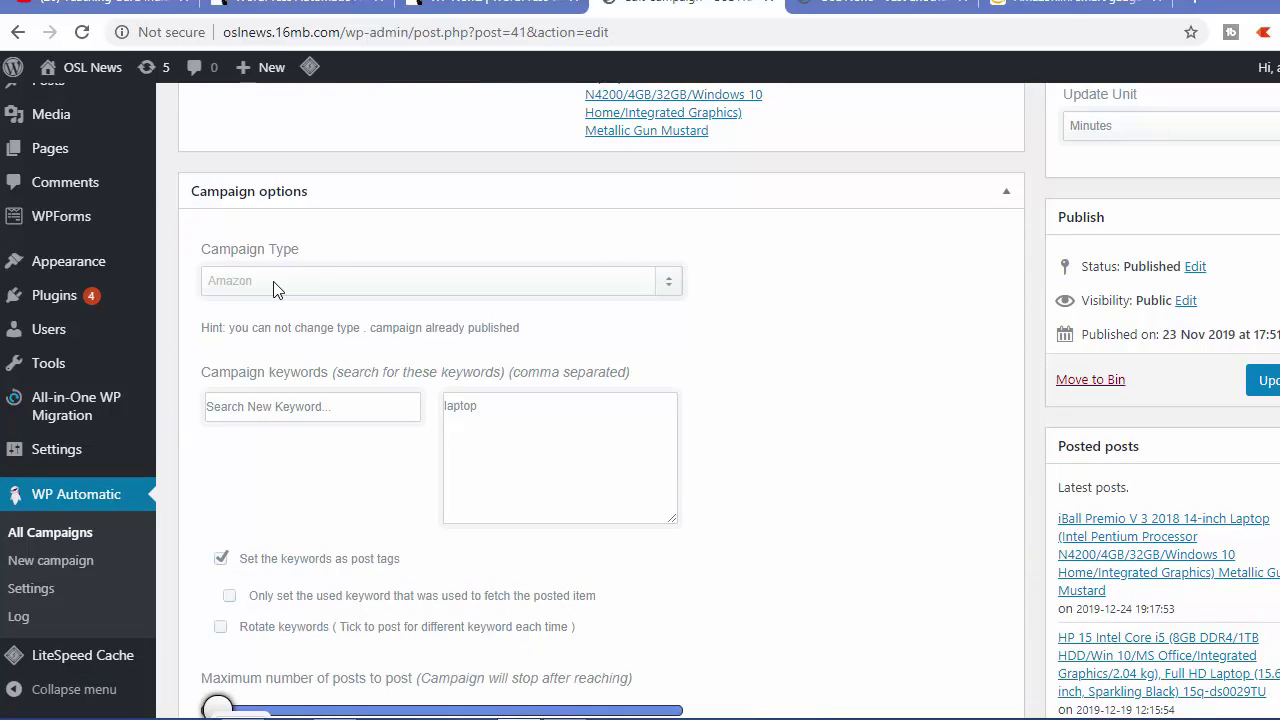
{"action": "scroll", "coordinate": [277, 289], "scroll_direction": "down", "scroll_amount": 2}
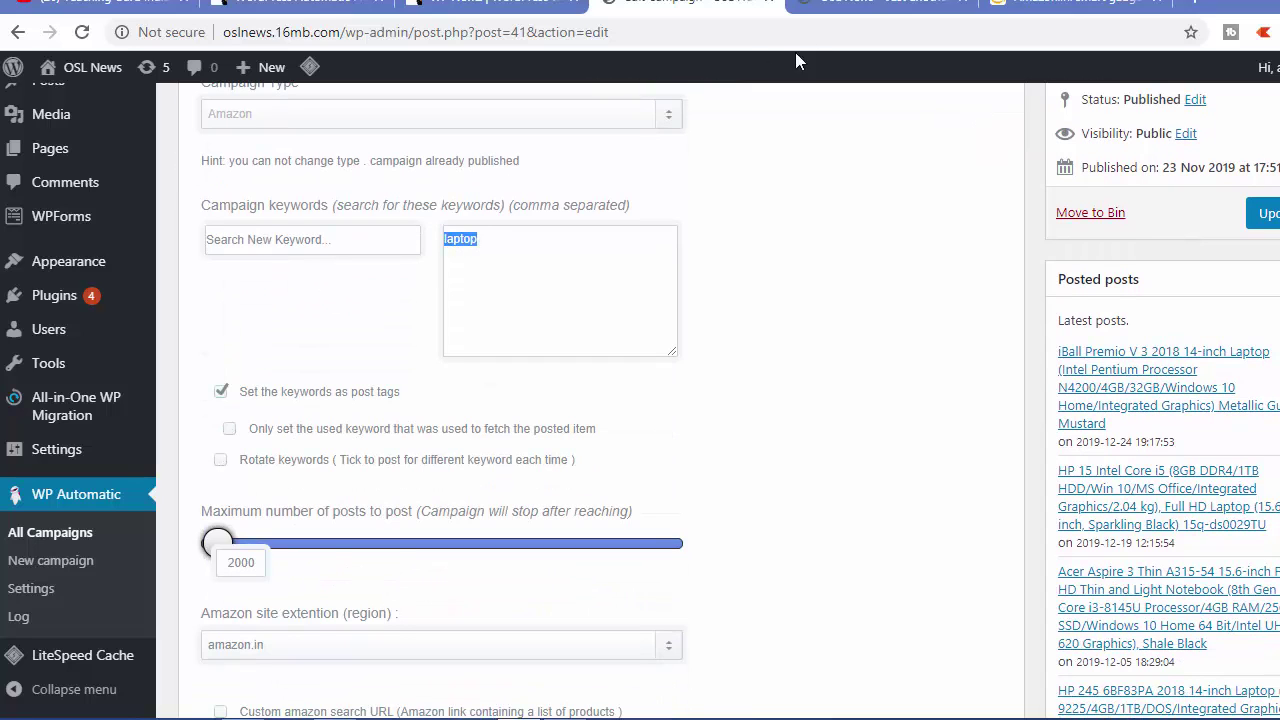
{"action": "left_click", "coordinate": [1075, 3]}
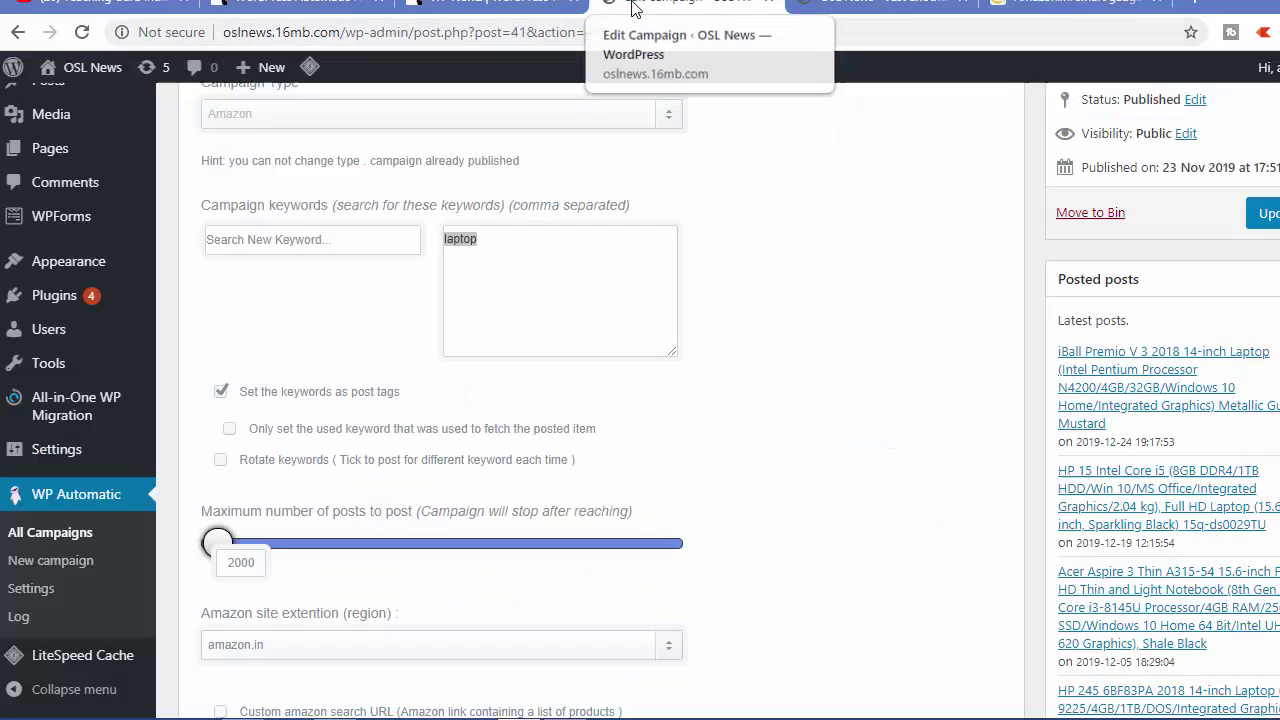
{"action": "left_click", "coordinate": [509, 242]}
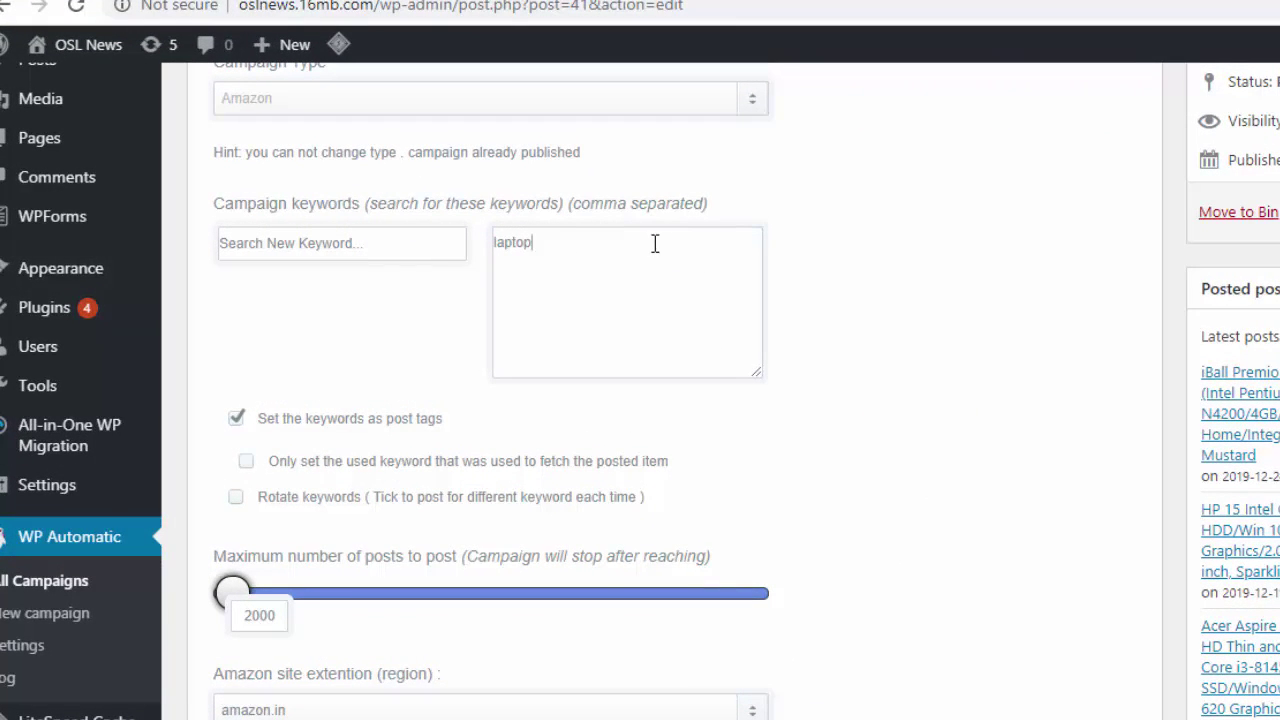
{"action": "scroll", "coordinate": [277, 391], "scroll_direction": "down", "scroll_amount": 2}
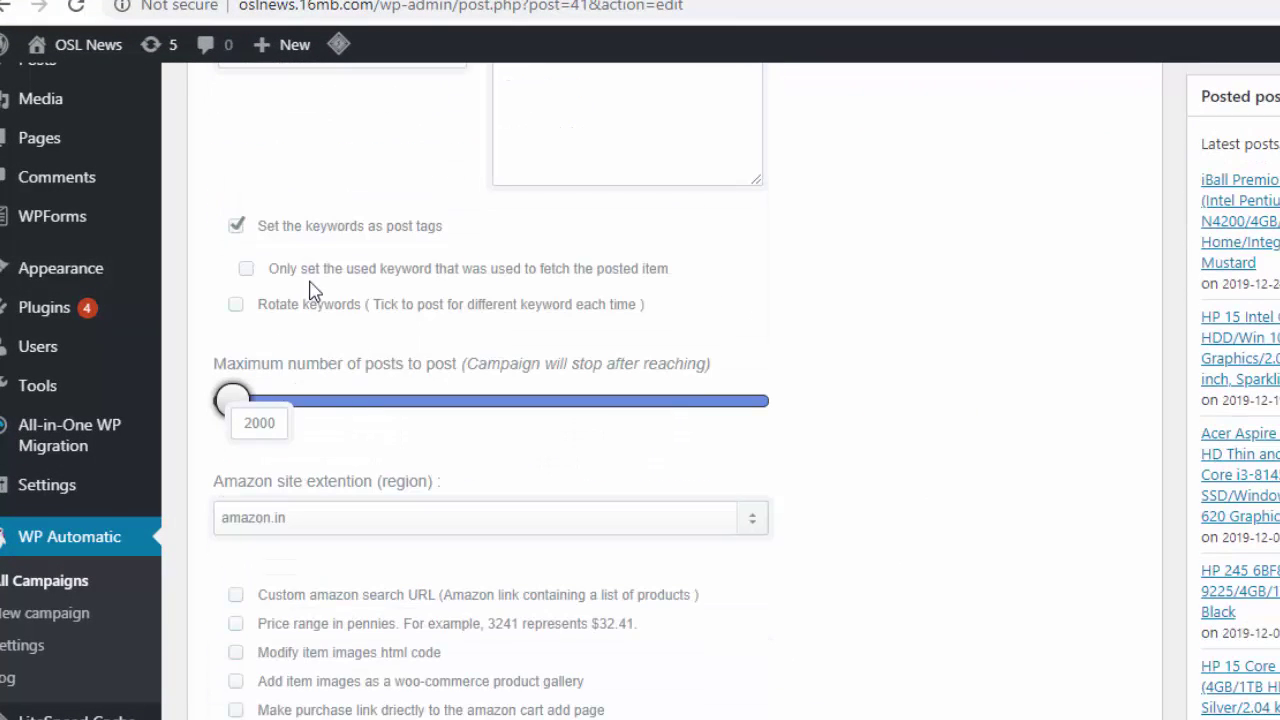
{"action": "scroll", "coordinate": [390, 280], "scroll_direction": "up", "scroll_amount": 2}
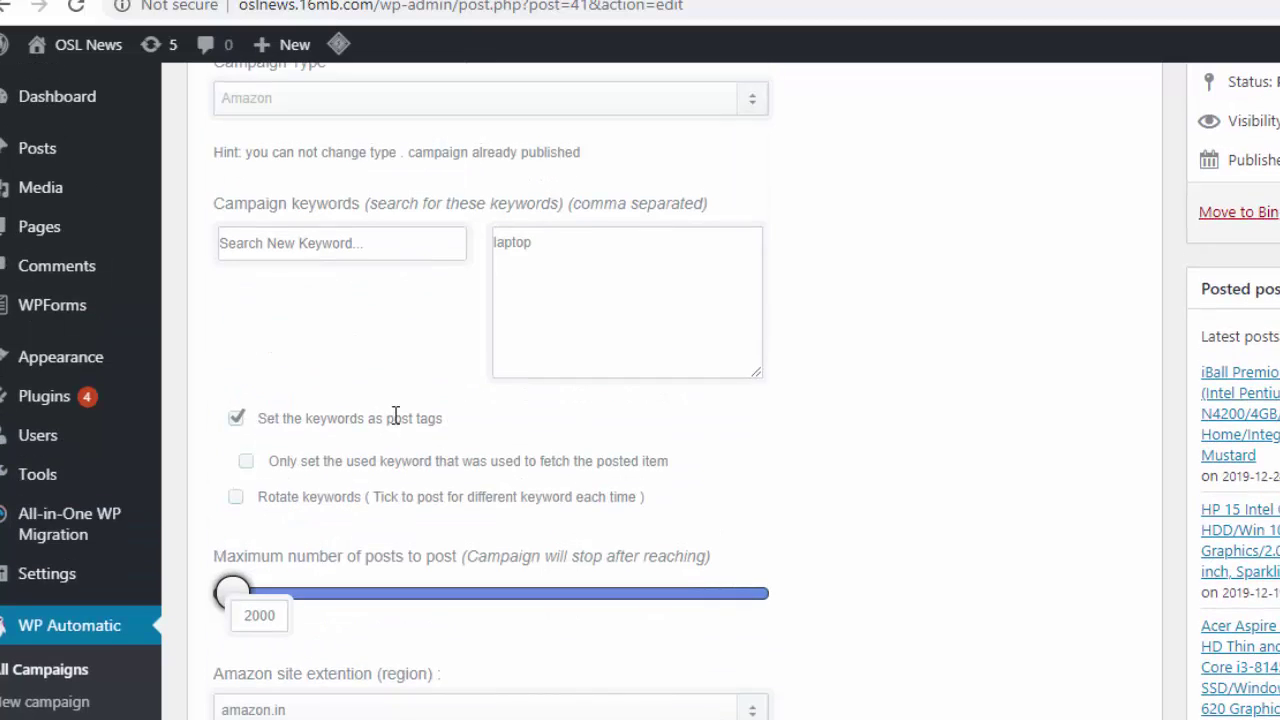
- Select amazon.in as the Amazon site region of the Amazon Laptop campaign
{"action": "scroll", "coordinate": [395, 418], "scroll_direction": "down", "scroll_amount": 2}
{"action": "scroll", "coordinate": [390, 380], "scroll_direction": "down", "scroll_amount": 2}
{"action": "left_click", "coordinate": [378, 343]}
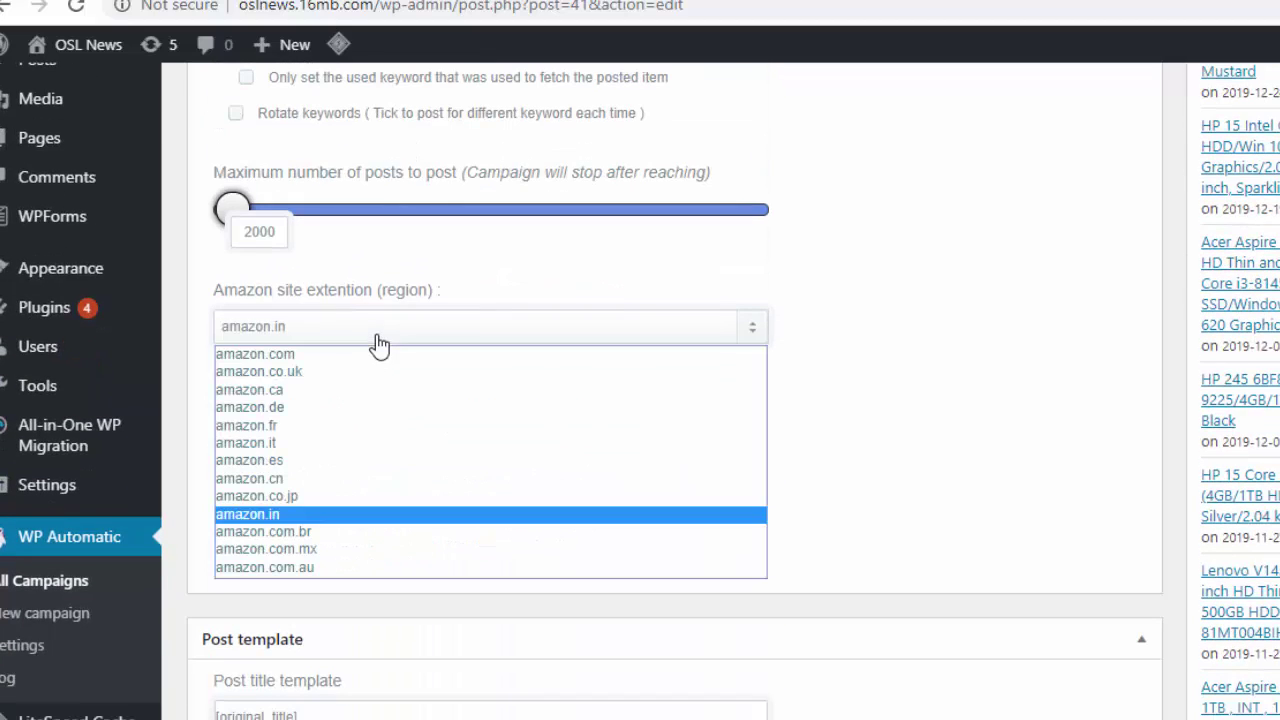
{"action": "left_click", "coordinate": [314, 516]}
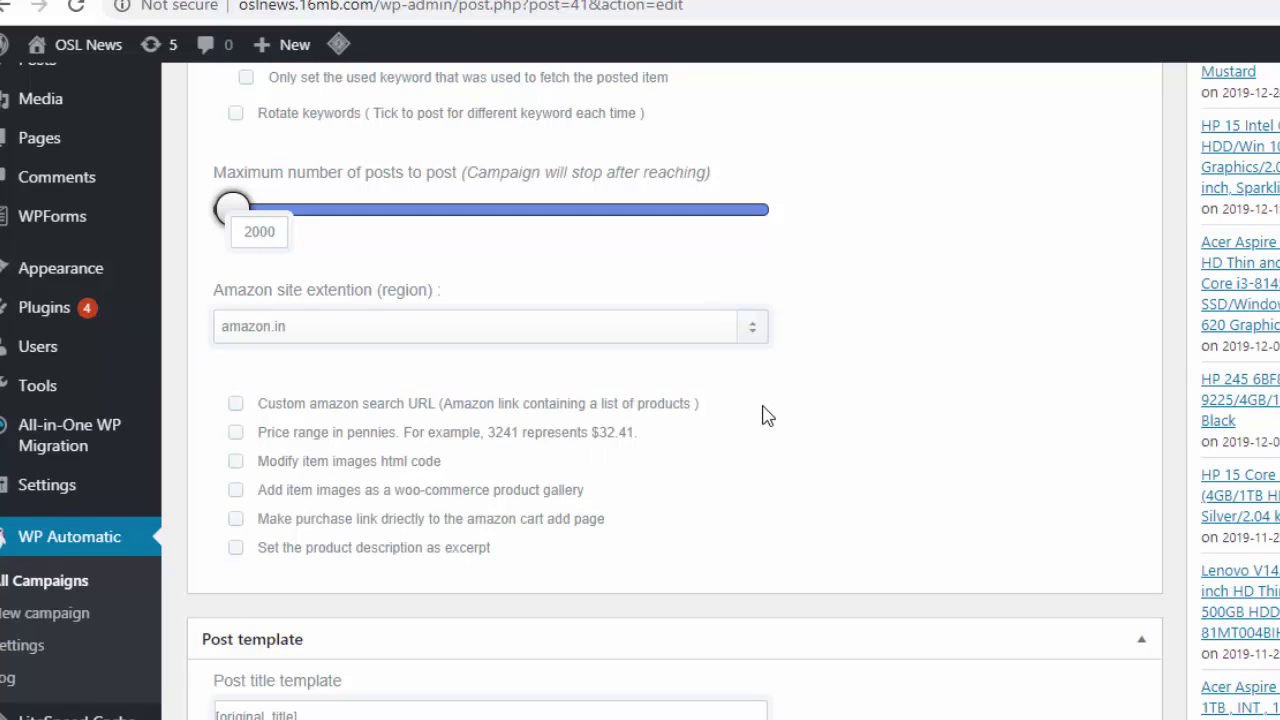
- Review the rest of the Amazon Laptop campaign's settings, including the featured image, category, tag, post filter and link options
{"action": "scroll", "coordinate": [772, 413], "scroll_direction": "down", "scroll_amount": 5}
{"action": "scroll", "coordinate": [690, 425], "scroll_direction": "down", "scroll_amount": 2}
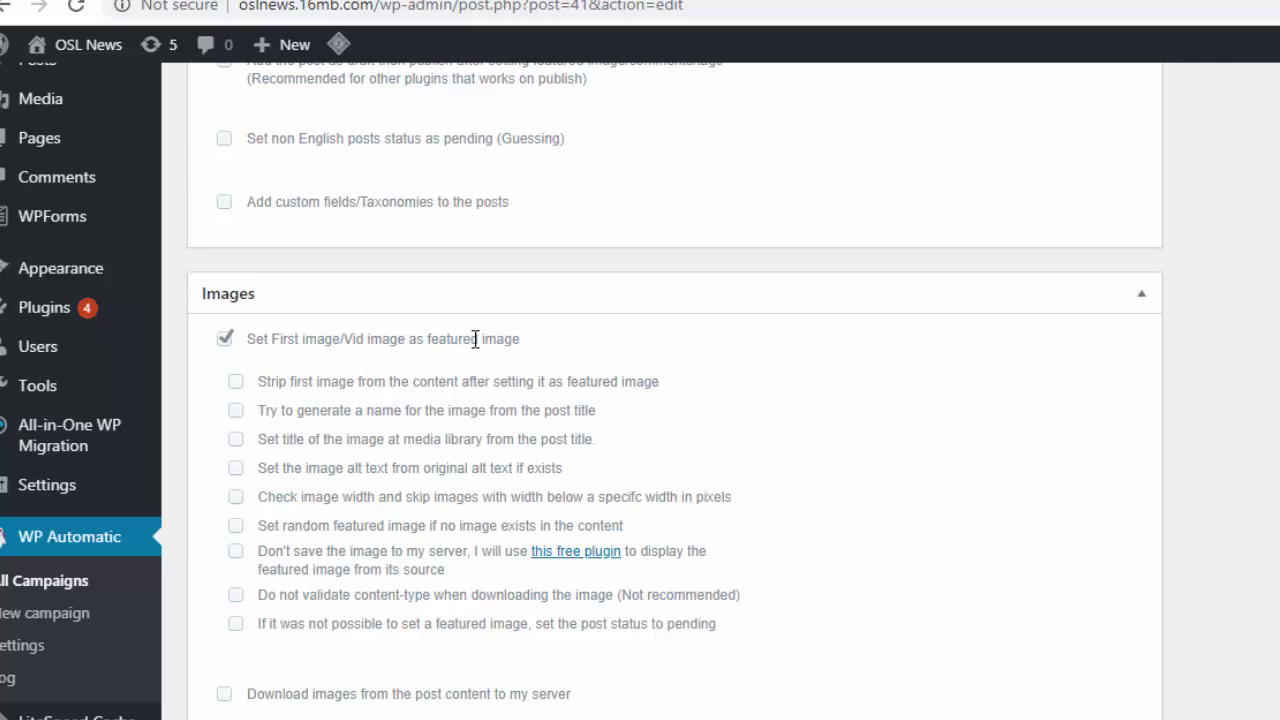
{"action": "scroll", "coordinate": [527, 346], "scroll_direction": "down", "scroll_amount": 18}
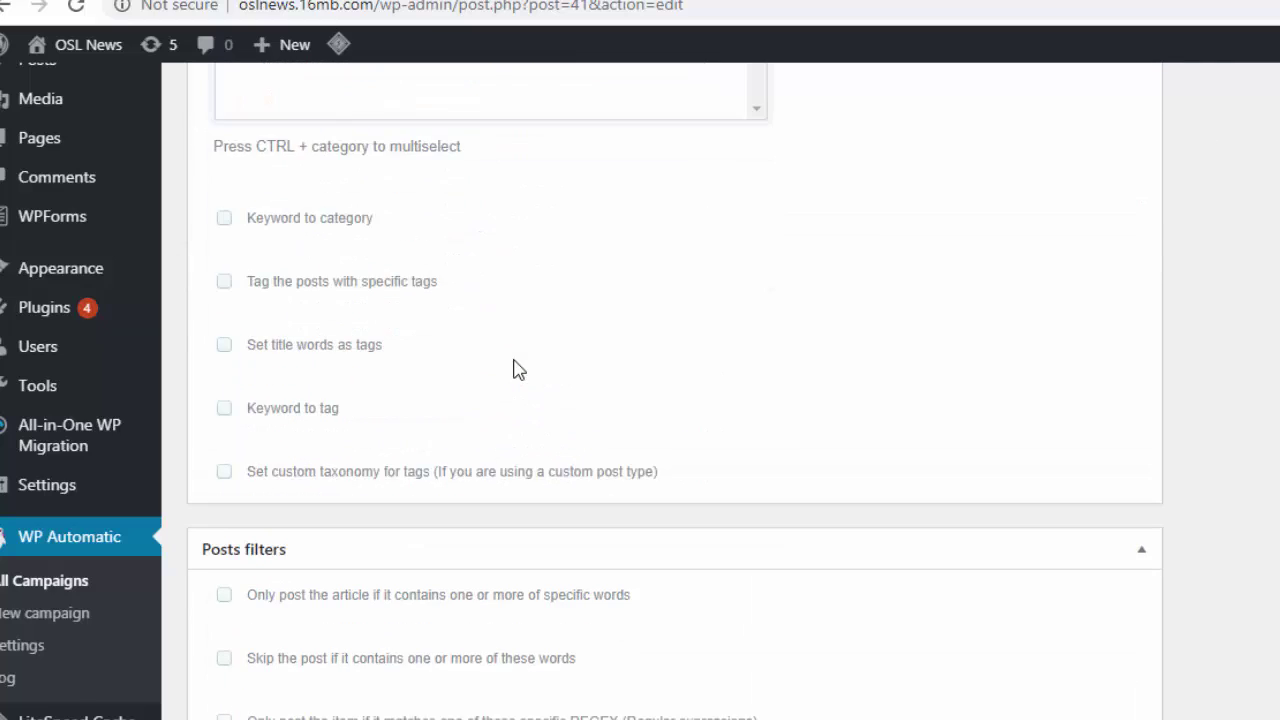
{"action": "scroll", "coordinate": [540, 385], "scroll_direction": "down", "scroll_amount": 3}
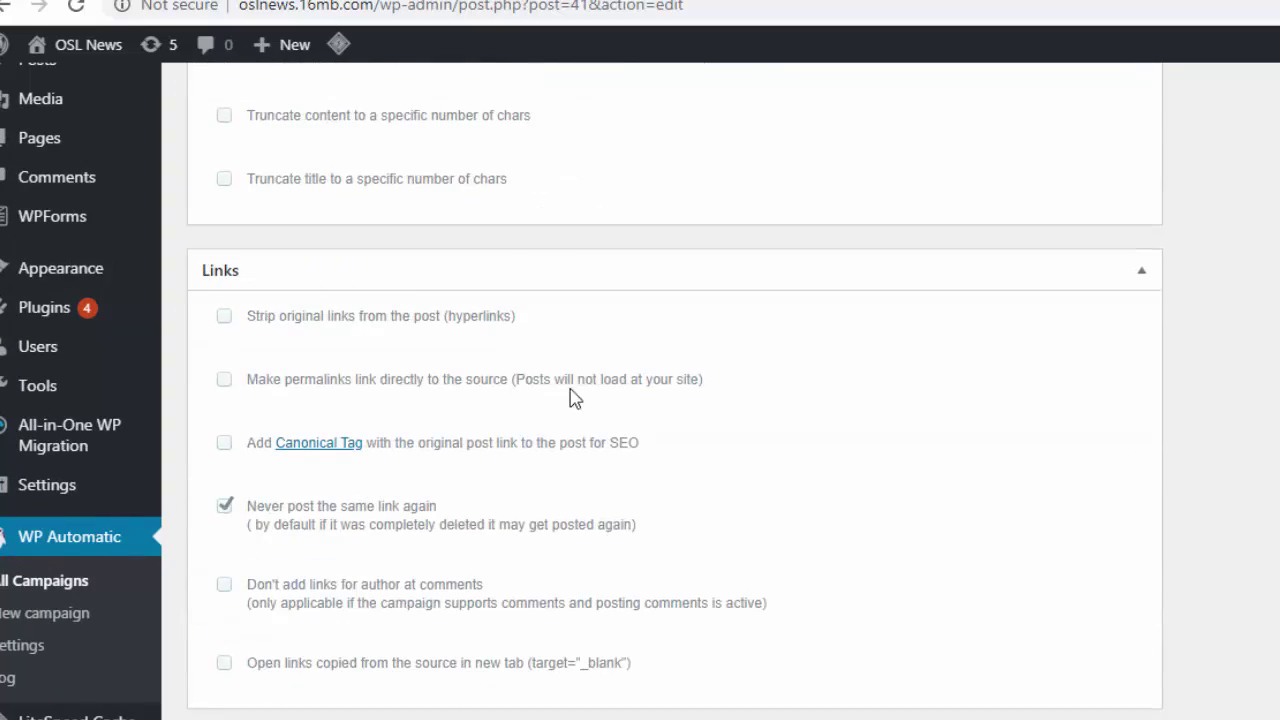
{"action": "scroll", "coordinate": [564, 388], "scroll_direction": "up", "scroll_amount": 20}
{"action": "scroll", "coordinate": [700, 350], "scroll_direction": "up", "scroll_amount": 3}
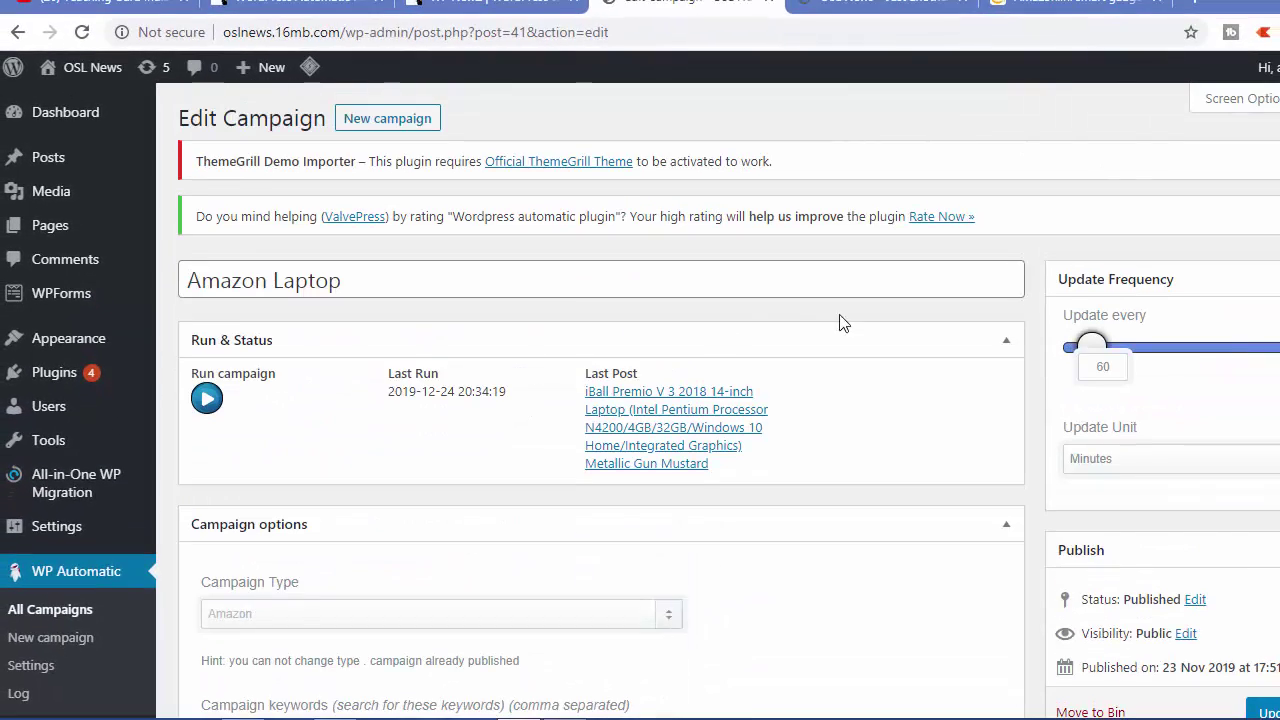
- Run the Amazon Laptop campaign manually and open its last post in a new tab
{"action": "left_click", "coordinate": [204, 401]}
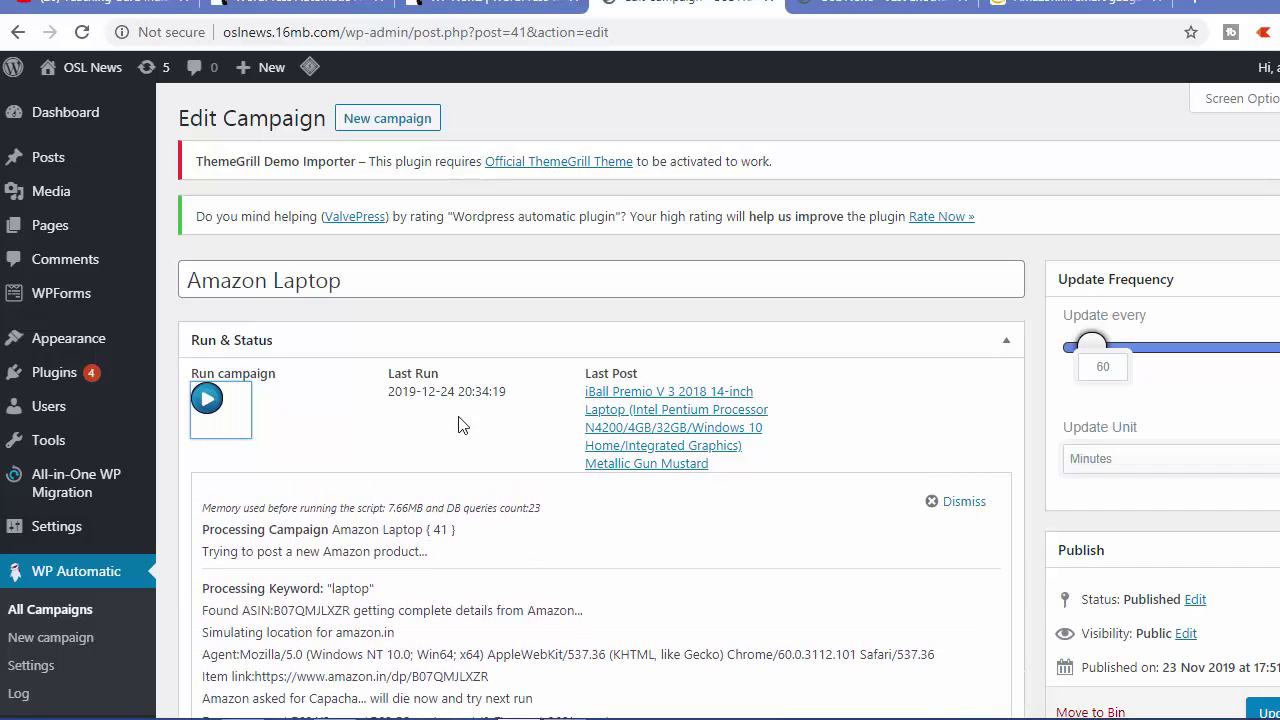
{"action": "right_click", "coordinate": [606, 409]}
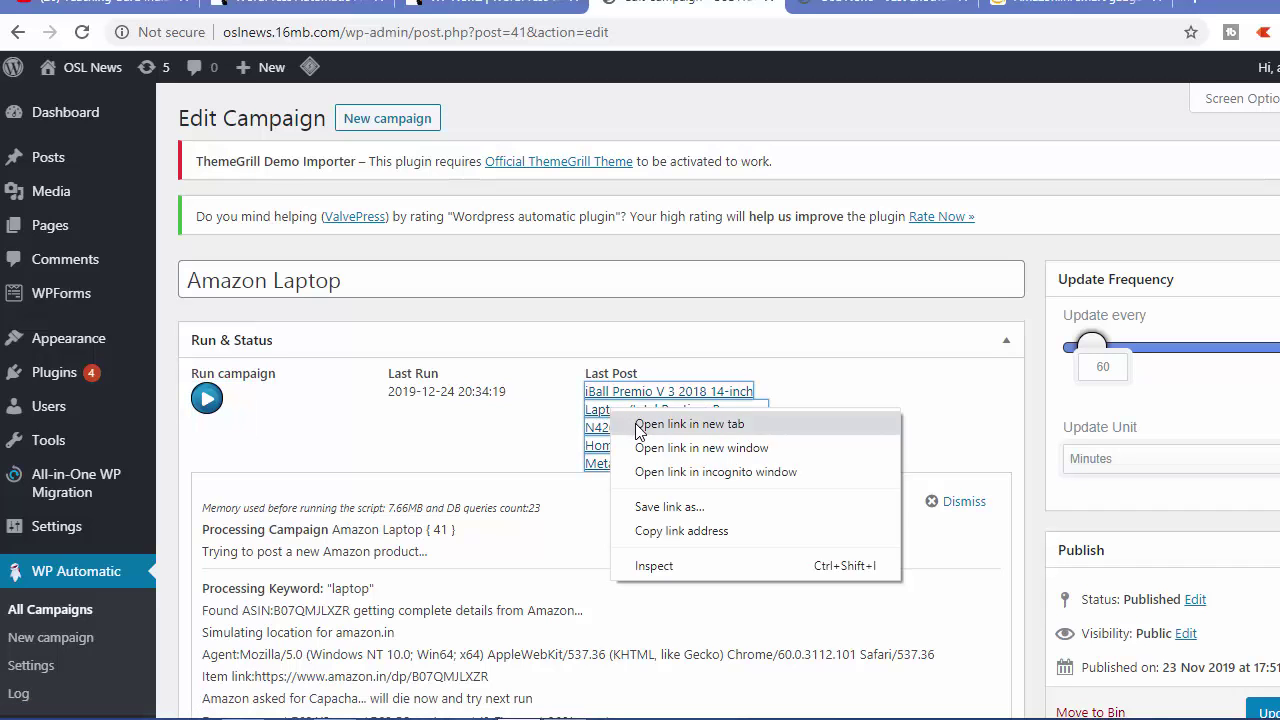
{"action": "left_click", "coordinate": [660, 421]}
{"action": "left_click", "coordinate": [762, 8]}
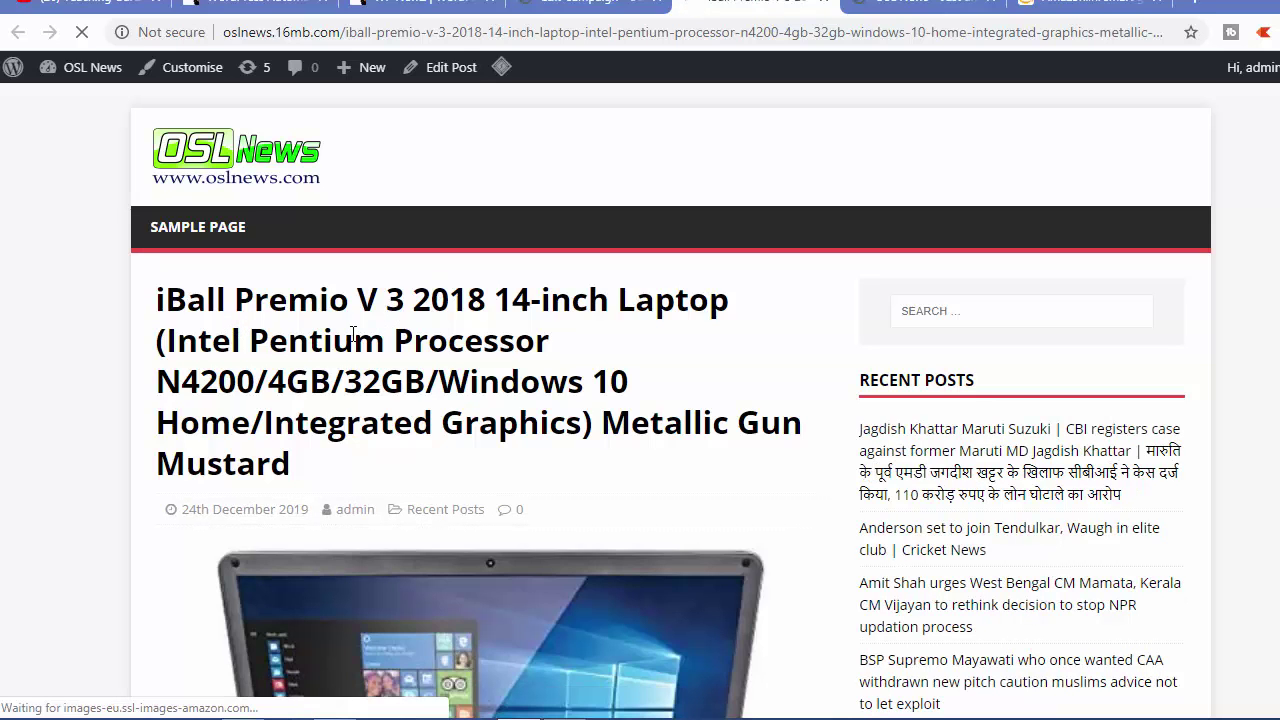
- Examine the imported iBall laptop post's title, image gallery, price and Amazon purchase link
{"action": "scroll", "coordinate": [330, 310], "scroll_direction": "down", "scroll_amount": 6}
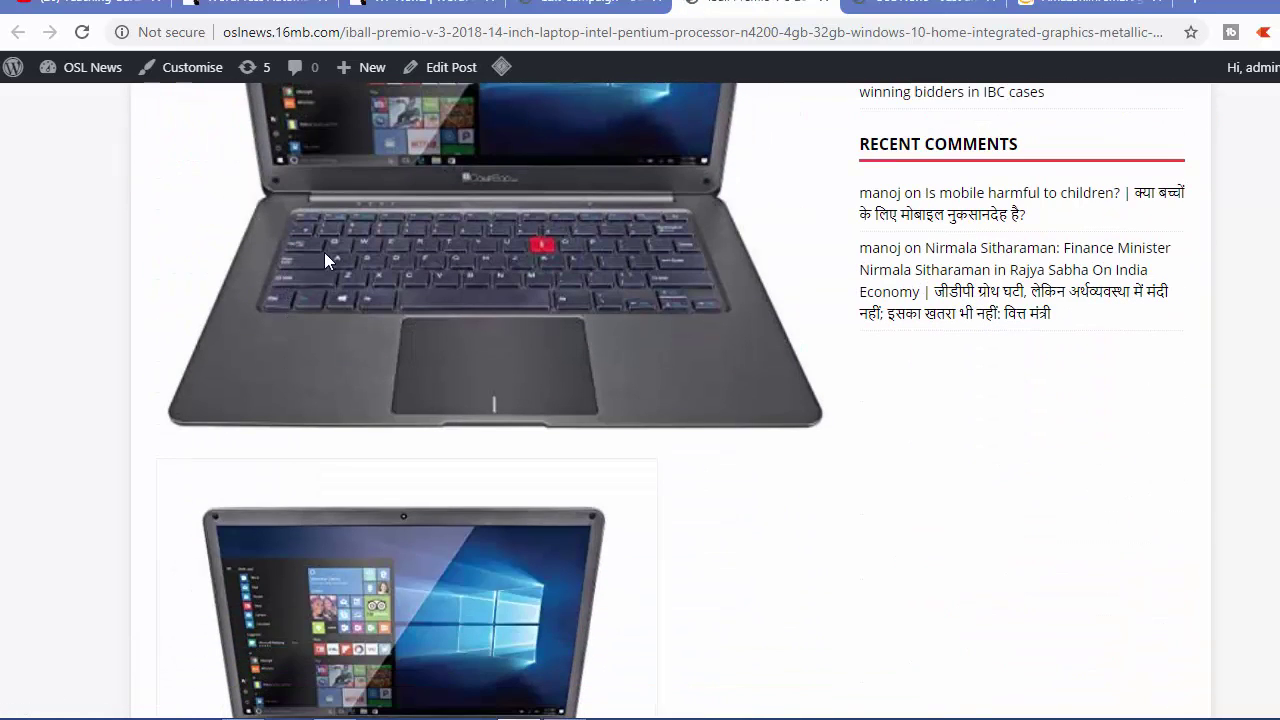
{"action": "scroll", "coordinate": [414, 264], "scroll_direction": "down", "scroll_amount": 5}
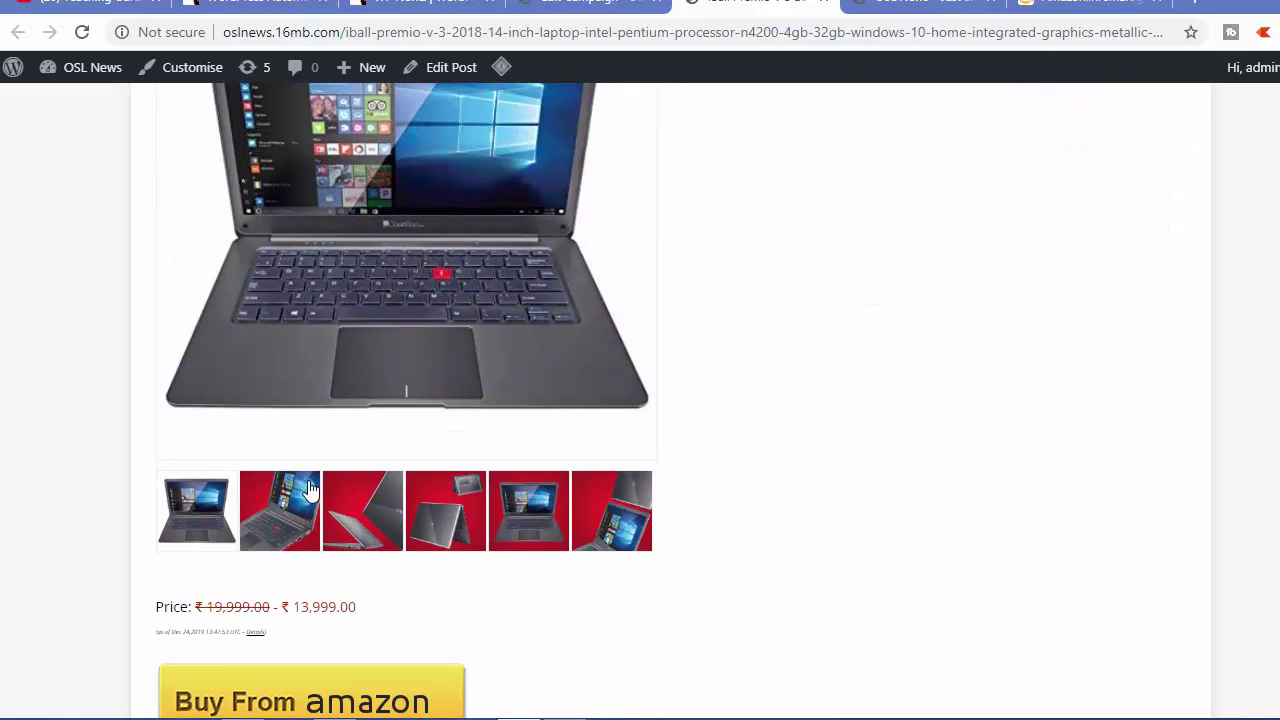
{"action": "left_click", "coordinate": [369, 497]}
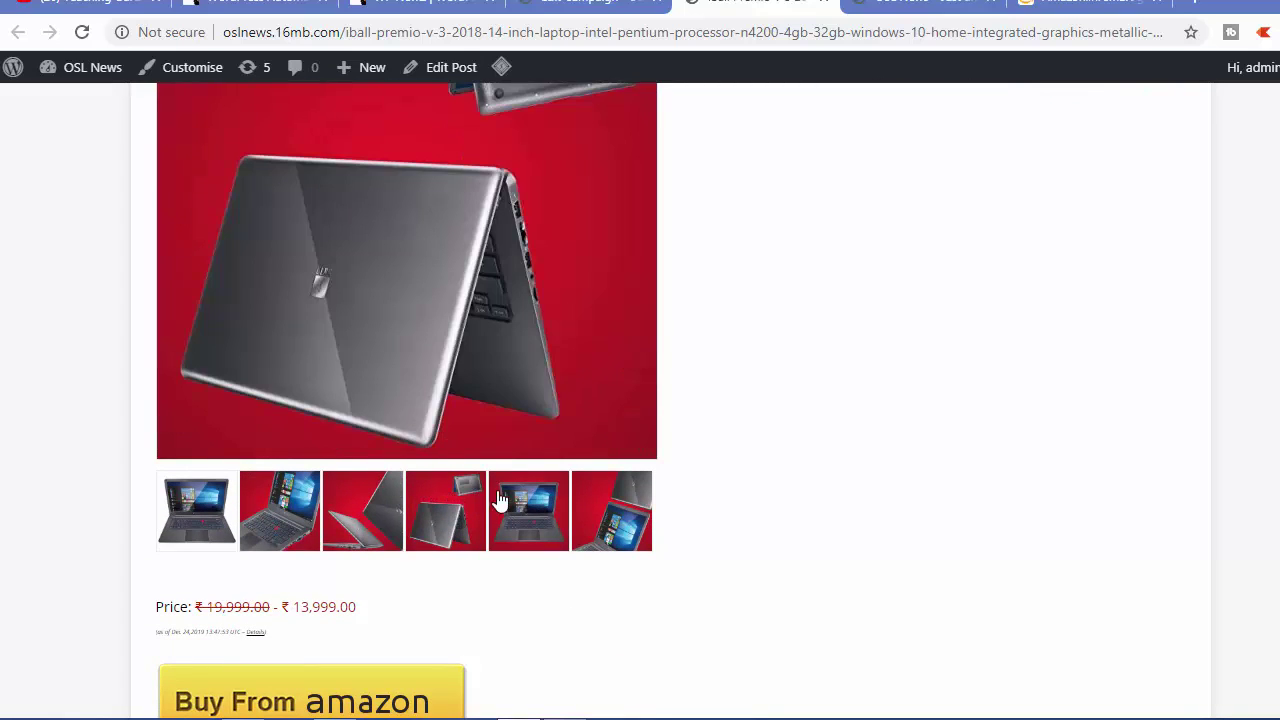
{"action": "scroll", "coordinate": [480, 468], "scroll_direction": "down", "scroll_amount": 2}
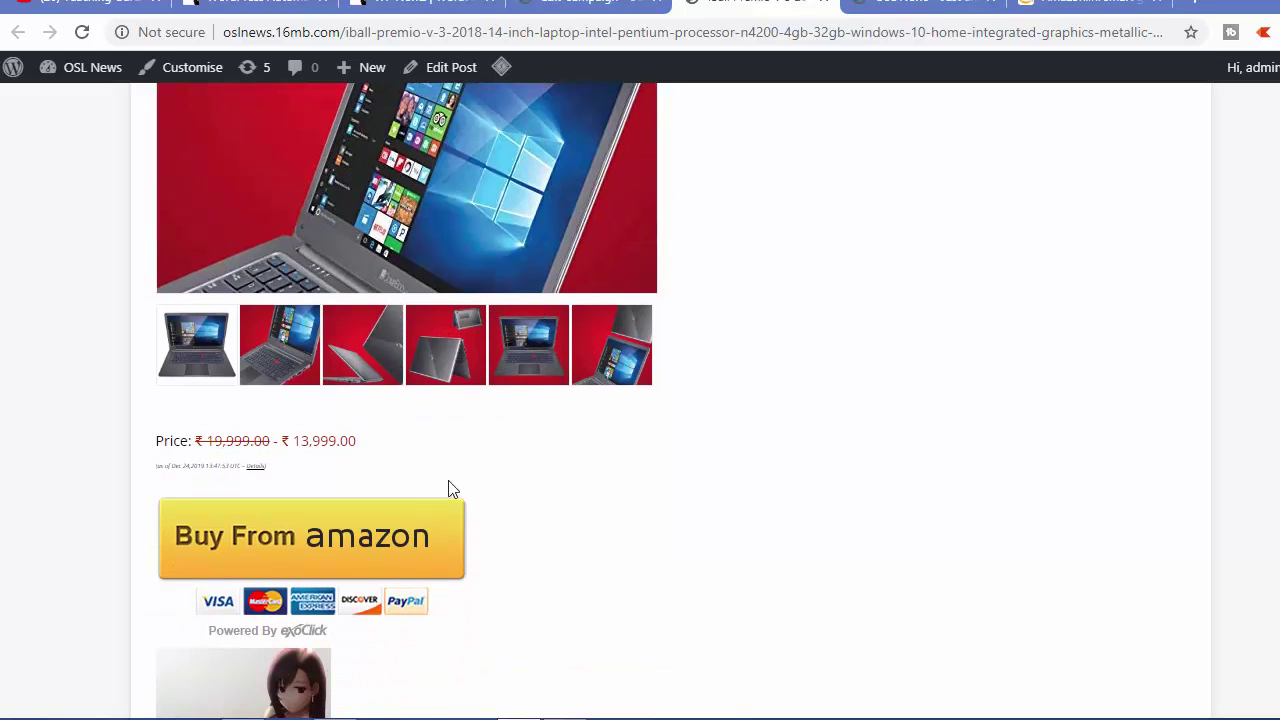
{"action": "scroll", "coordinate": [464, 500], "scroll_direction": "down", "scroll_amount": 2}
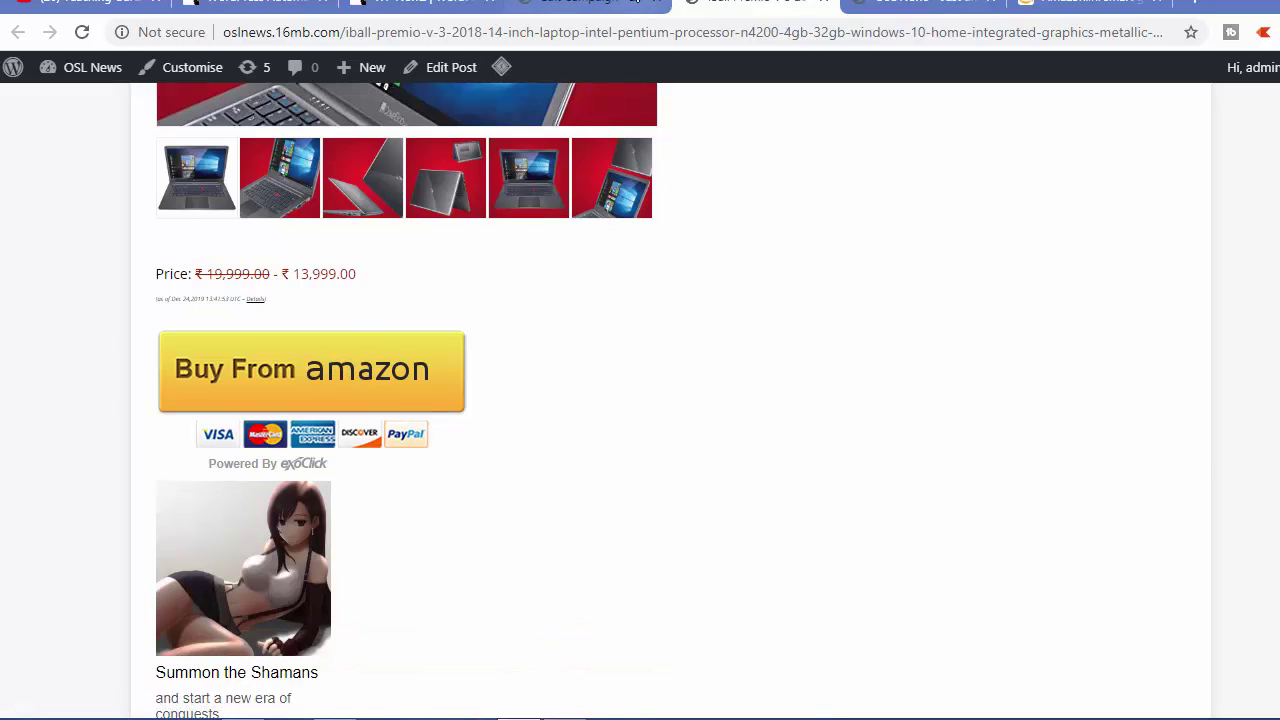
- Look back at the campaign page, and examine the laptop post's specifications and embedded Amazon customer reviews
{"action": "left_click", "coordinate": [600, 8]}
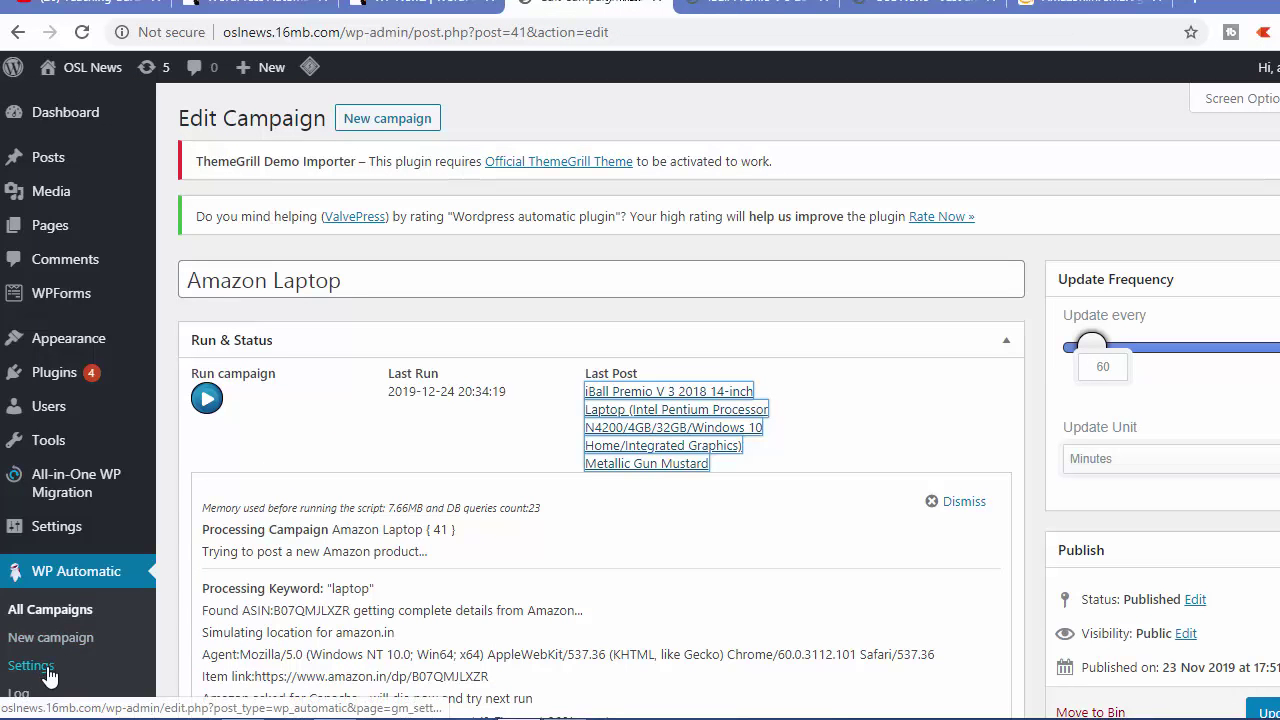
{"action": "left_click", "coordinate": [750, 8]}
{"action": "scroll", "coordinate": [590, 320], "scroll_direction": "down", "scroll_amount": 1}
{"action": "scroll", "coordinate": [566, 334], "scroll_direction": "down", "scroll_amount": 15}
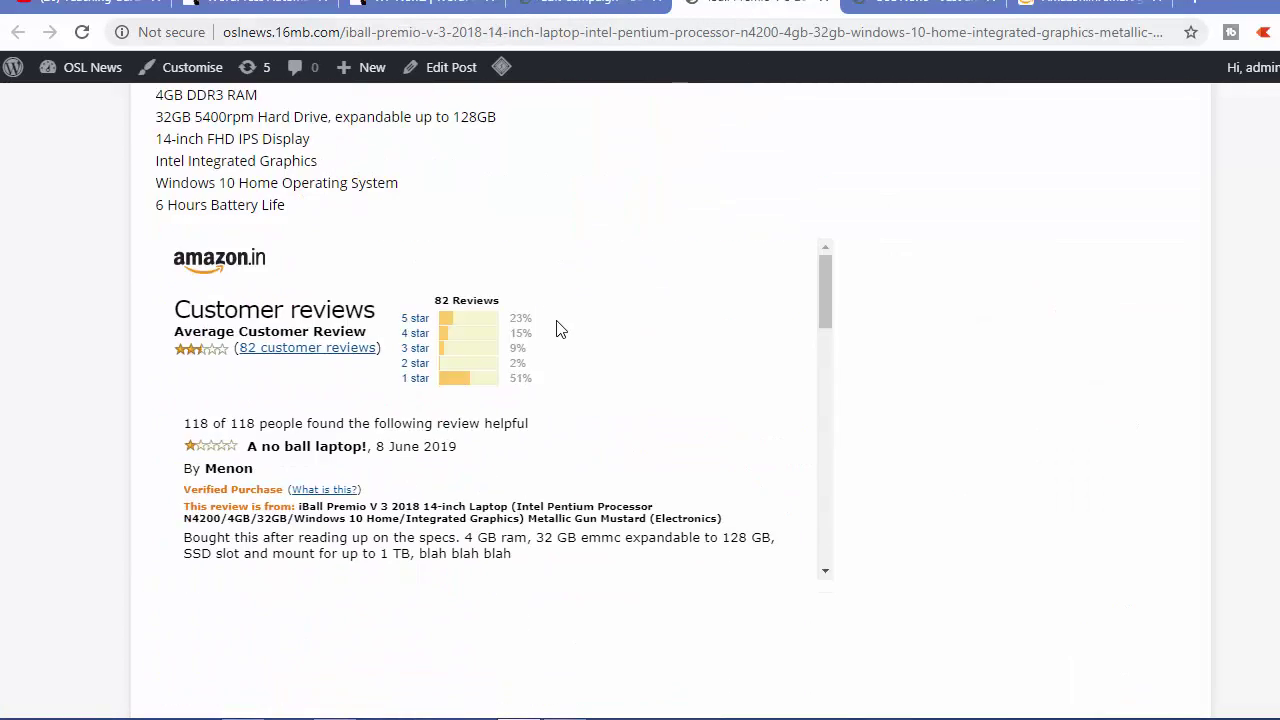
{"action": "scroll", "coordinate": [557, 329], "scroll_direction": "up", "scroll_amount": 3}
{"action": "scroll", "coordinate": [557, 326], "scroll_direction": "up", "scroll_amount": 2}
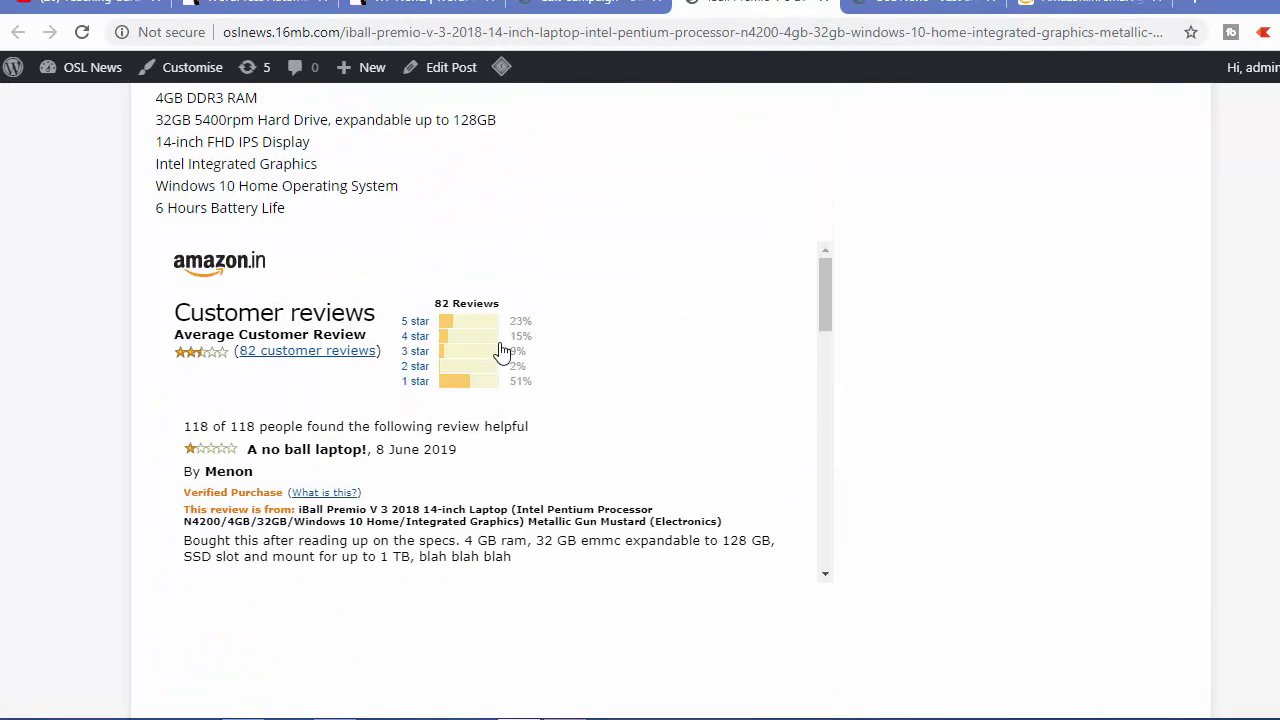
{"action": "scroll", "coordinate": [503, 350], "scroll_direction": "down", "scroll_amount": 15}
{"action": "scroll", "coordinate": [586, 391], "scroll_direction": "down", "scroll_amount": 5}
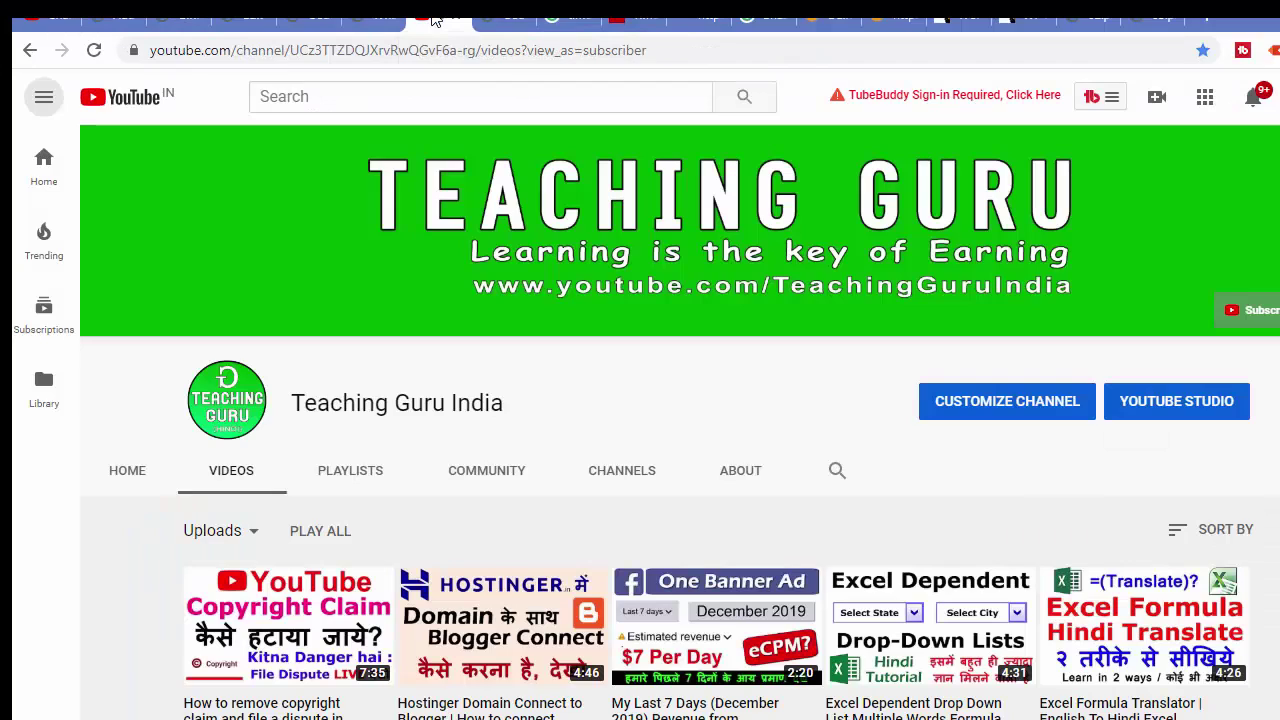
- View the Teaching Guru India YouTube channel and the CodeCanyon pages of the WordPress Automatic Plugin and WP NewZ app
{"action": "left_click", "coordinate": [440, 18]}
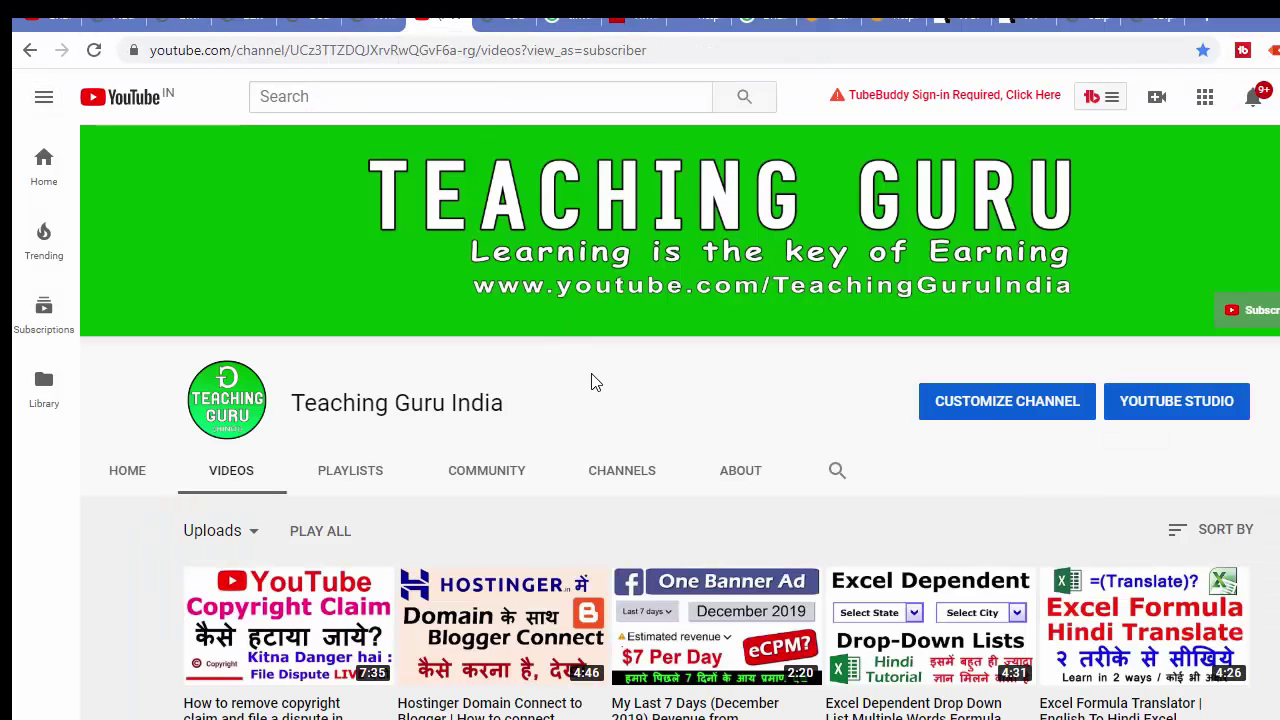
{"action": "left_click", "coordinate": [945, 18]}
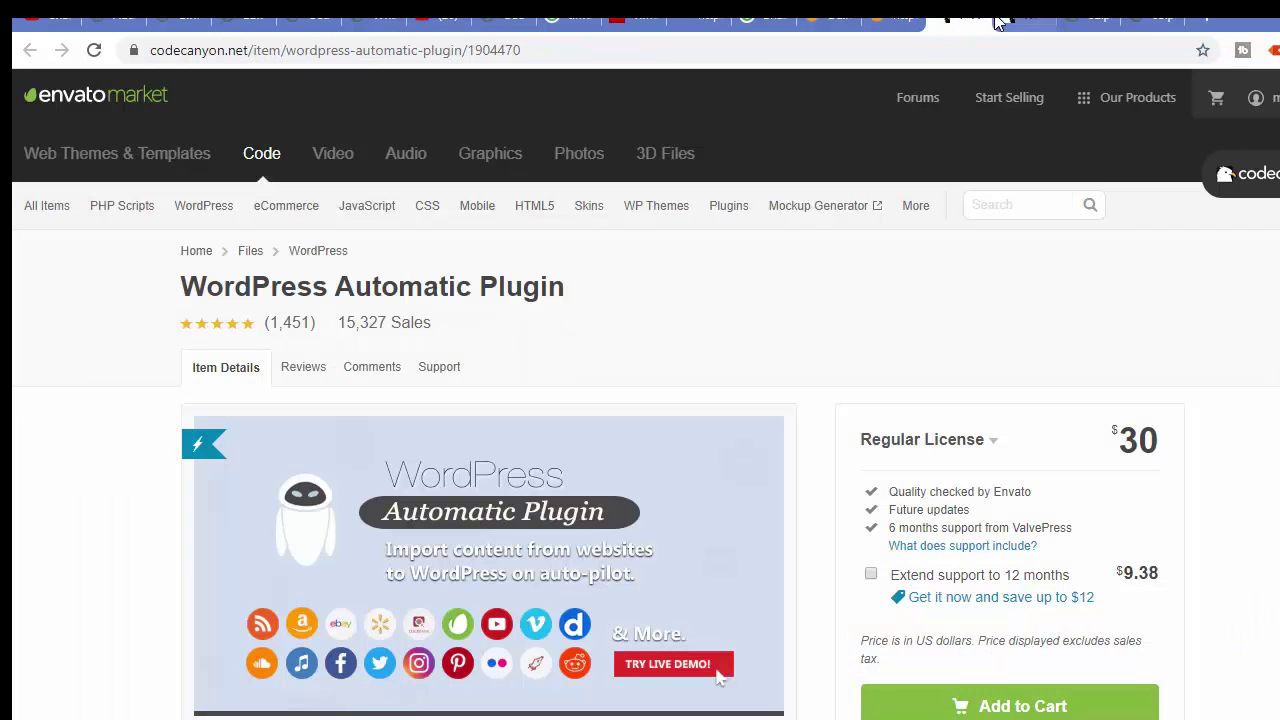
{"action": "left_click", "coordinate": [1005, 22]}
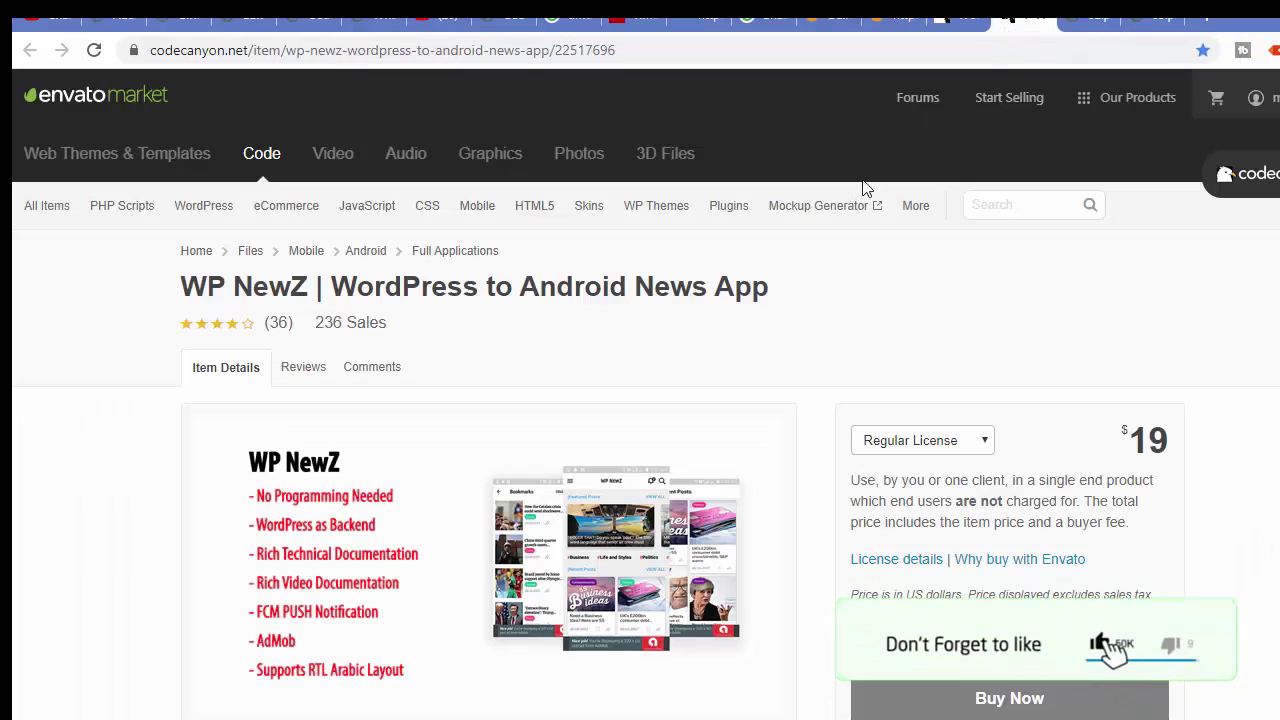
{"action": "left_click", "coordinate": [948, 20]}
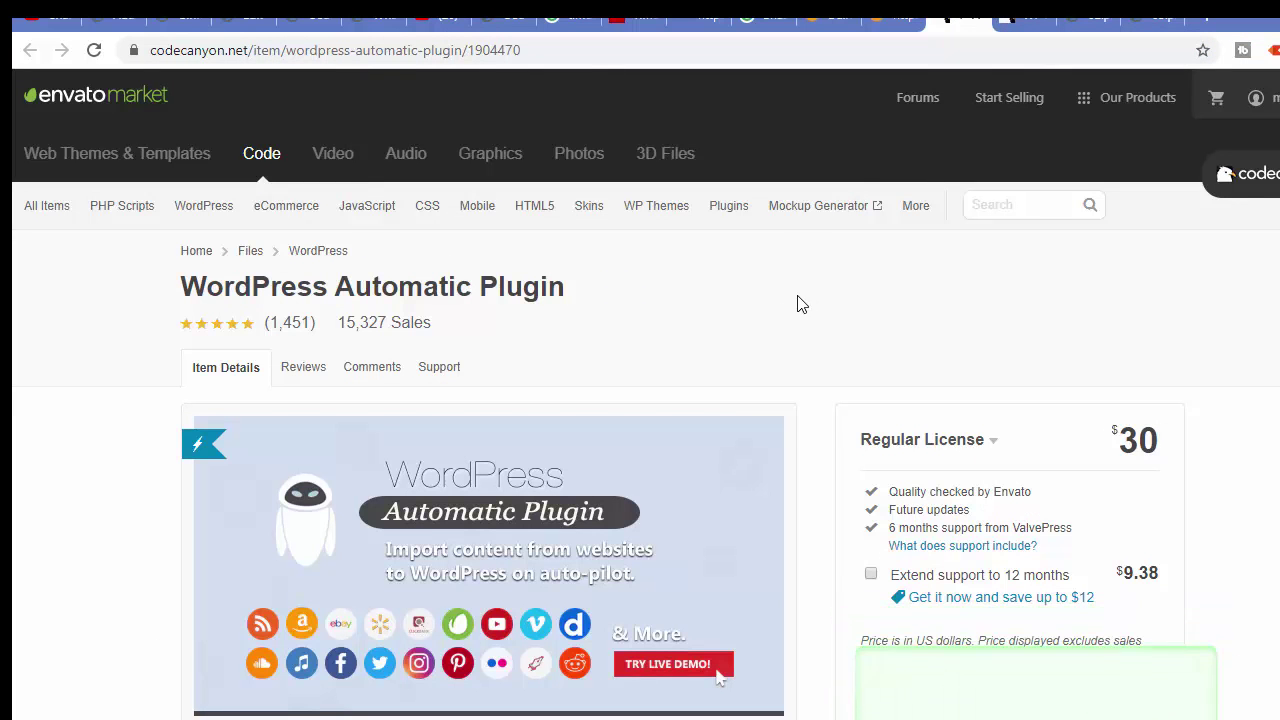